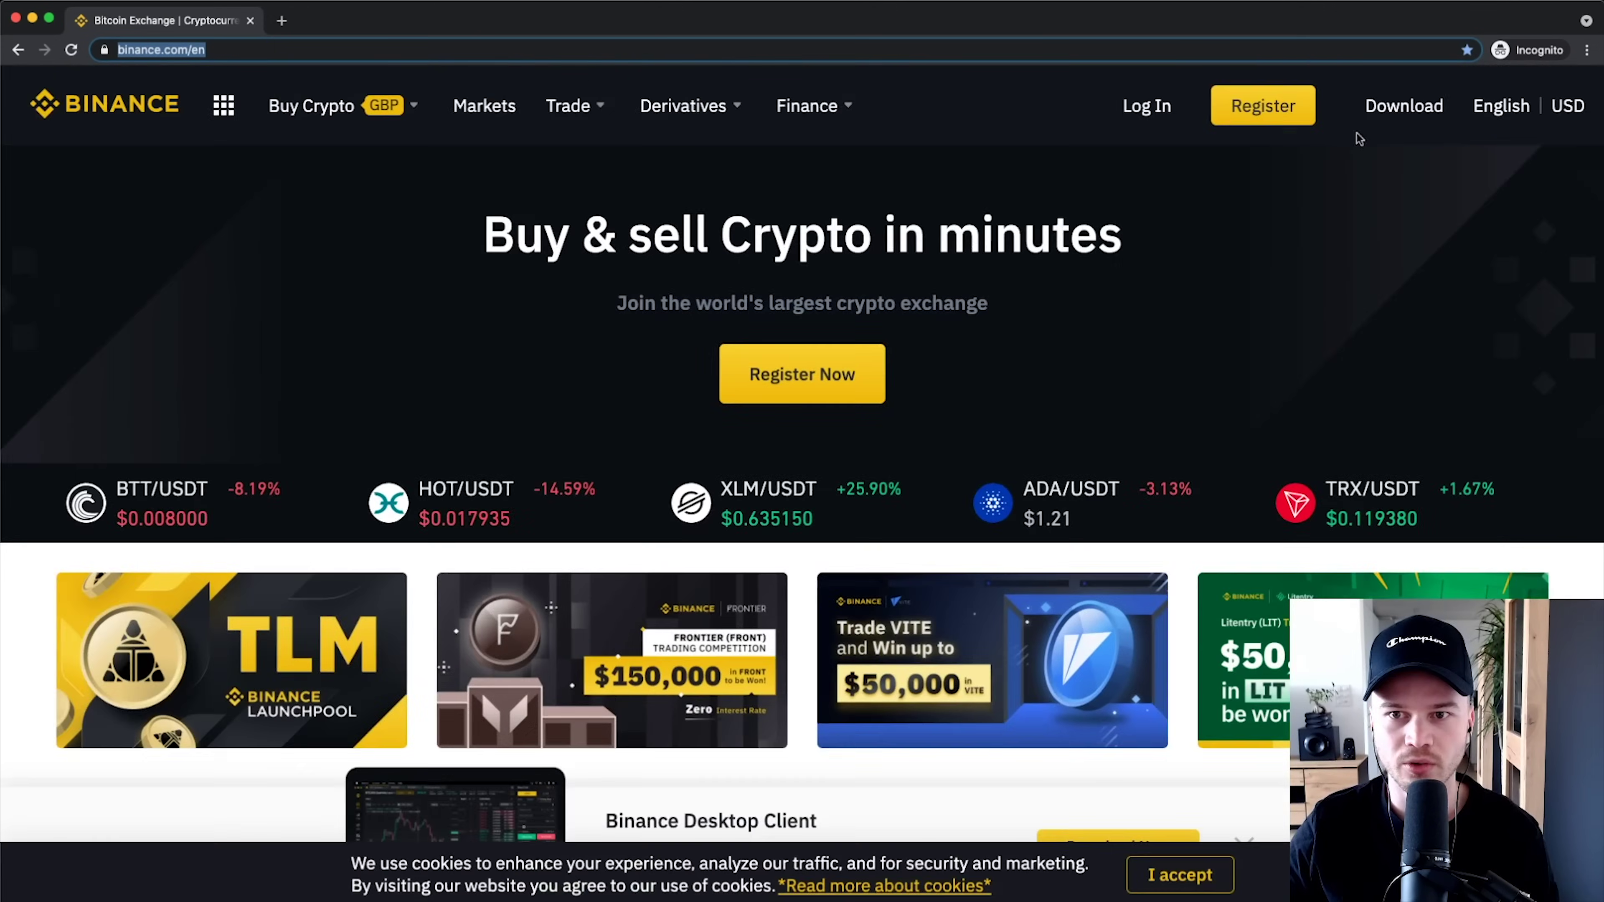
# - Open Binance's 'Create a free account' page from the Register button on the homepage
pyautogui.scroll(5, 1270, 111)
pyautogui.click(1242, 155)
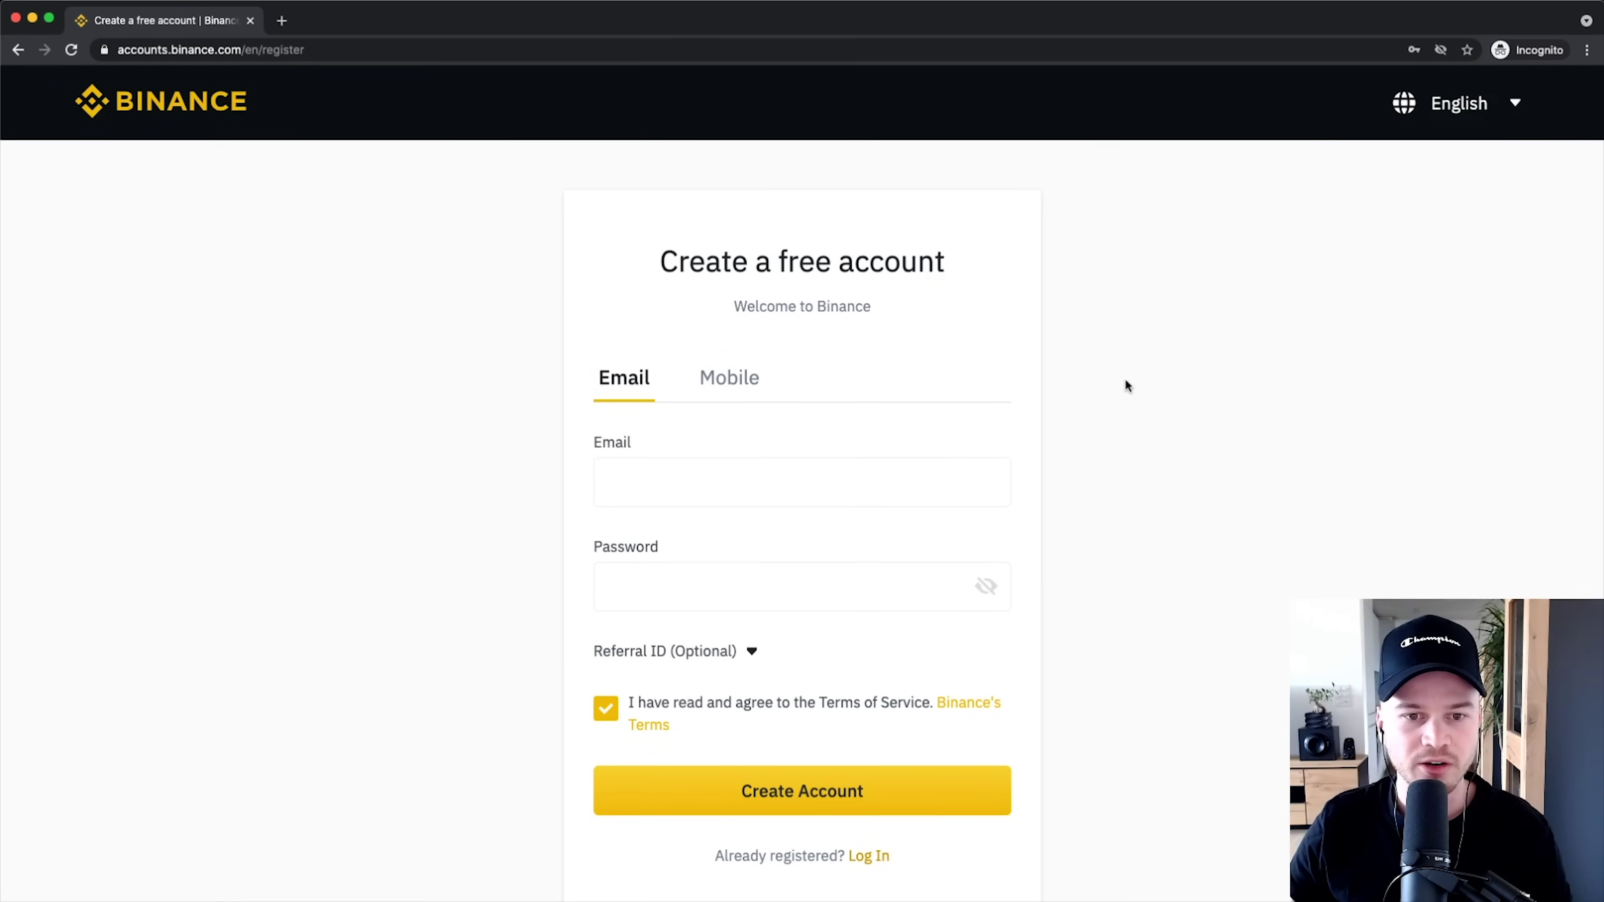
# - Switch the sign-up form to Mobile, then back to Email
pyautogui.scroll(-1, 768, 348)
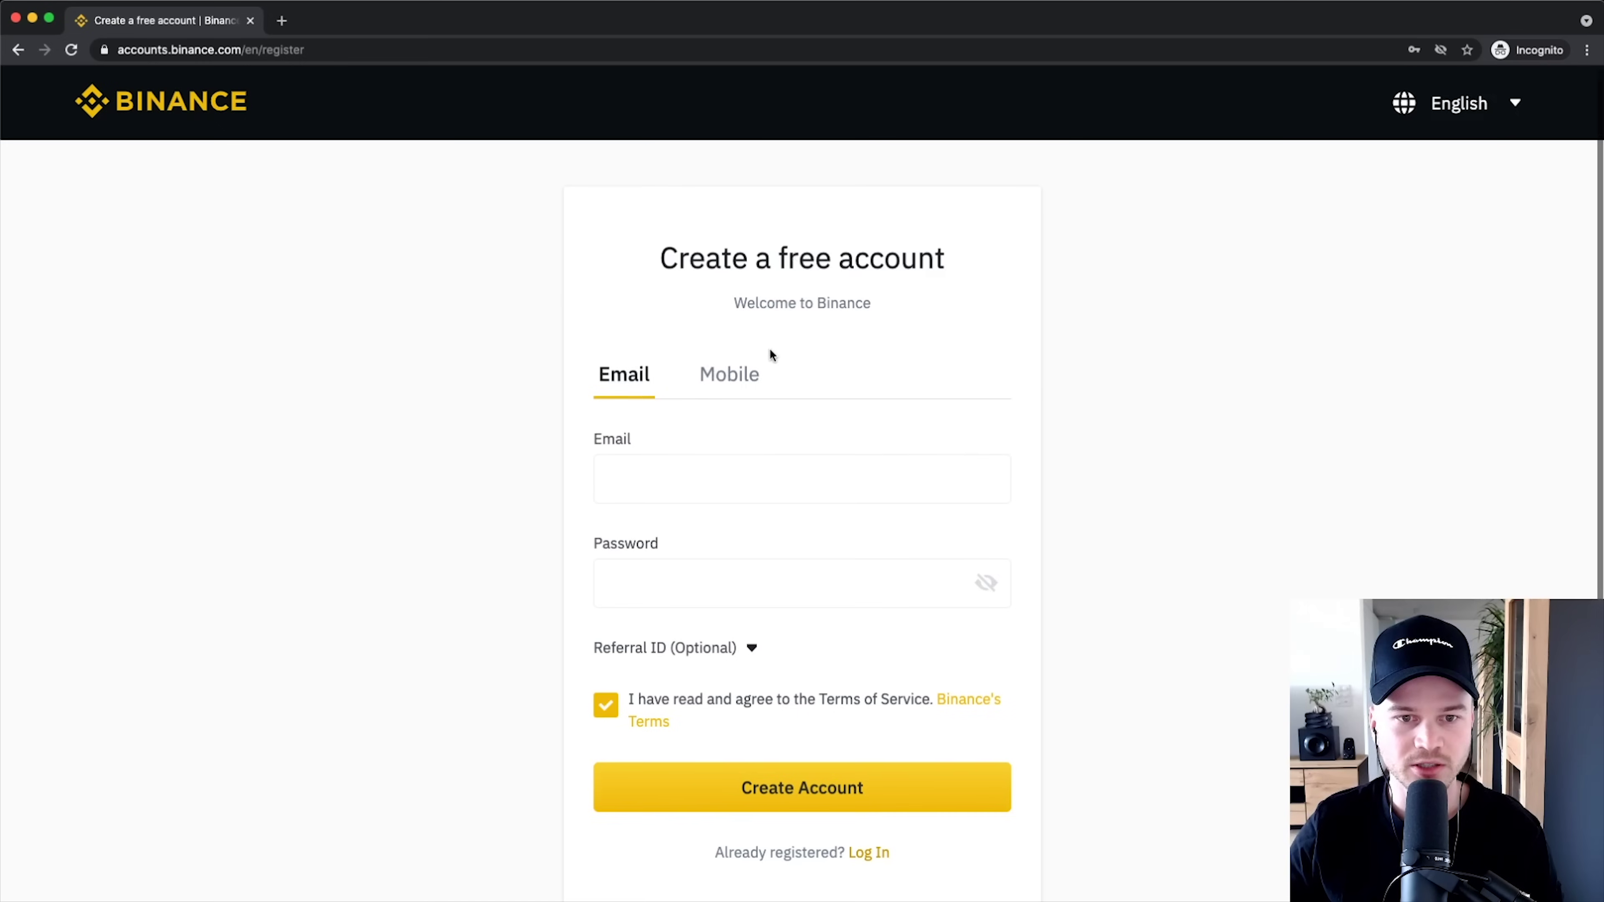
pyautogui.click(730, 371)
pyautogui.click(624, 376)
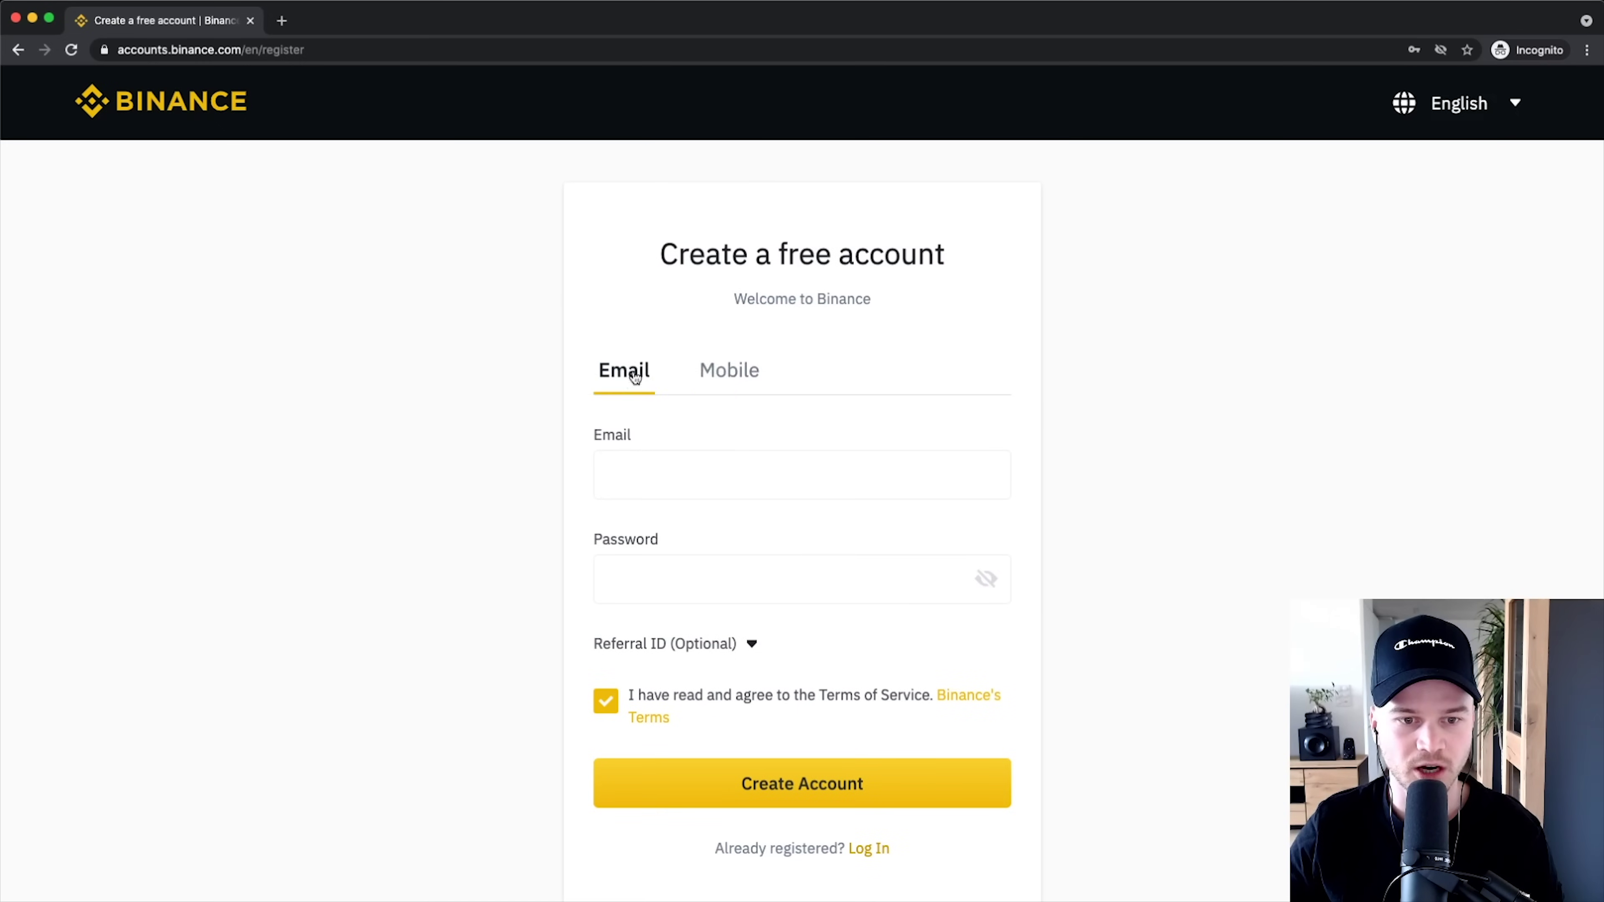
# - Expand the optional Referral ID field and paste the referral code into it
pyautogui.scroll(-2, 1130, 442)
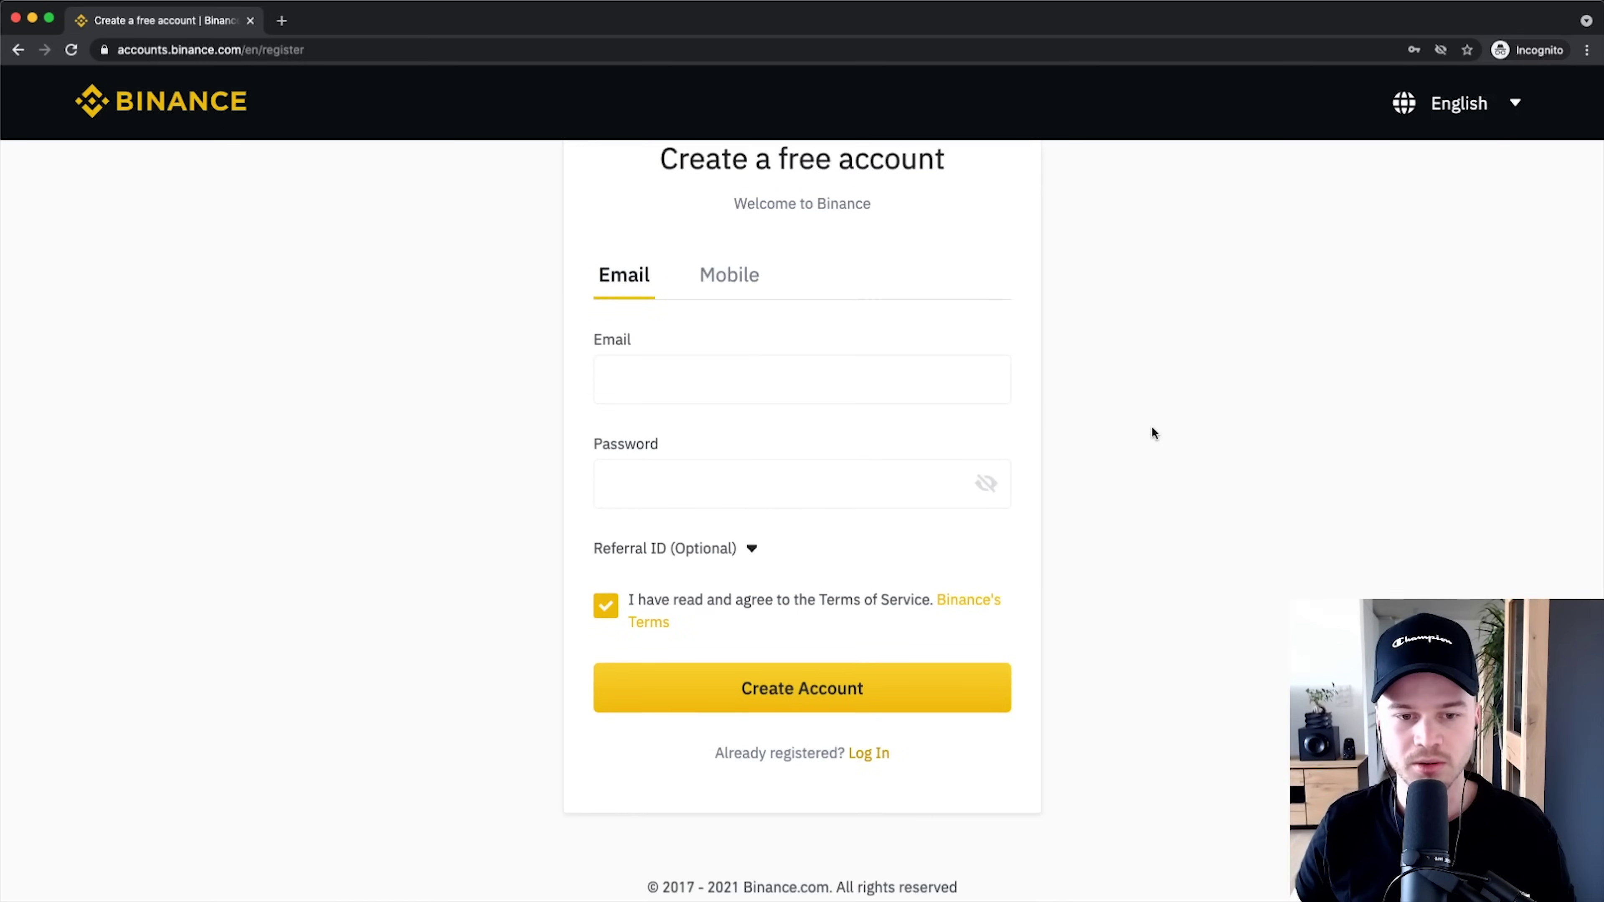
pyautogui.scroll(-1, 1162, 381)
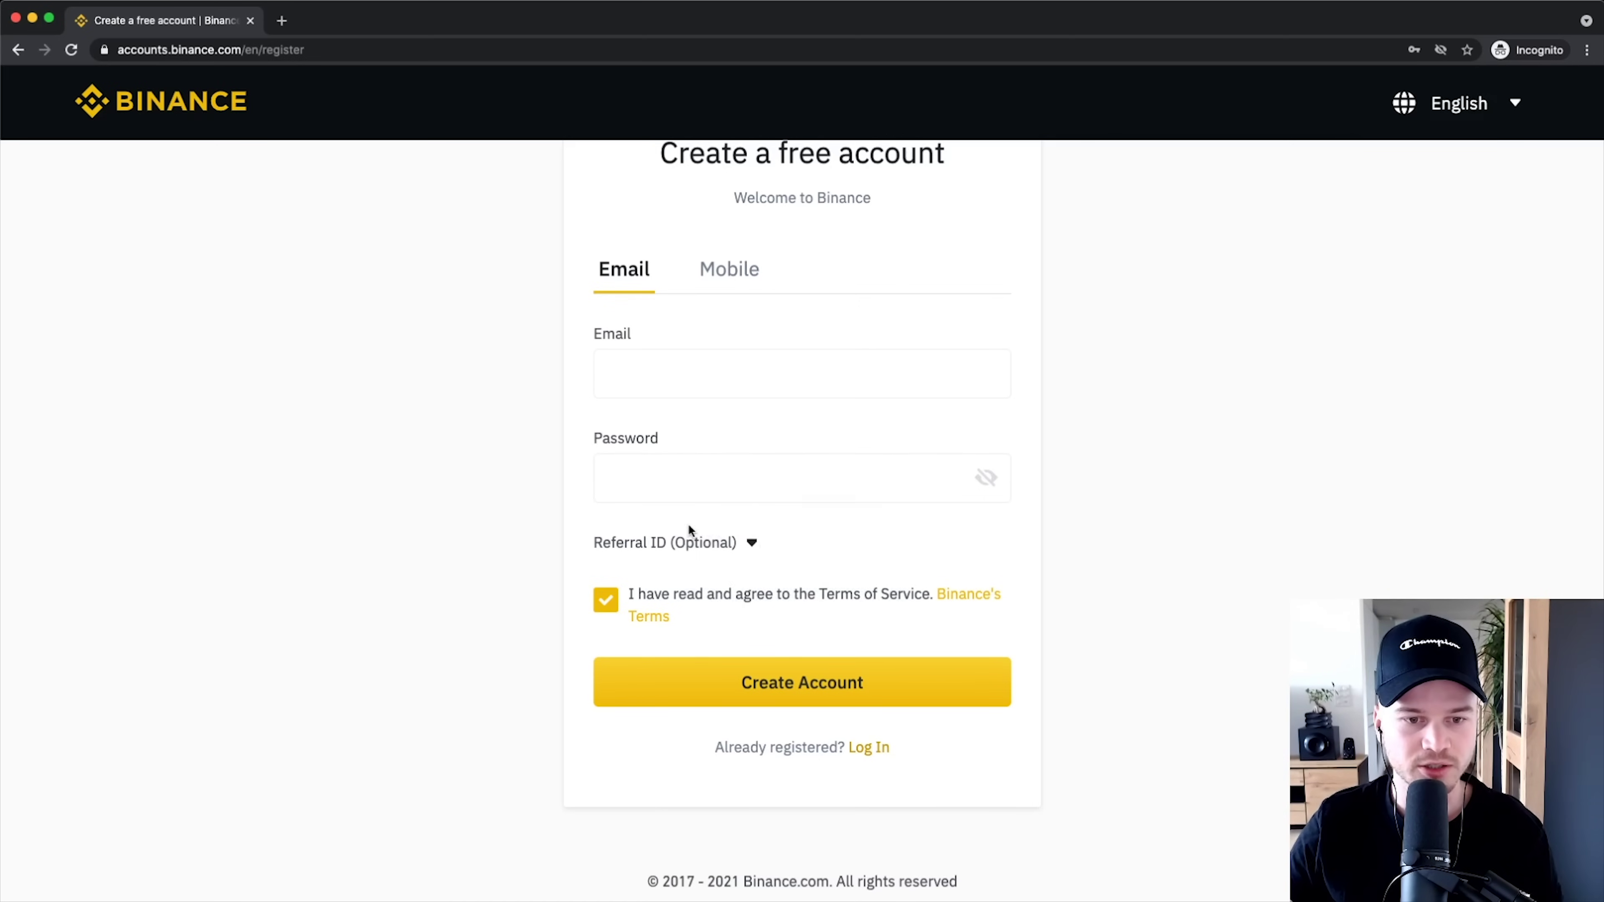
pyautogui.scroll(5, 697, 557)
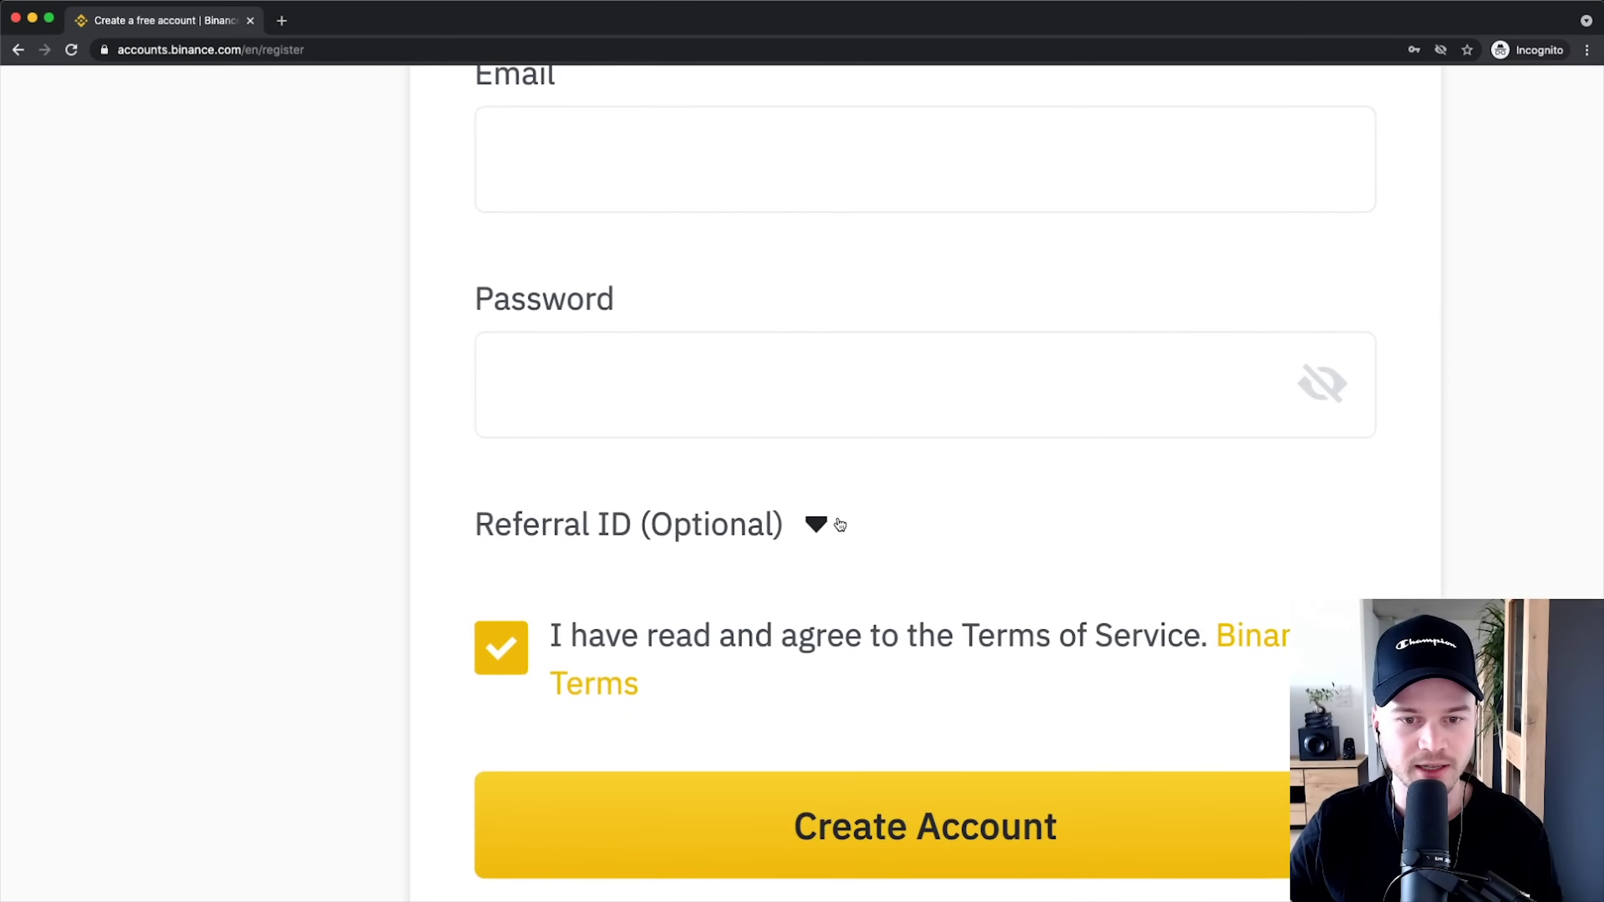
pyautogui.scroll(-1, 834, 524)
pyautogui.click(816, 487)
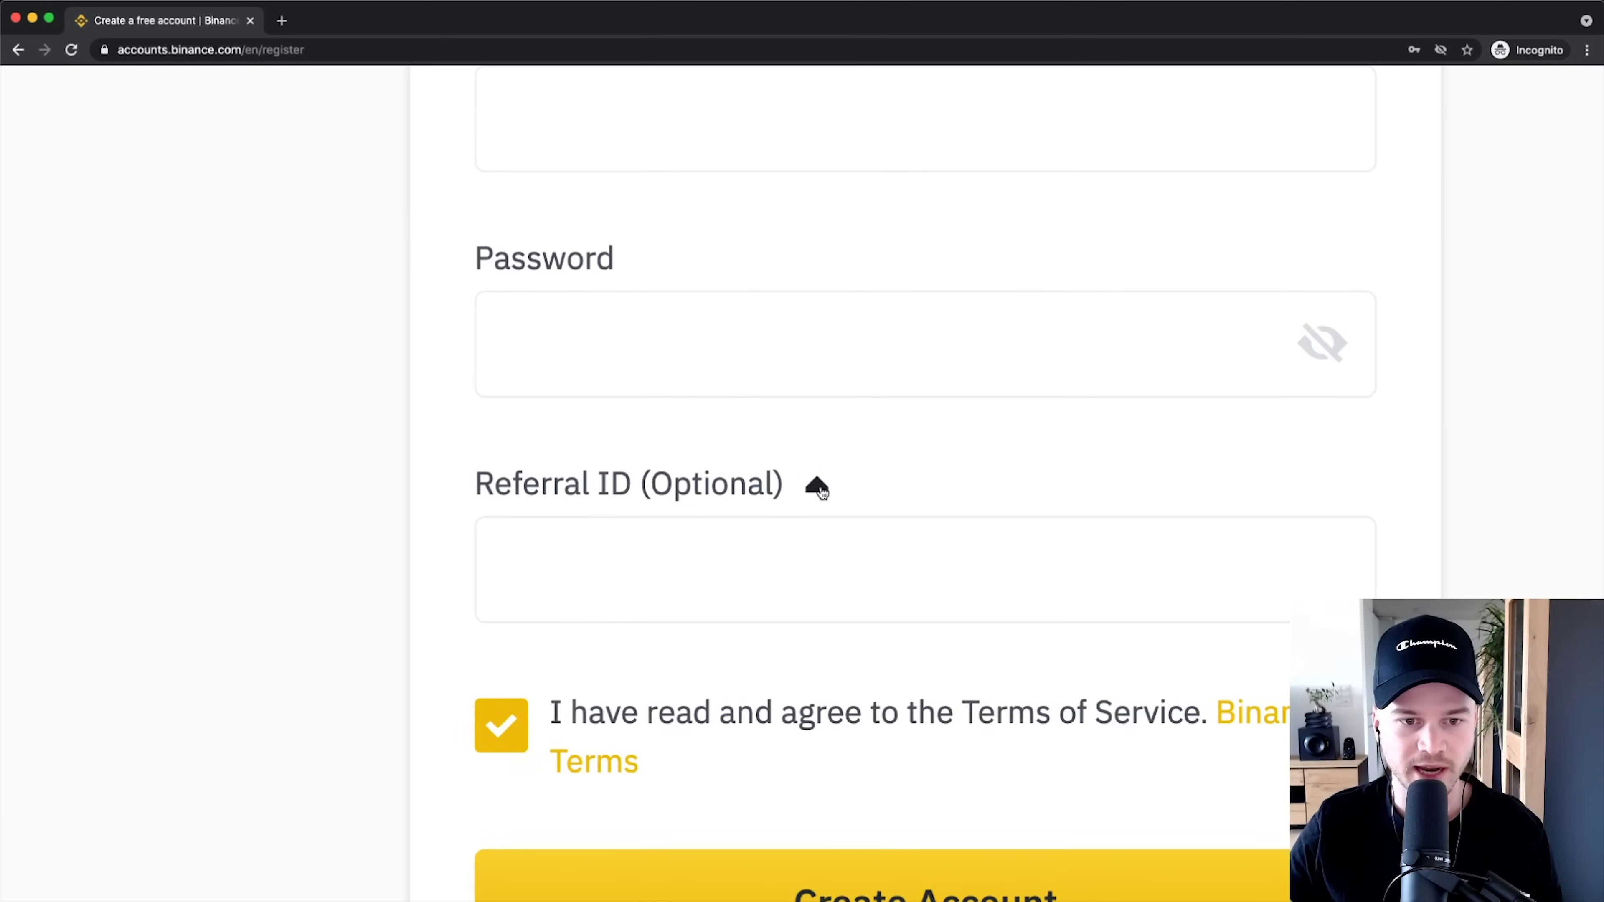
pyautogui.scroll(-2, 890, 505)
pyautogui.scroll(-3, 826, 527)
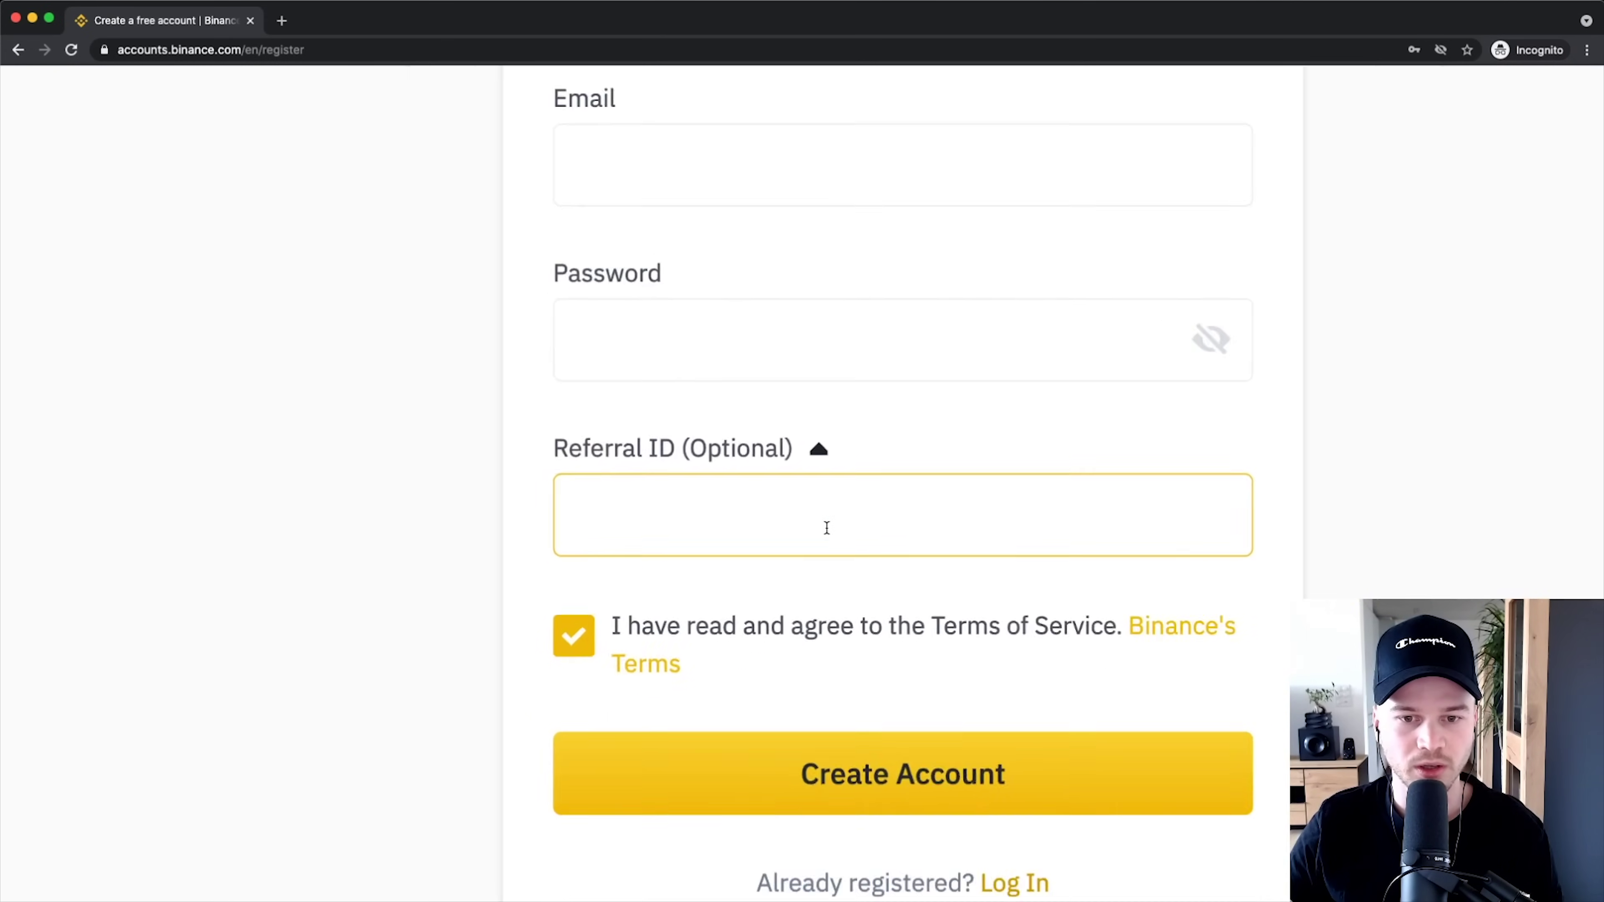
pyautogui.hscroll(-3, 797, 527)
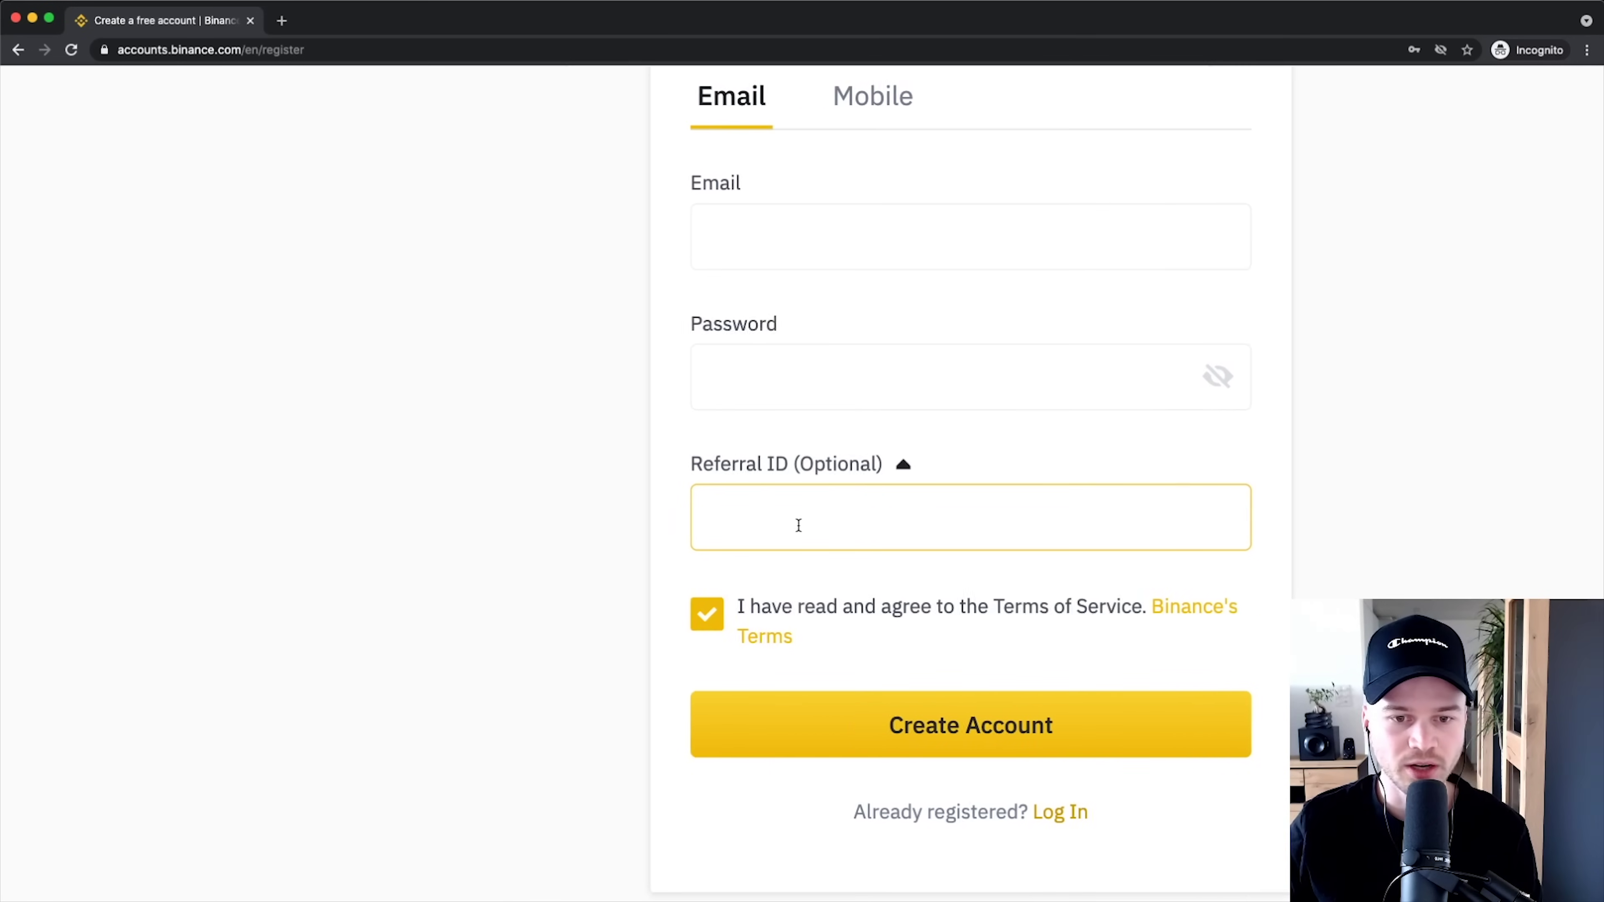
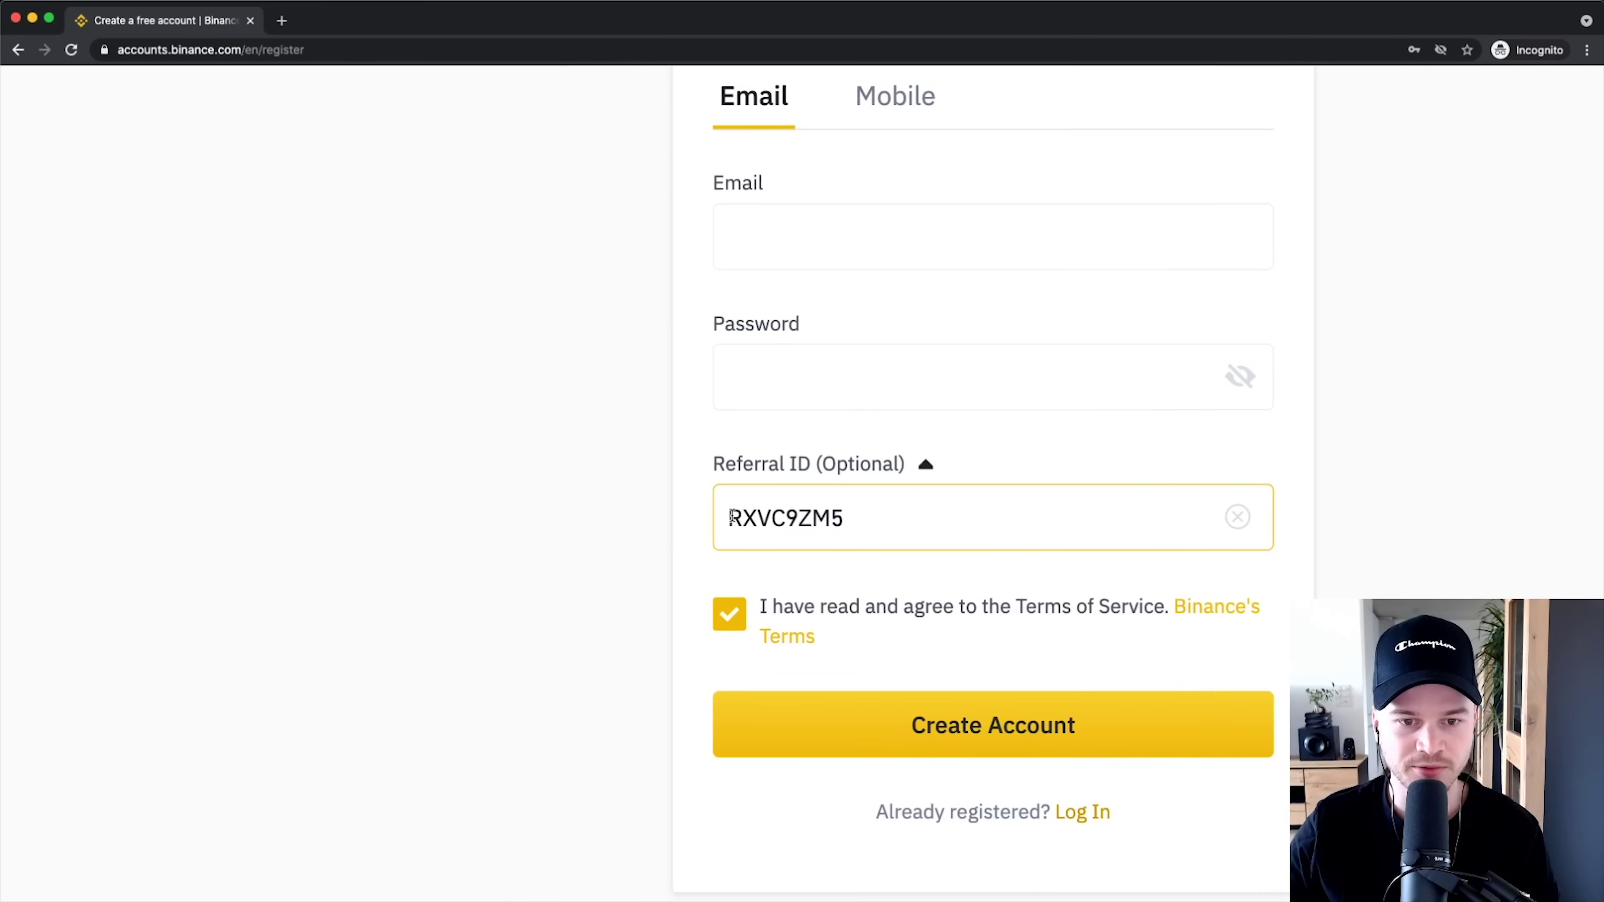
# - Apply the referral code and confirm the 10% commission kickback rate line appears
pyautogui.moveTo(726, 518); pyautogui.dragTo(877, 512)
pyautogui.hscroll(-2, 821, 524)
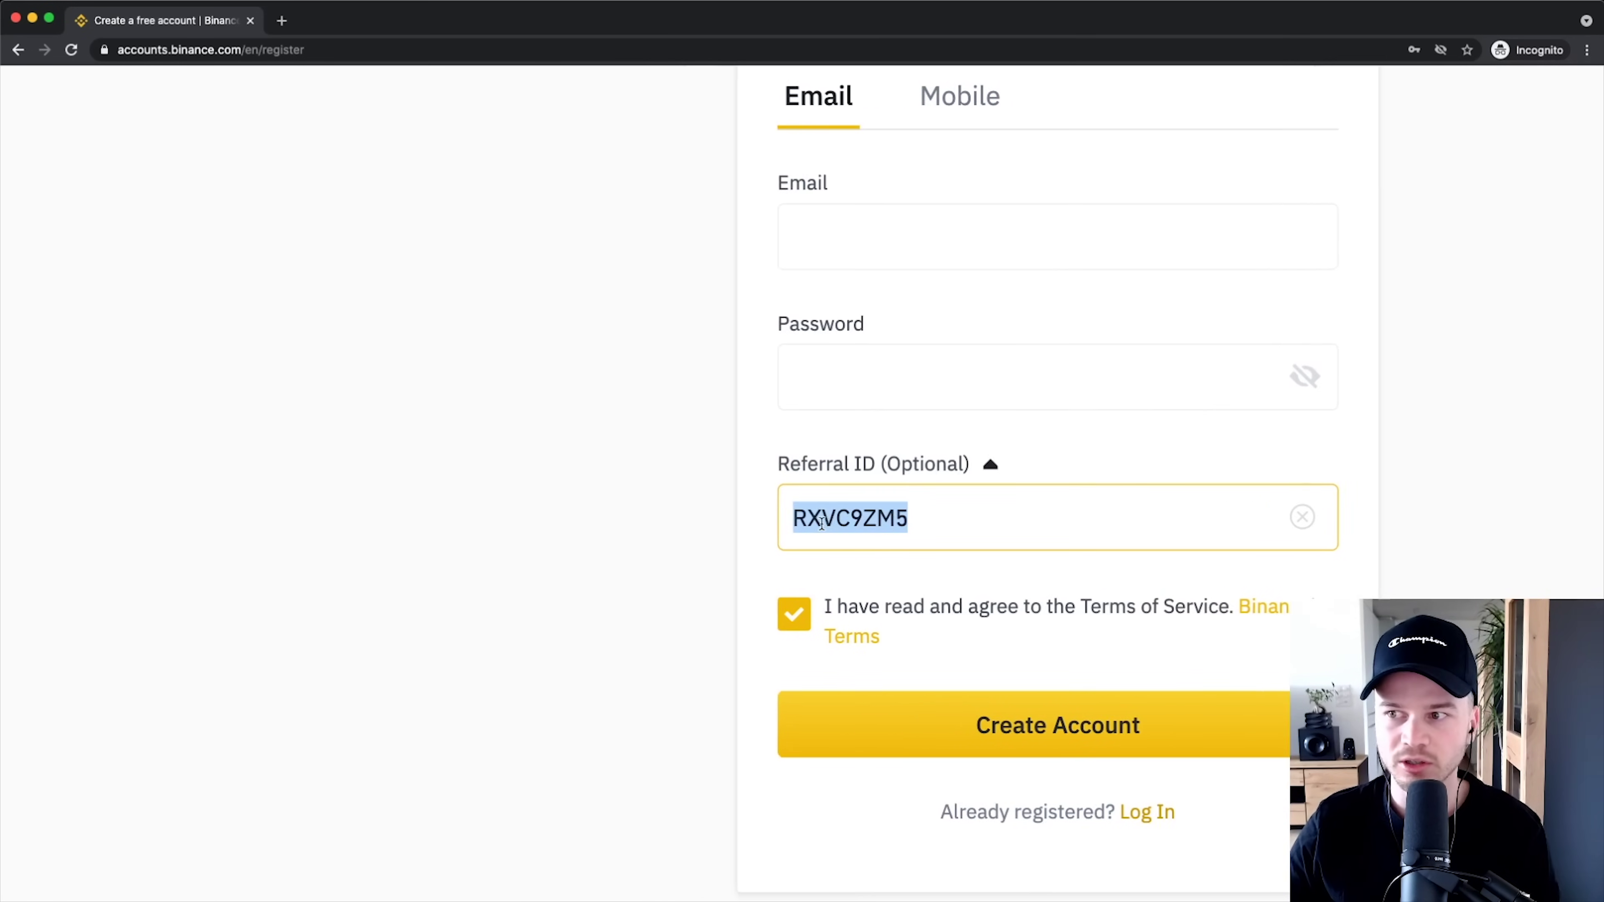
pyautogui.scroll(3, 821, 525)
pyautogui.scroll(2, 822, 524)
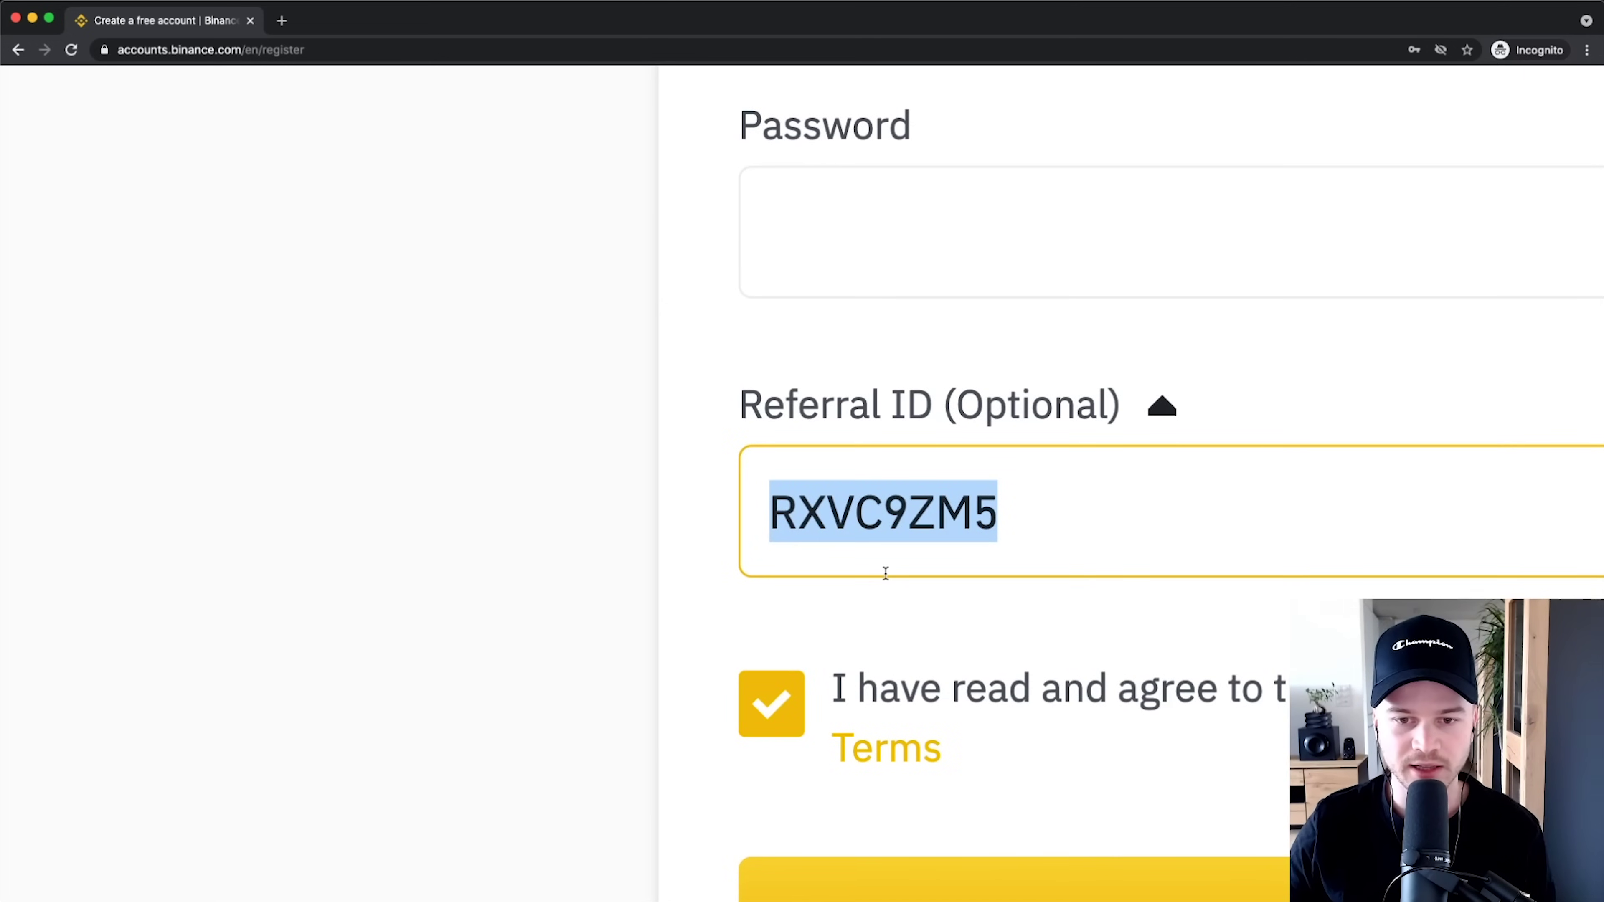
pyautogui.scroll(-5, 886, 572)
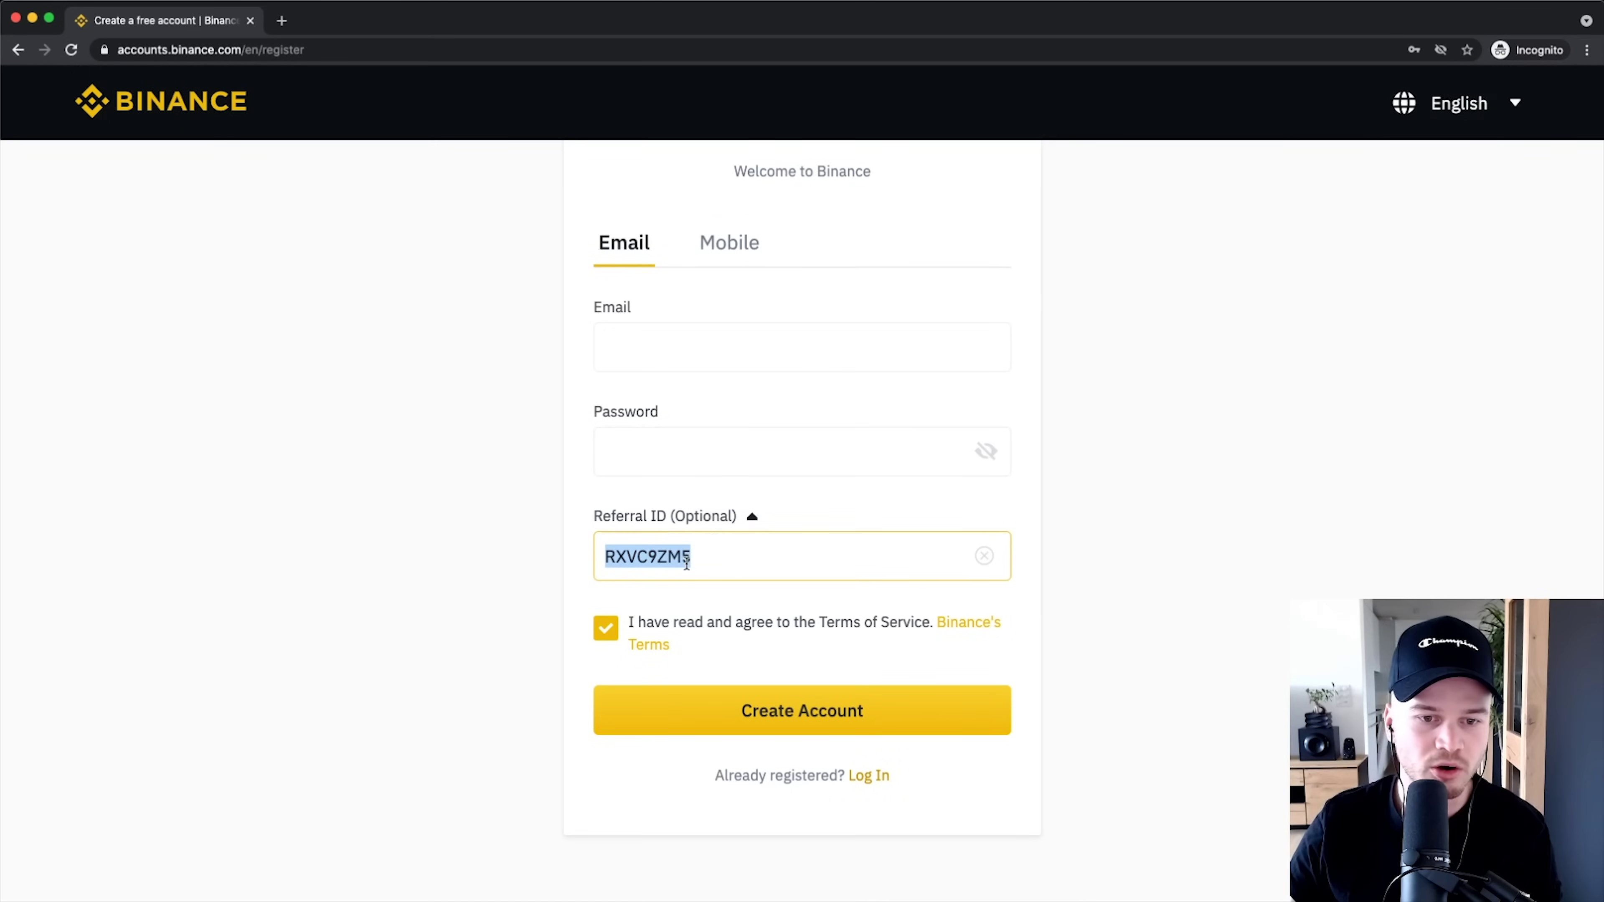
pyautogui.click(816, 572)
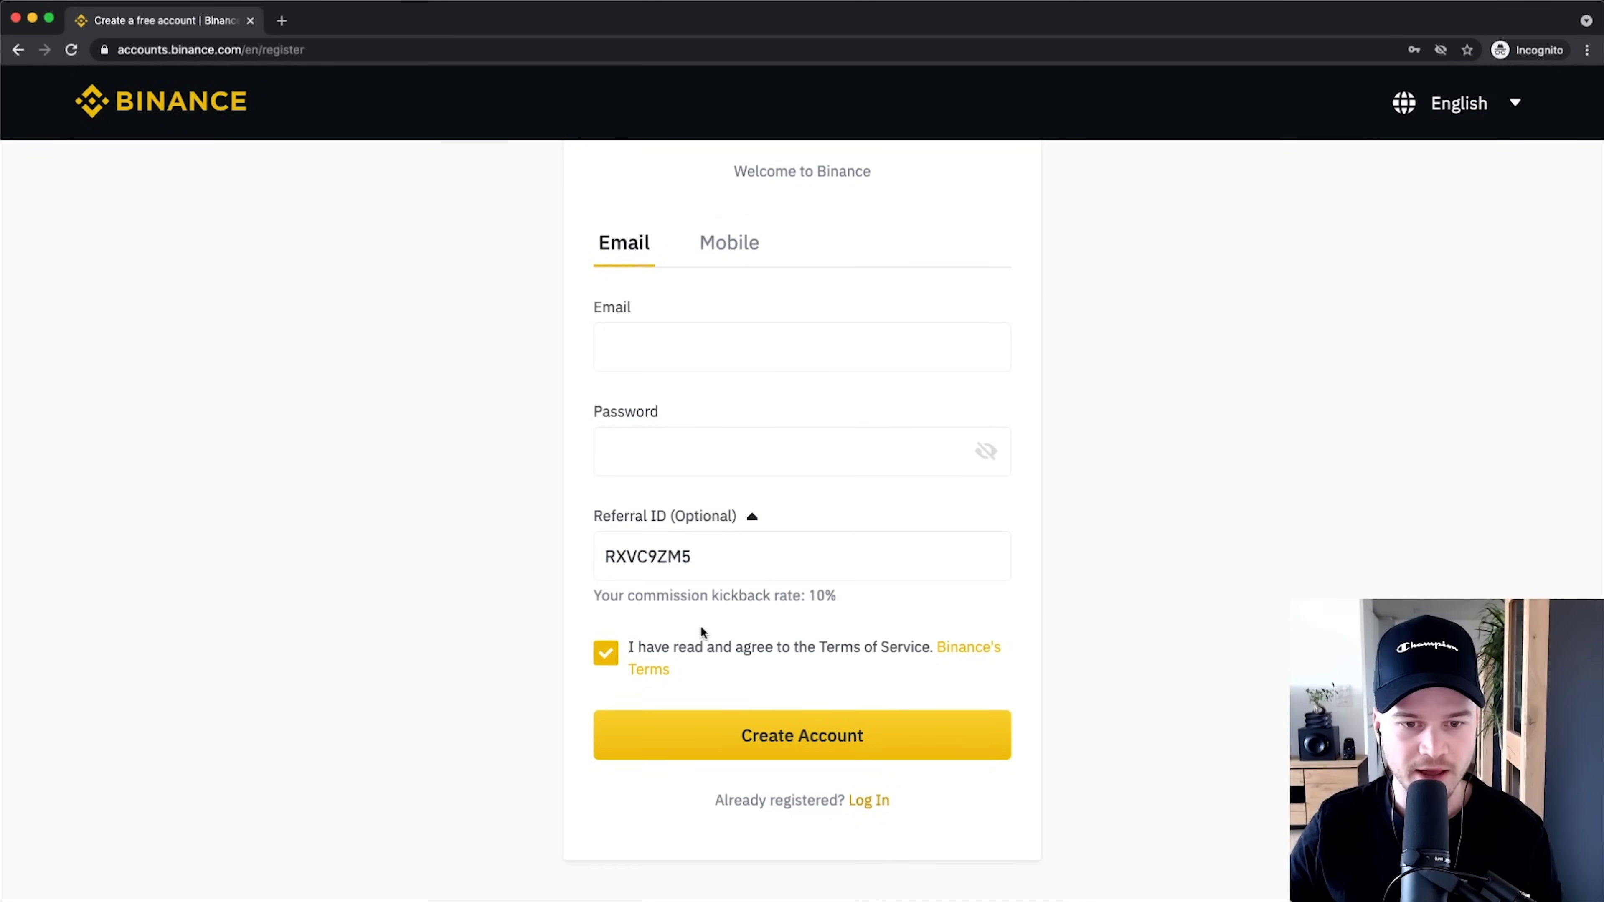
pyautogui.scroll(5, 700, 625)
pyautogui.moveTo(457, 556); pyautogui.dragTo(1084, 561)
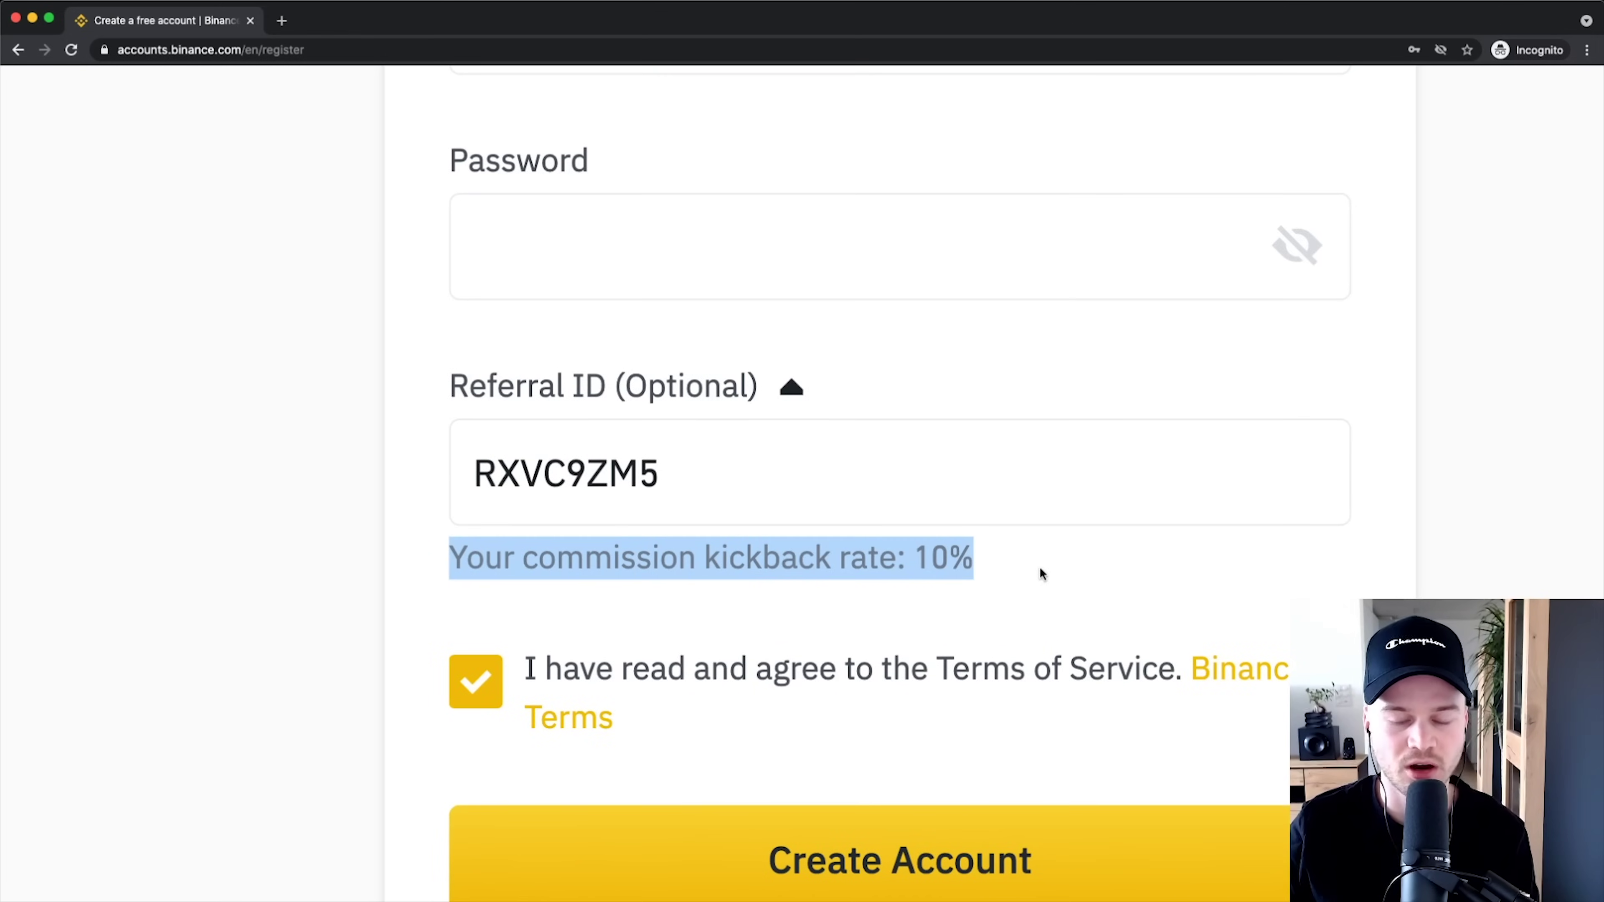
pyautogui.scroll(-5, 1039, 567)
pyautogui.click(1104, 507)
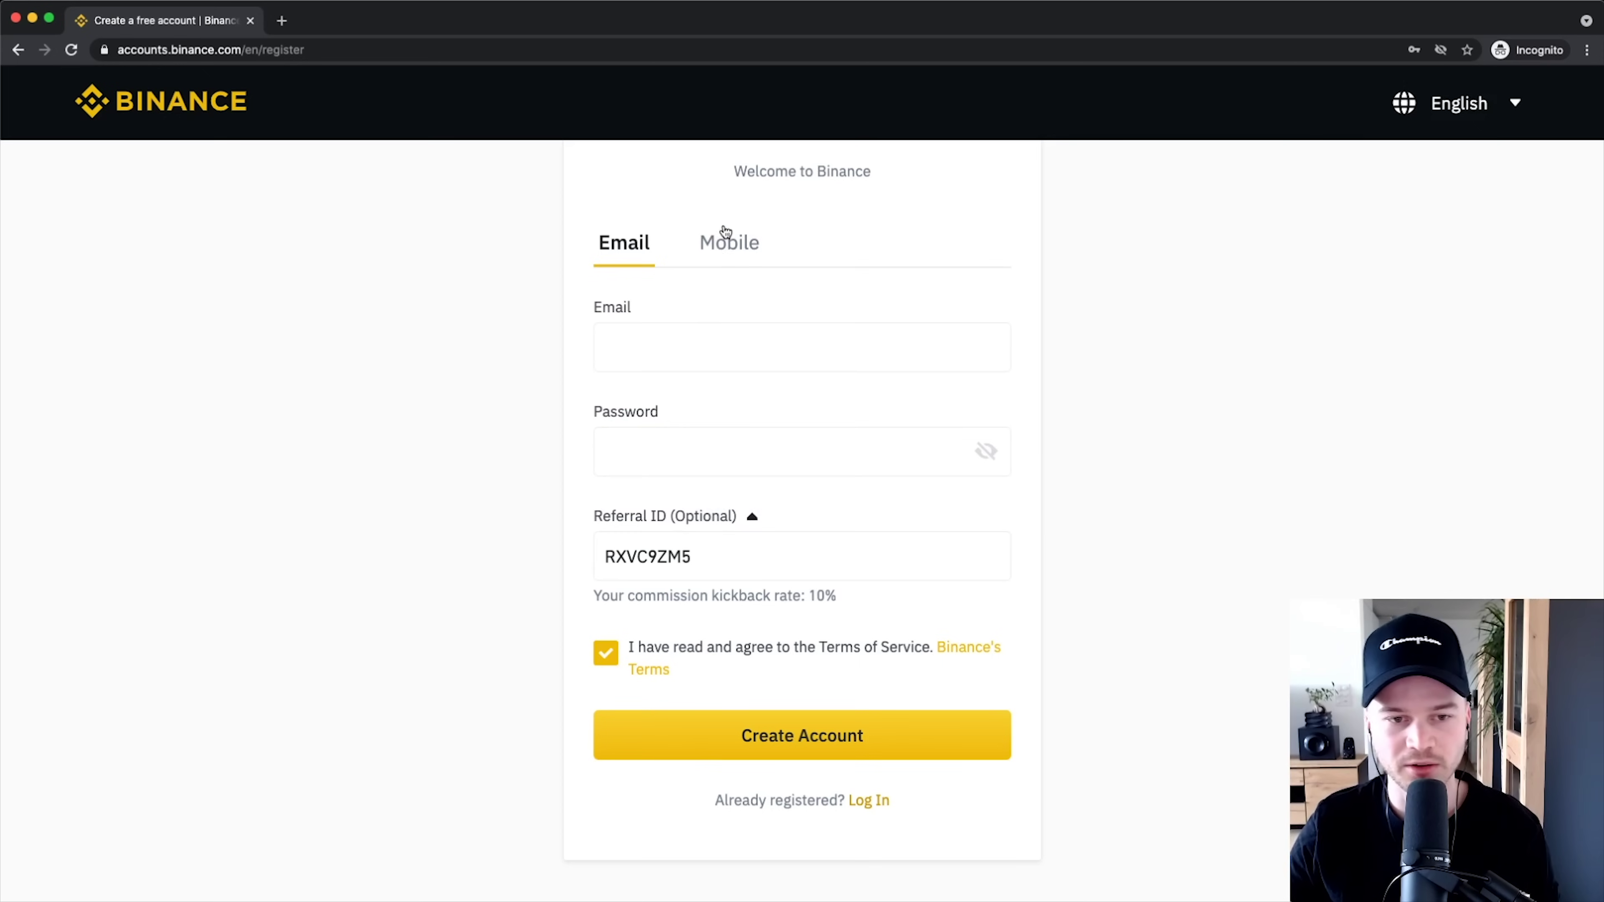
# - Show the password requirements and keep the Terms of Service agreement ticked
pyautogui.click(651, 451)
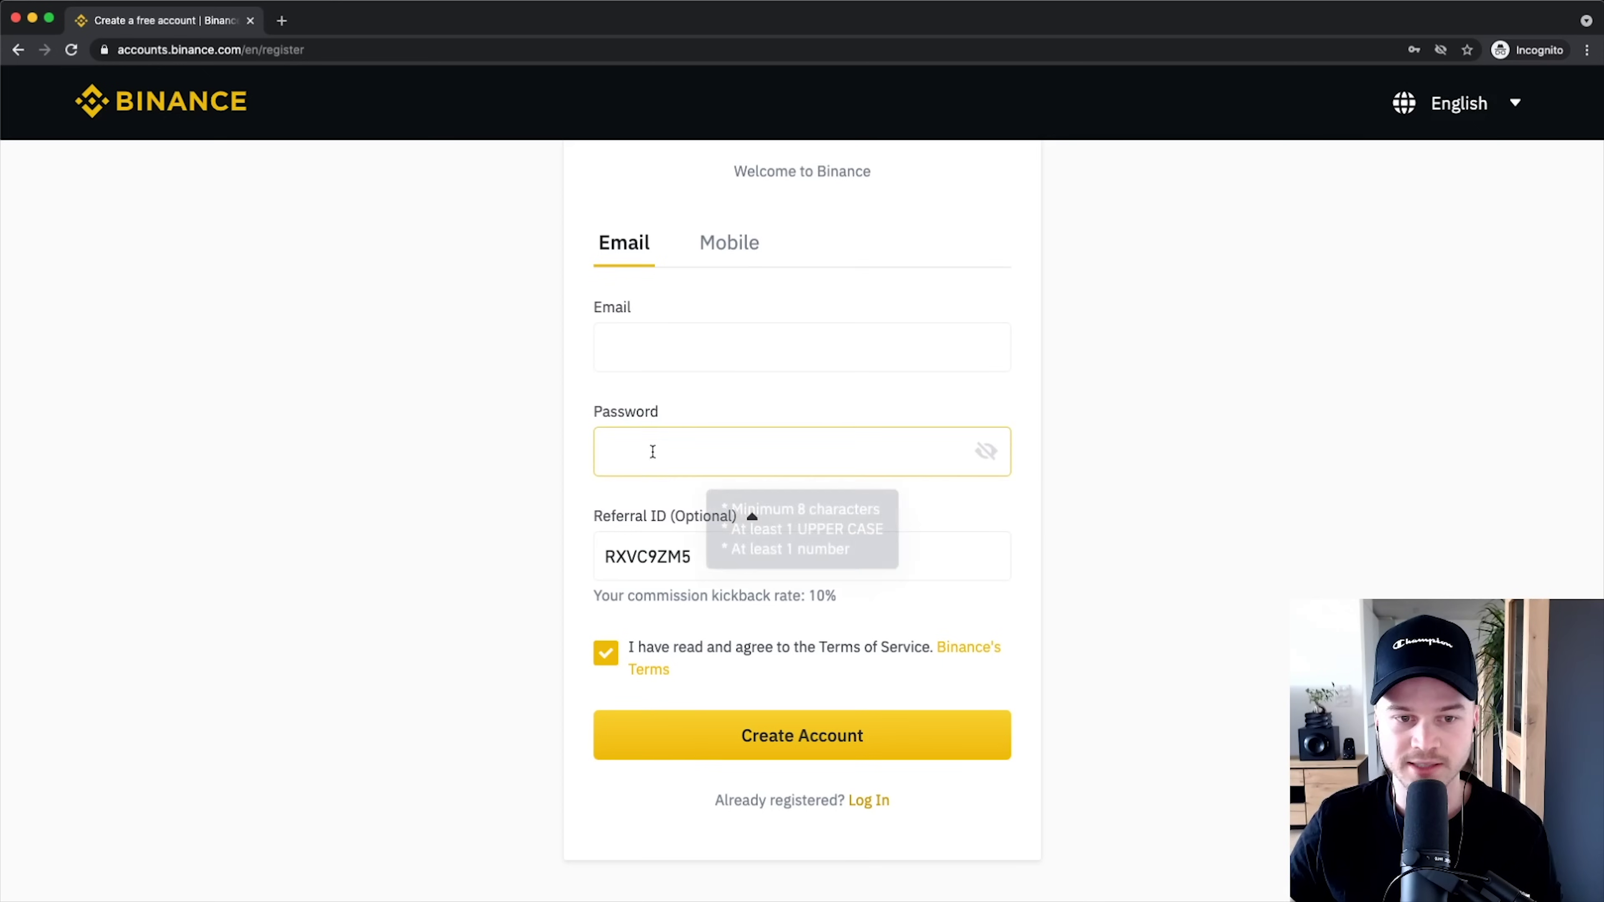
pyautogui.click(456, 480)
pyautogui.scroll(-1, 454, 483)
pyautogui.scroll(5, 574, 587)
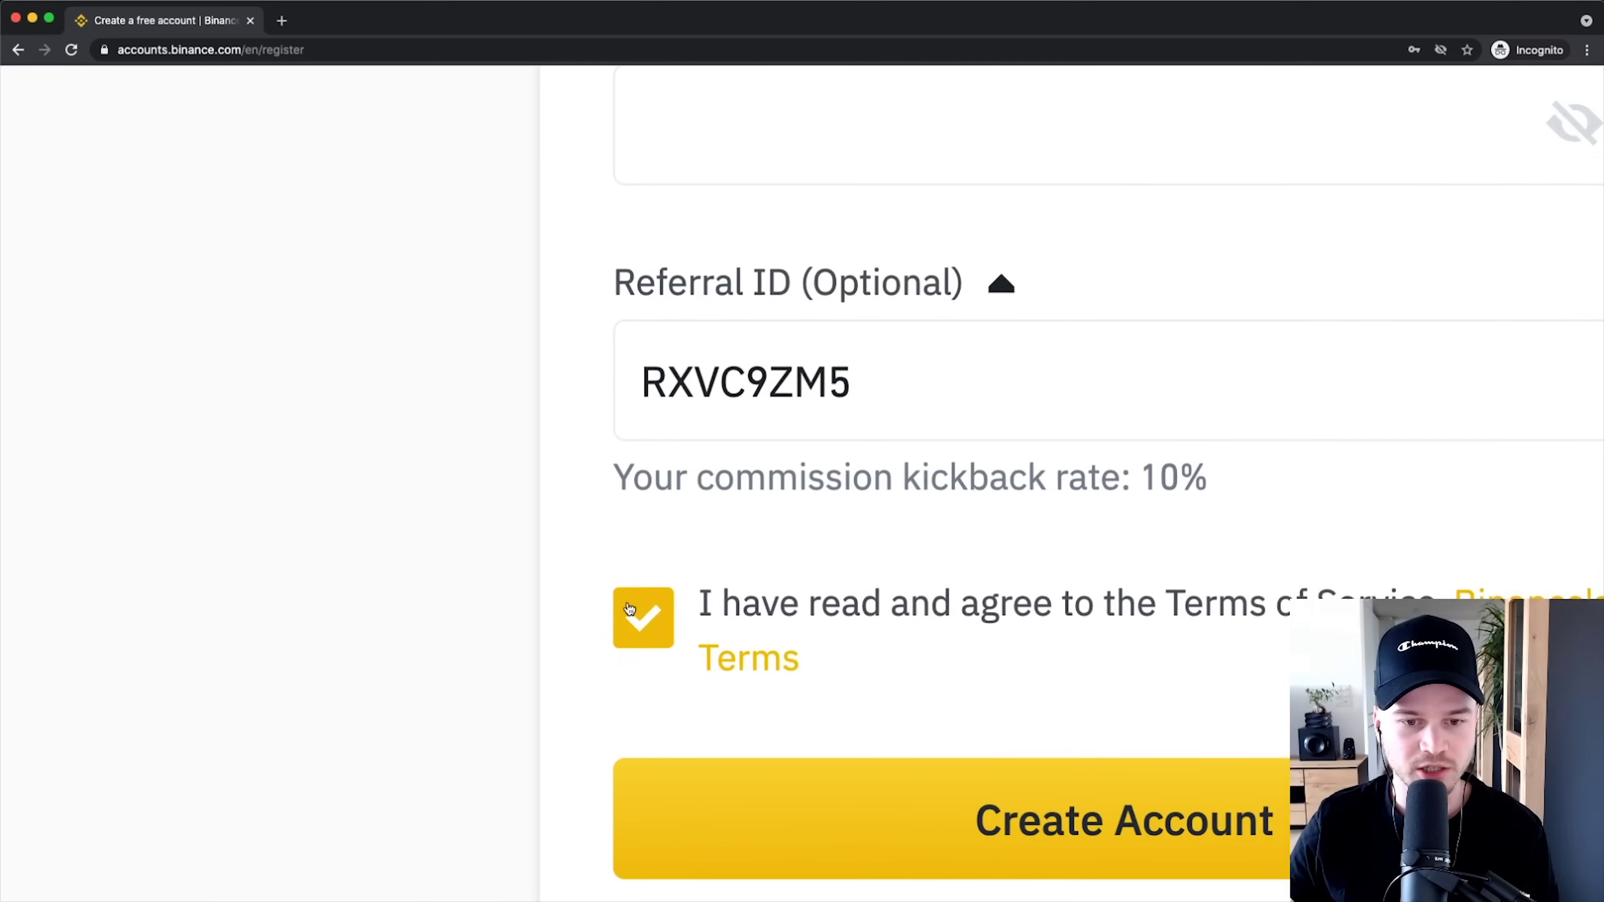
pyautogui.scroll(-1, 325, 589)
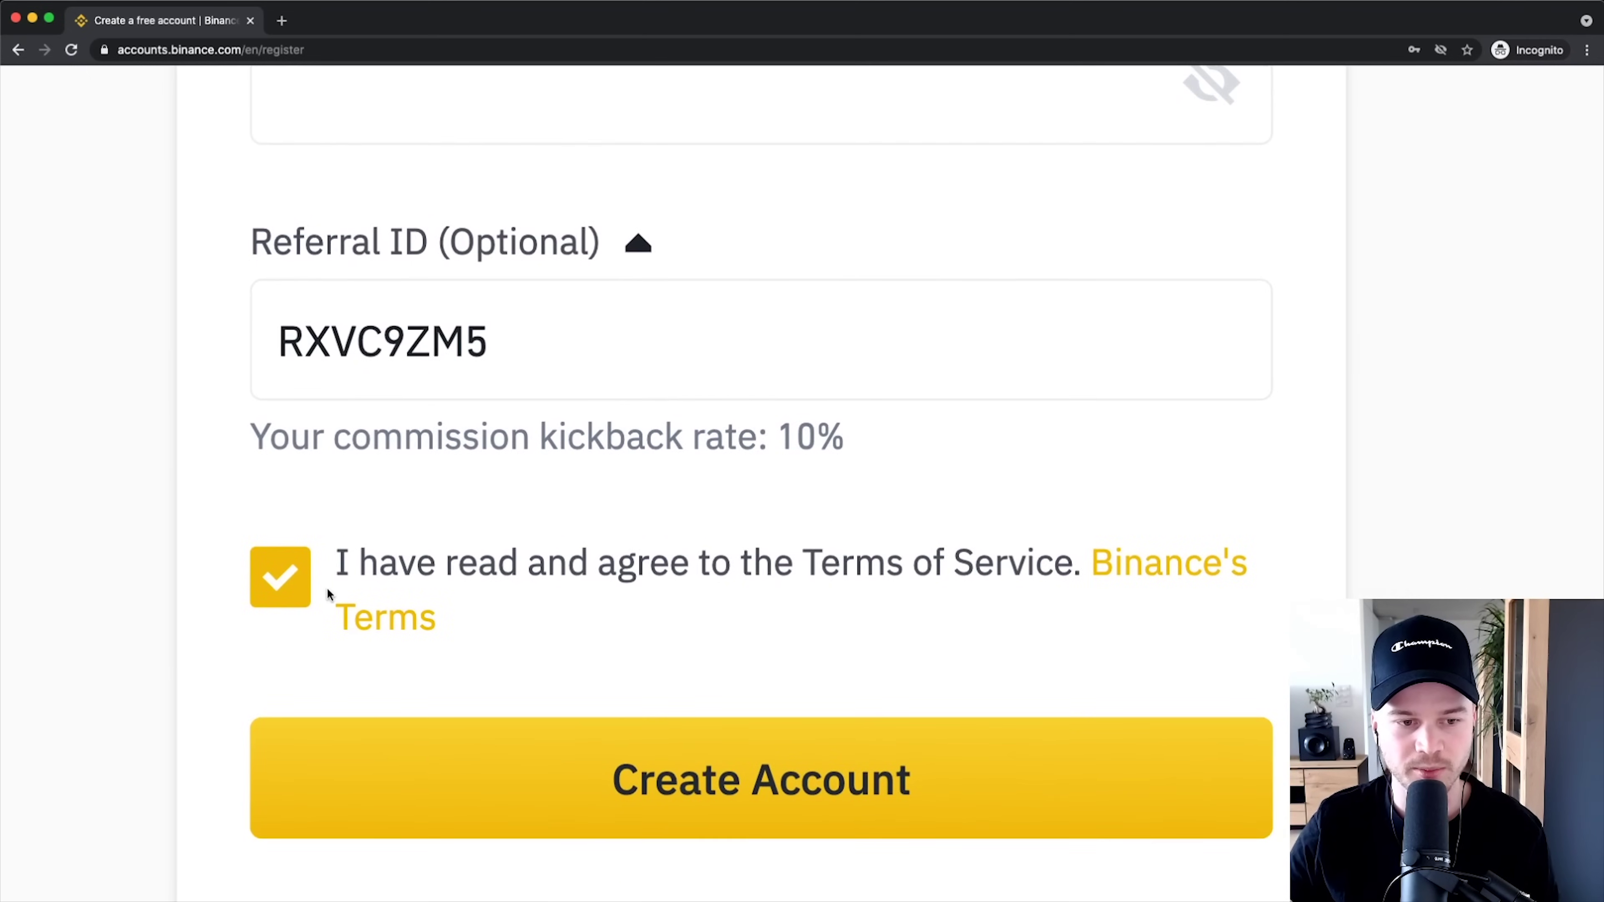
pyautogui.scroll(-5, 327, 594)
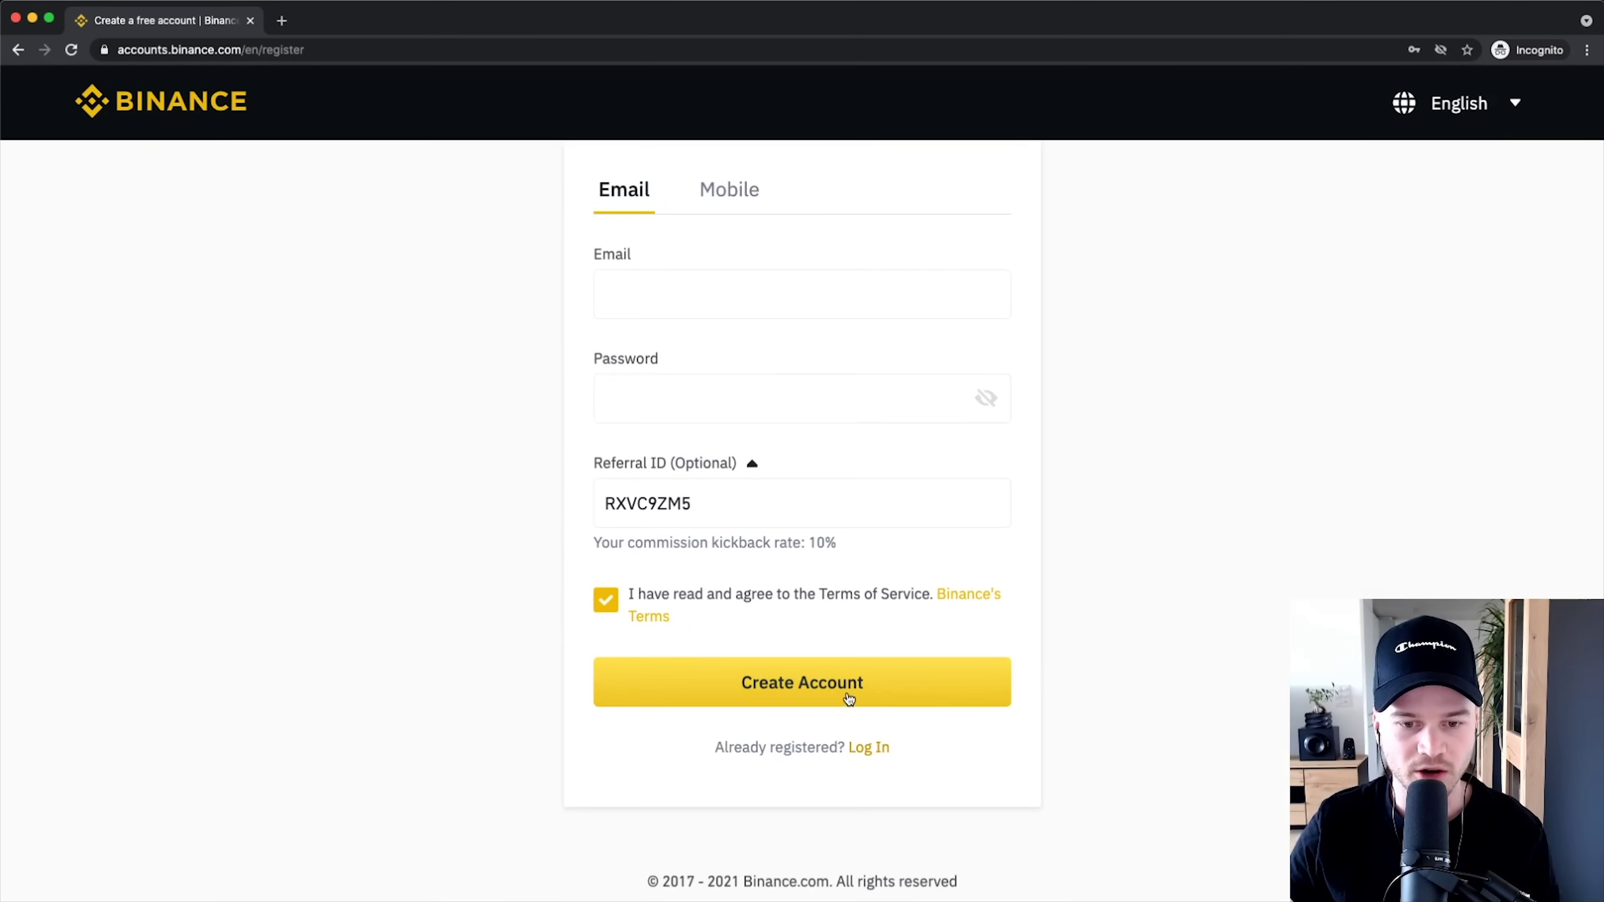
# - Submit the registration form and solve the slide puzzle to reach email verification
pyautogui.click(841, 693)
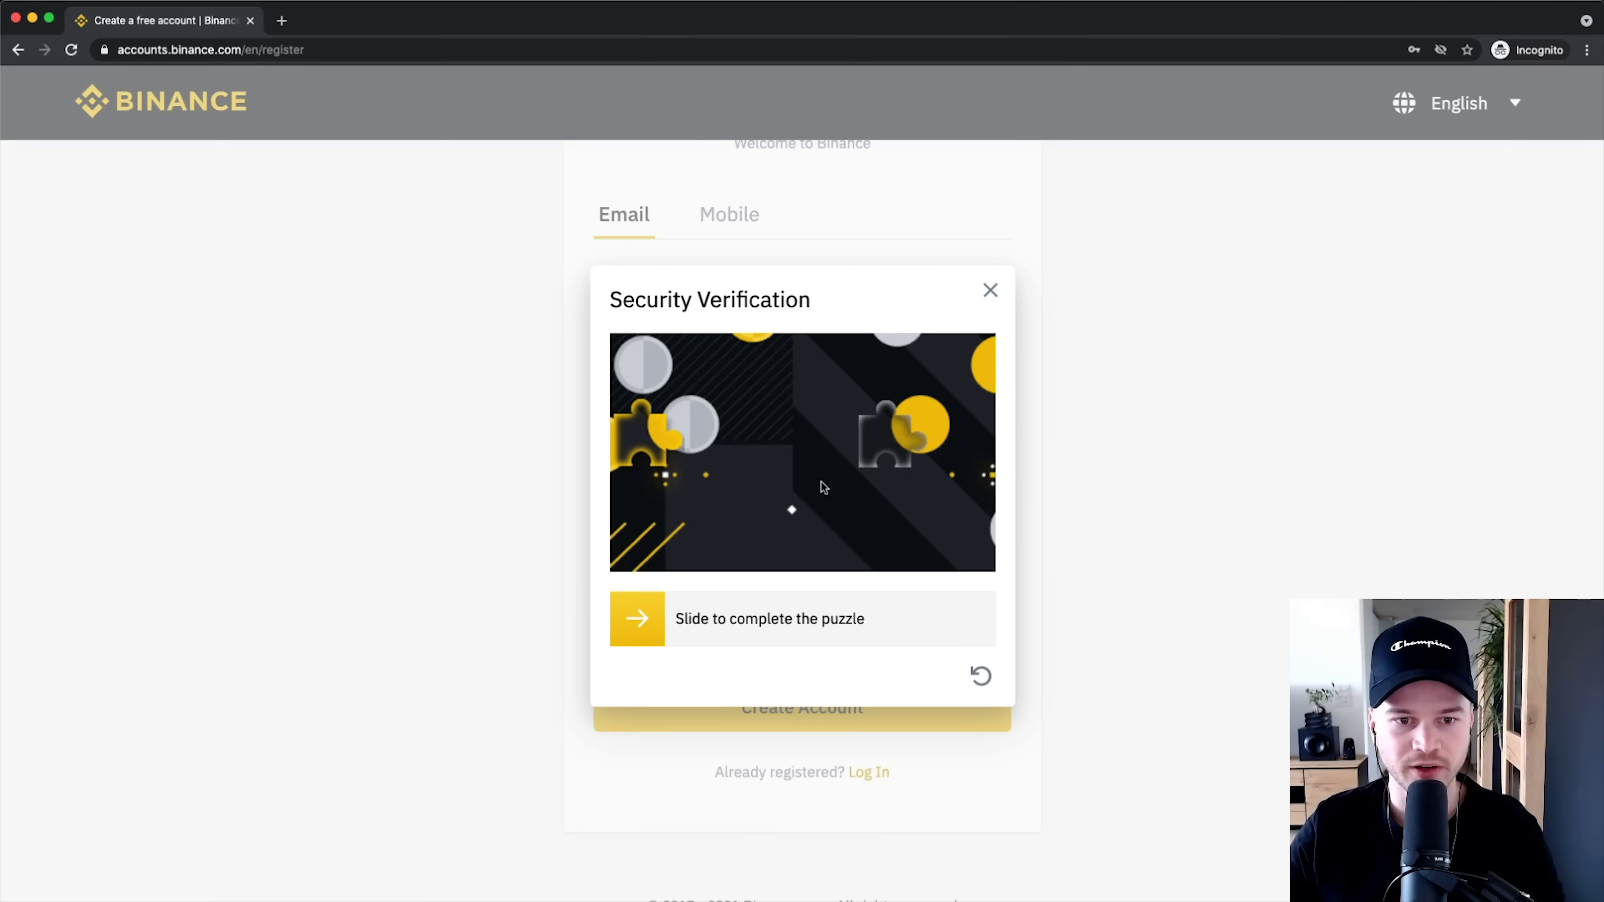
pyautogui.moveTo(650, 436); pyautogui.dragTo(865, 448)
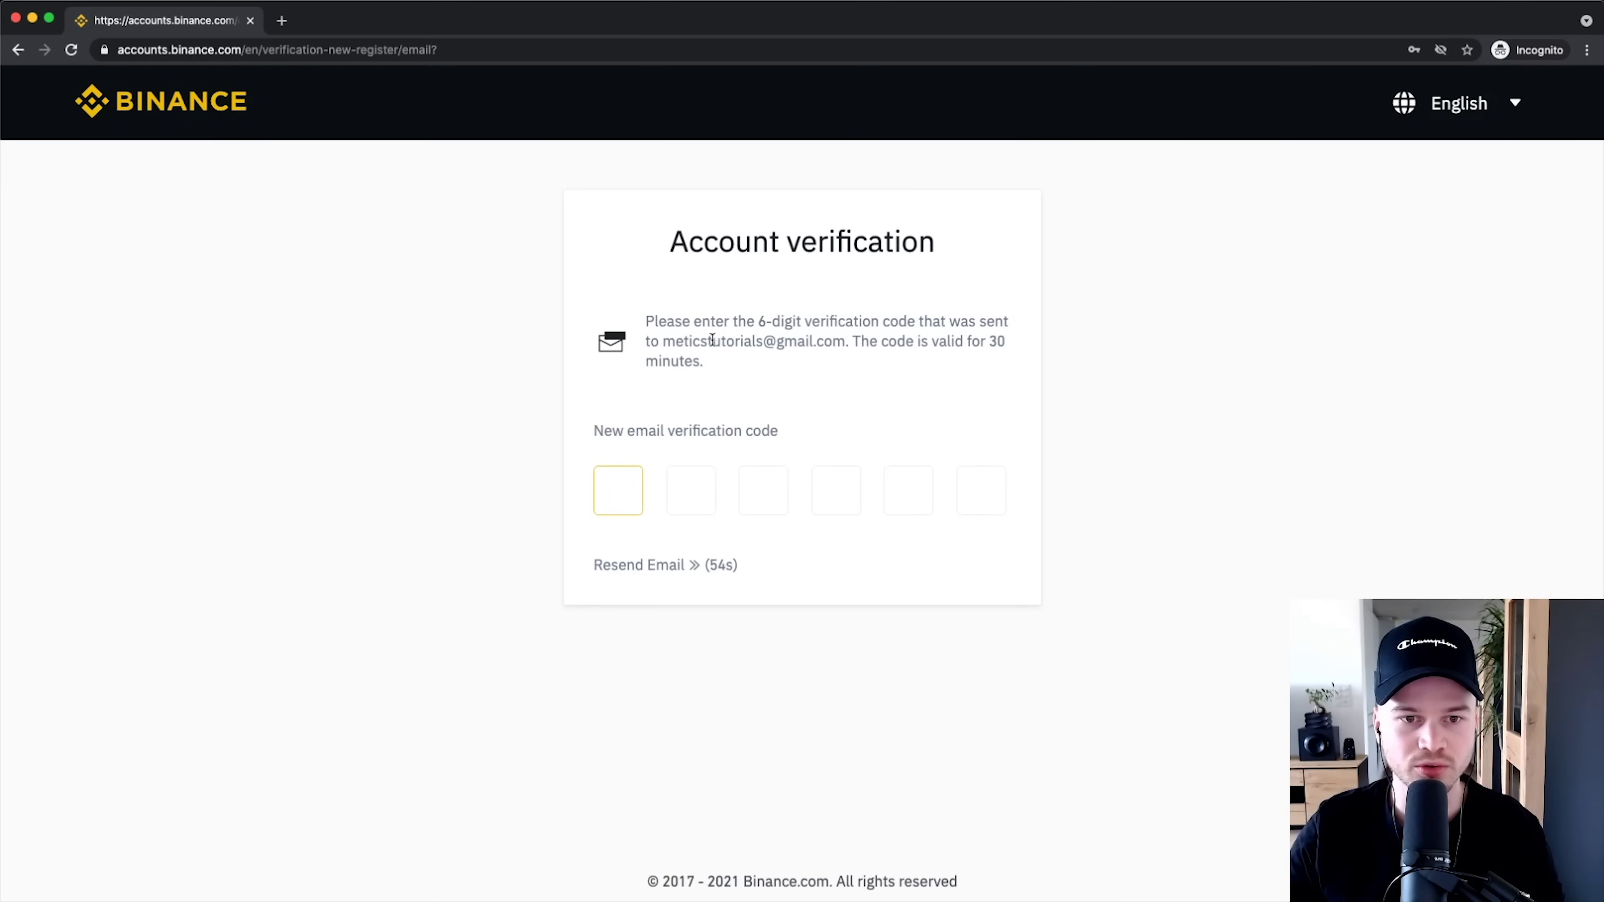
pyautogui.moveTo(661, 342); pyautogui.dragTo(845, 344)
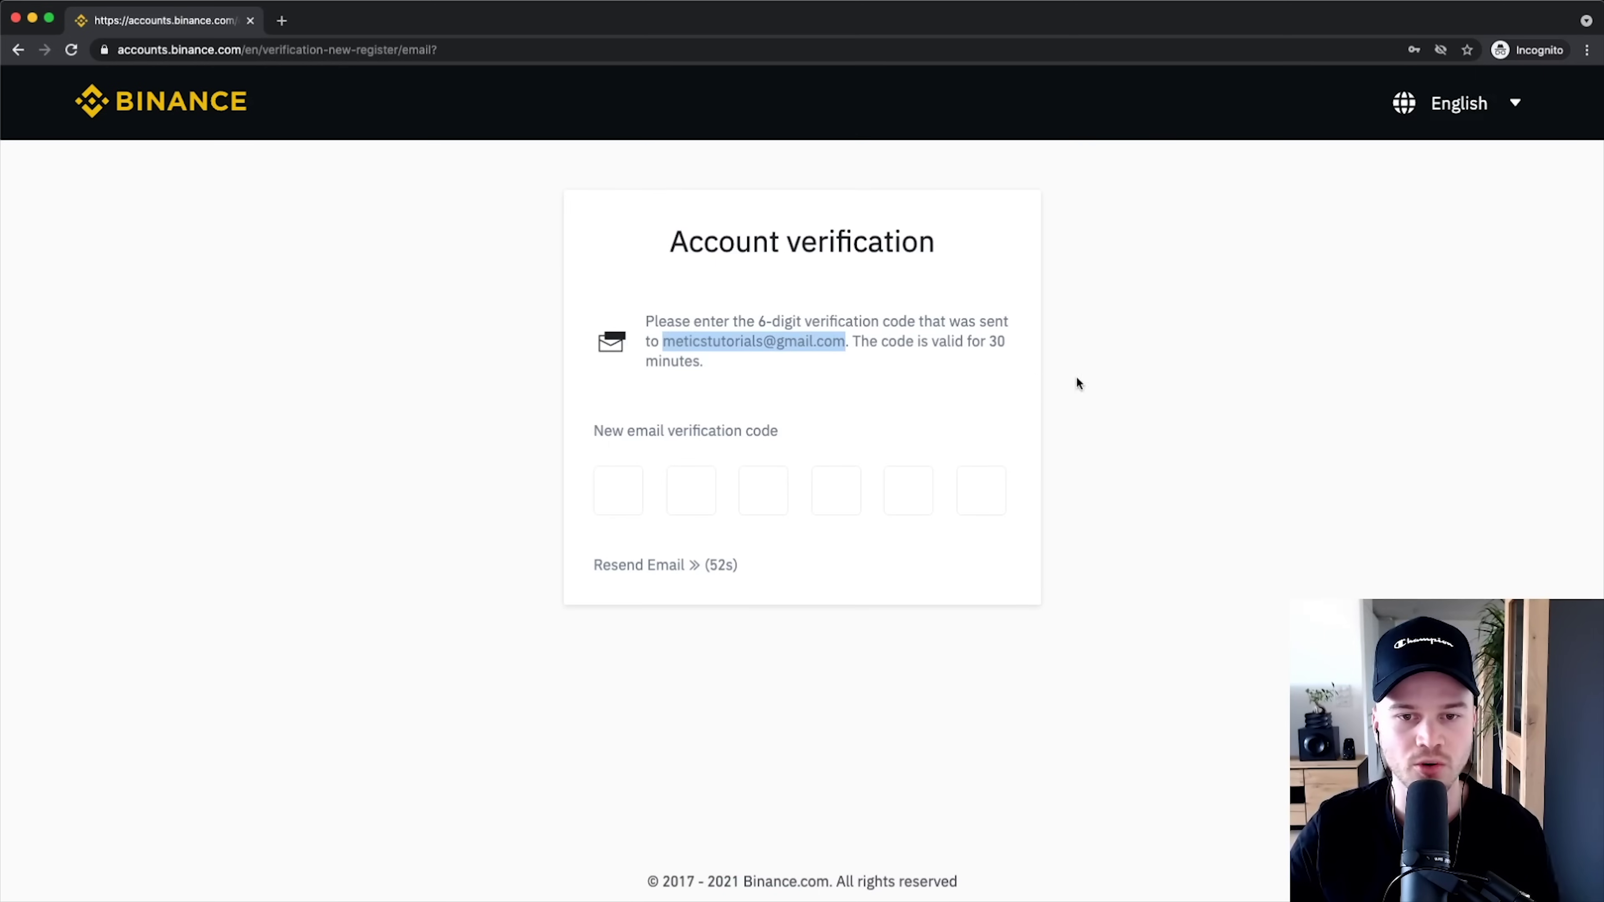
pyautogui.click(1164, 392)
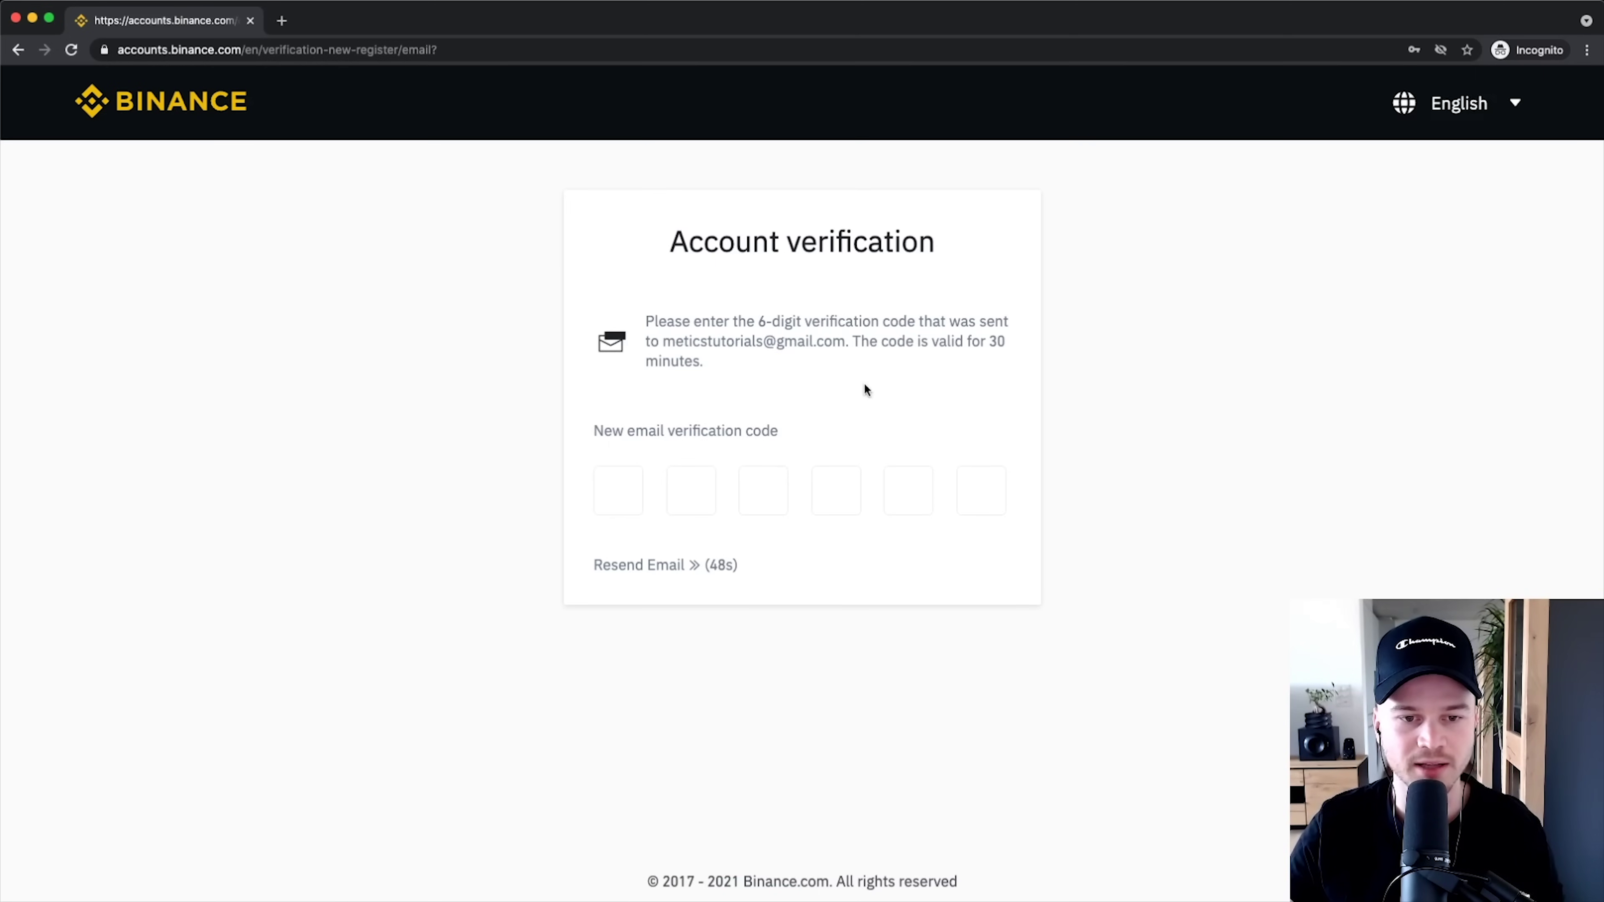
# - Copy the six-digit activation code from the Gmail email and return to the code boxes
pyautogui.click(835, 490)
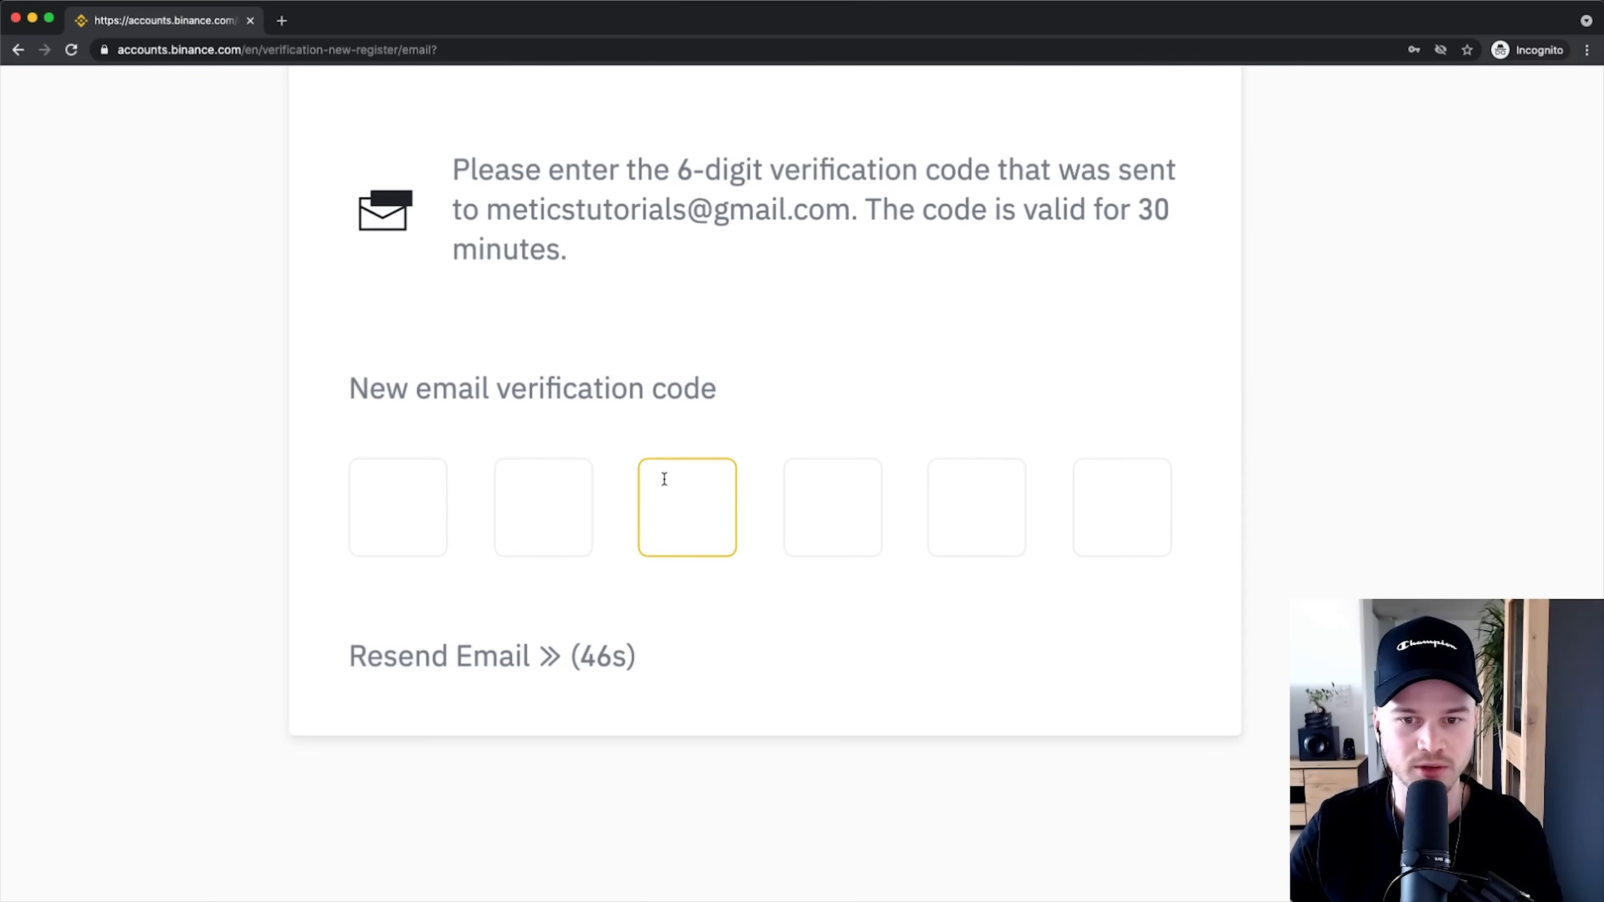
pyautogui.scroll(-5, 787, 456)
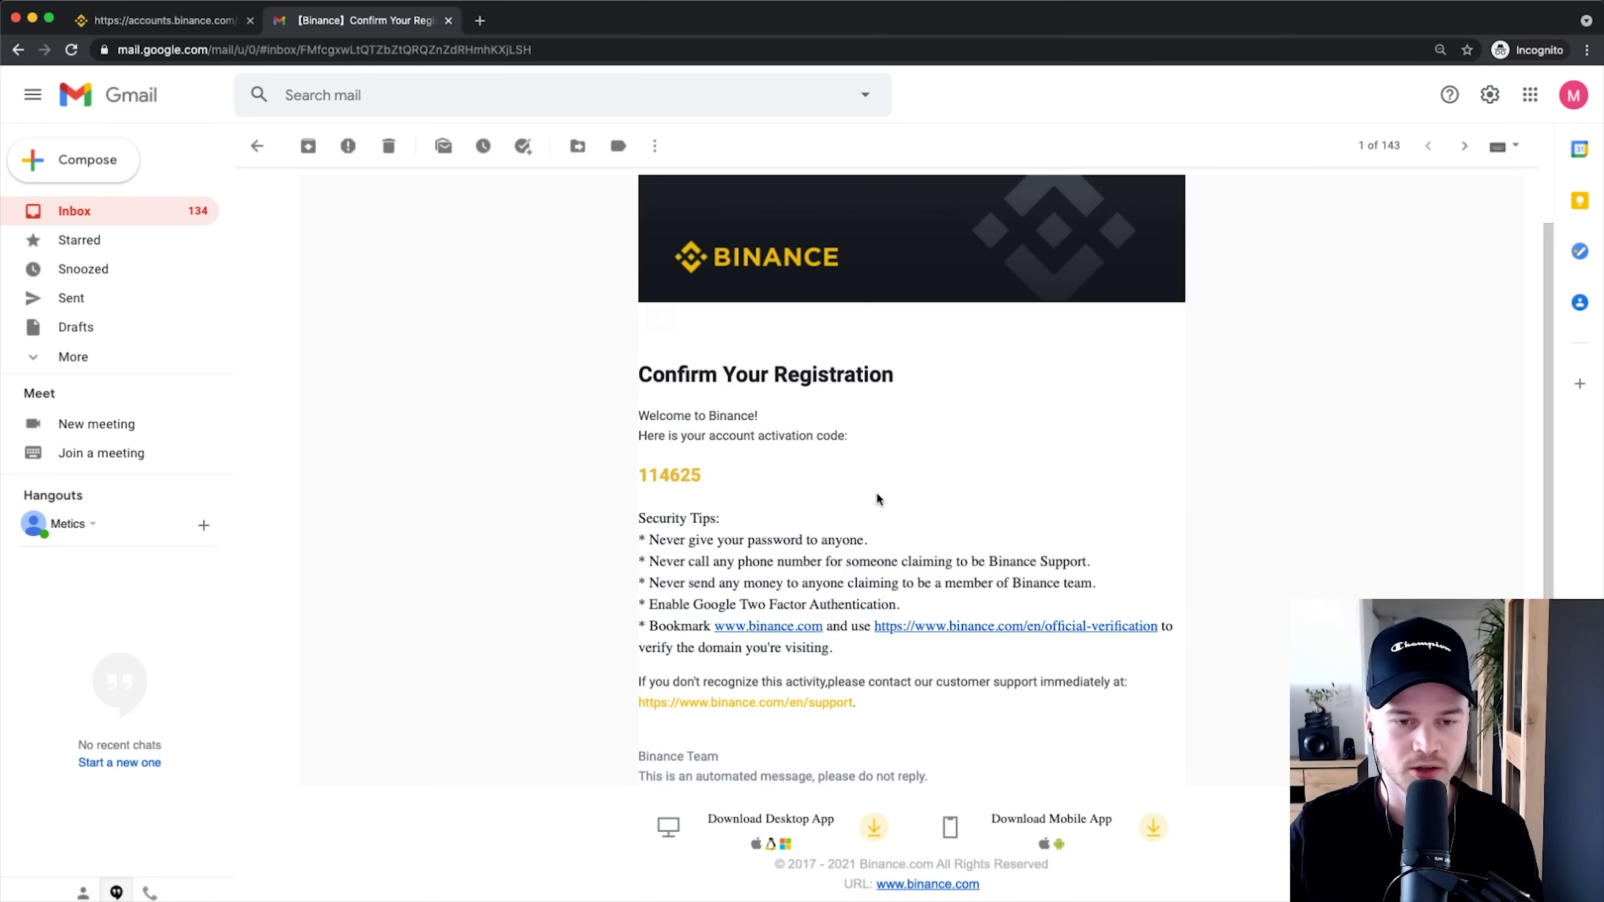
pyautogui.scroll(5, 862, 495)
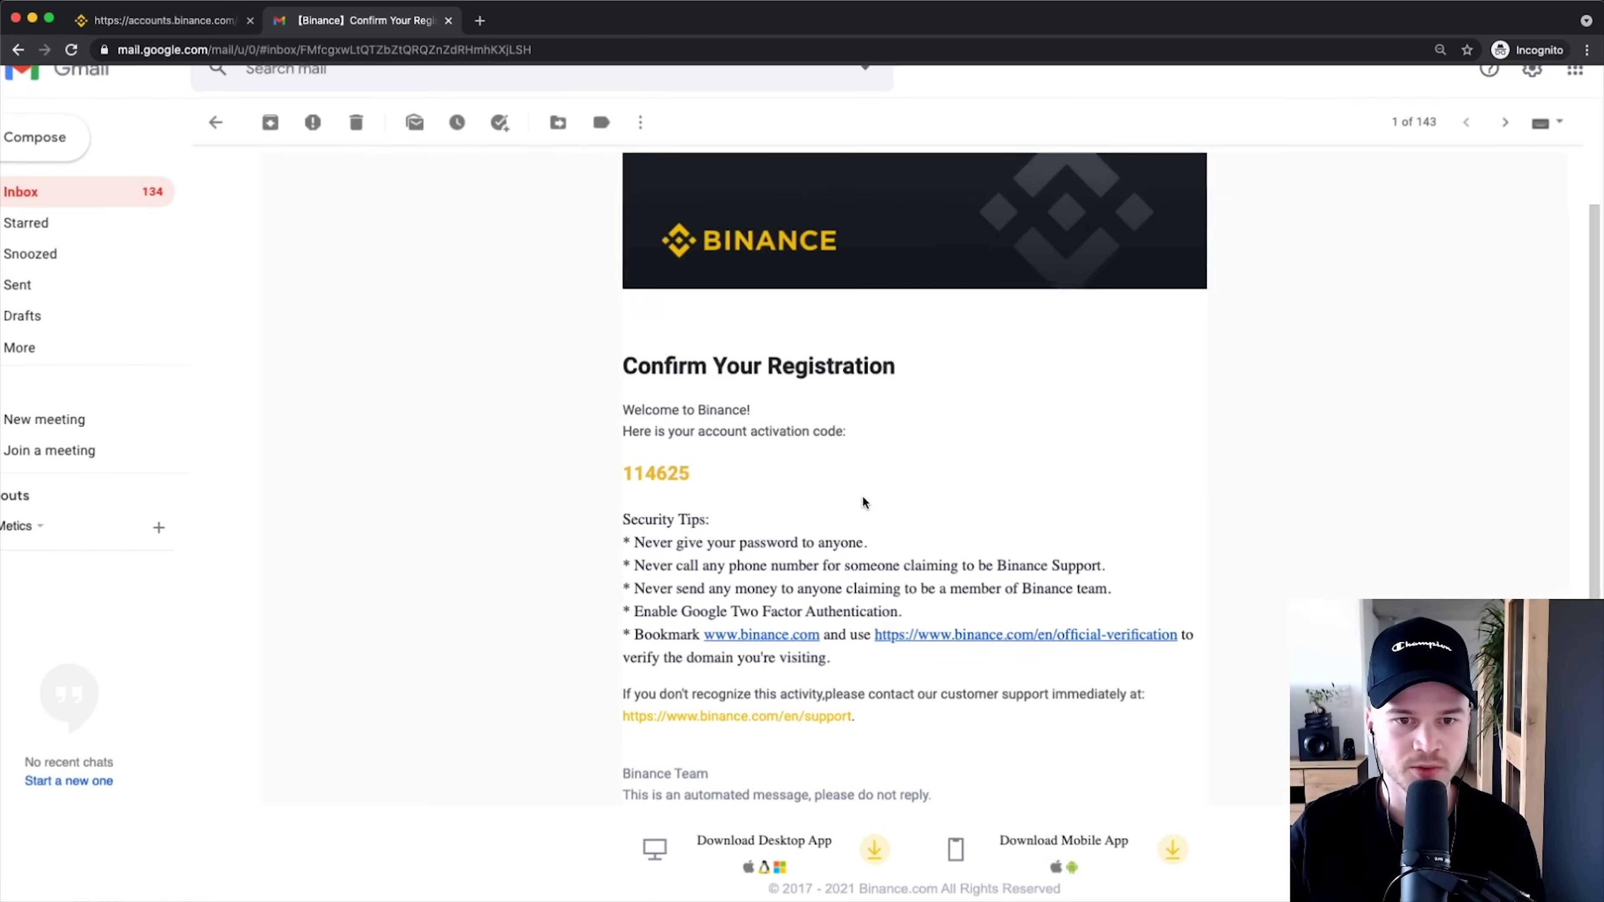
pyautogui.moveTo(480, 449); pyautogui.dragTo(606, 460)
pyautogui.press('super+c')
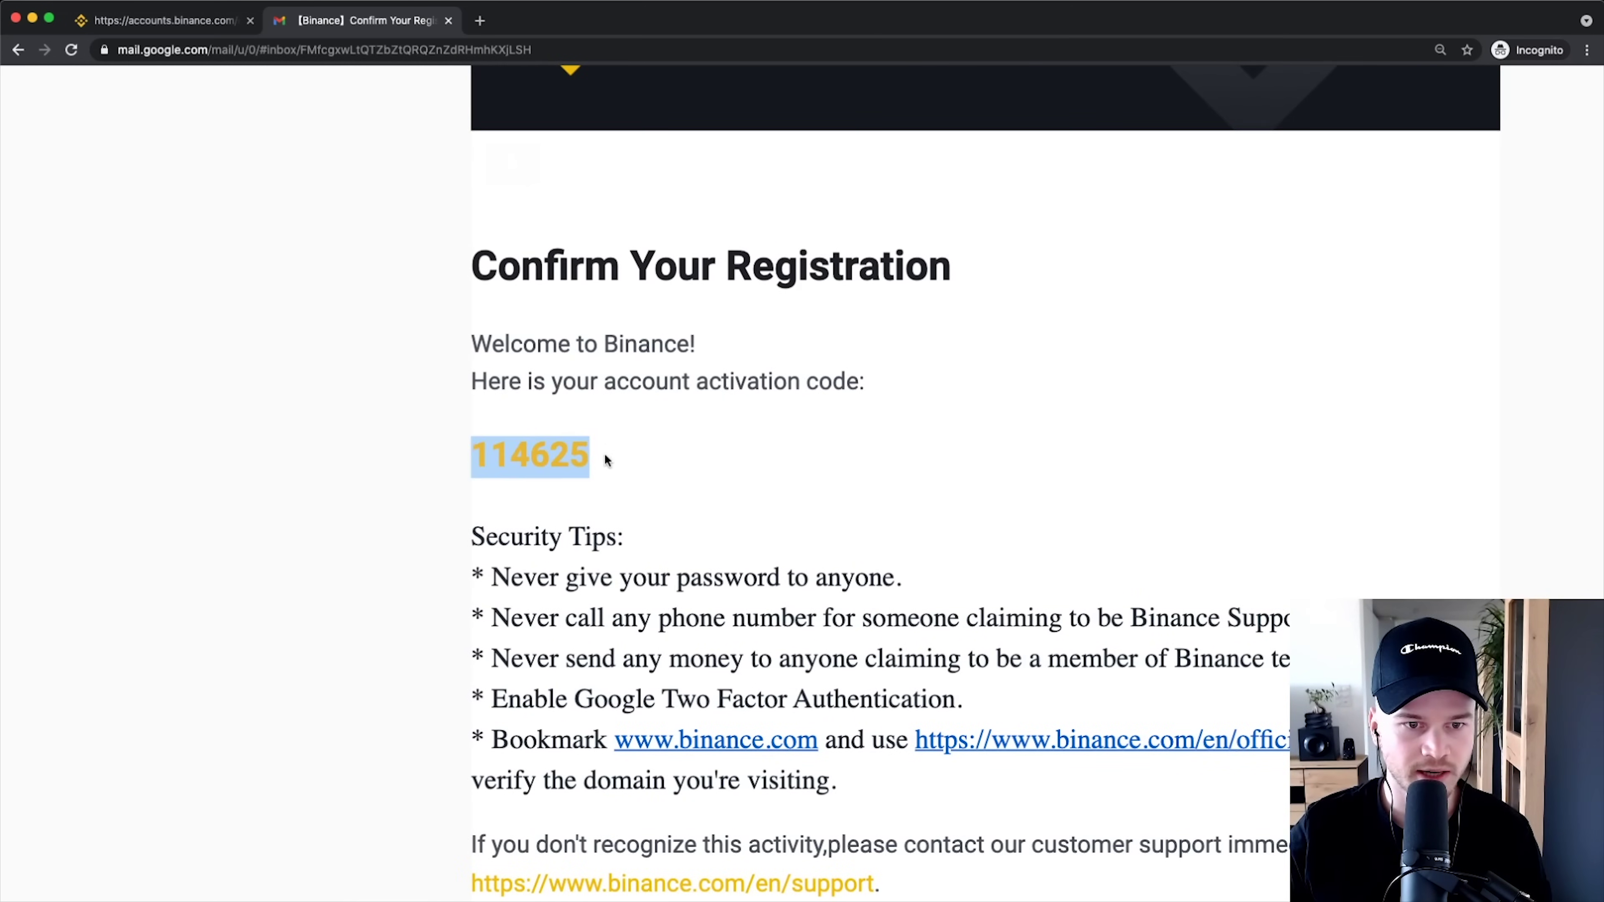
pyautogui.click(183, 22)
pyautogui.click(636, 505)
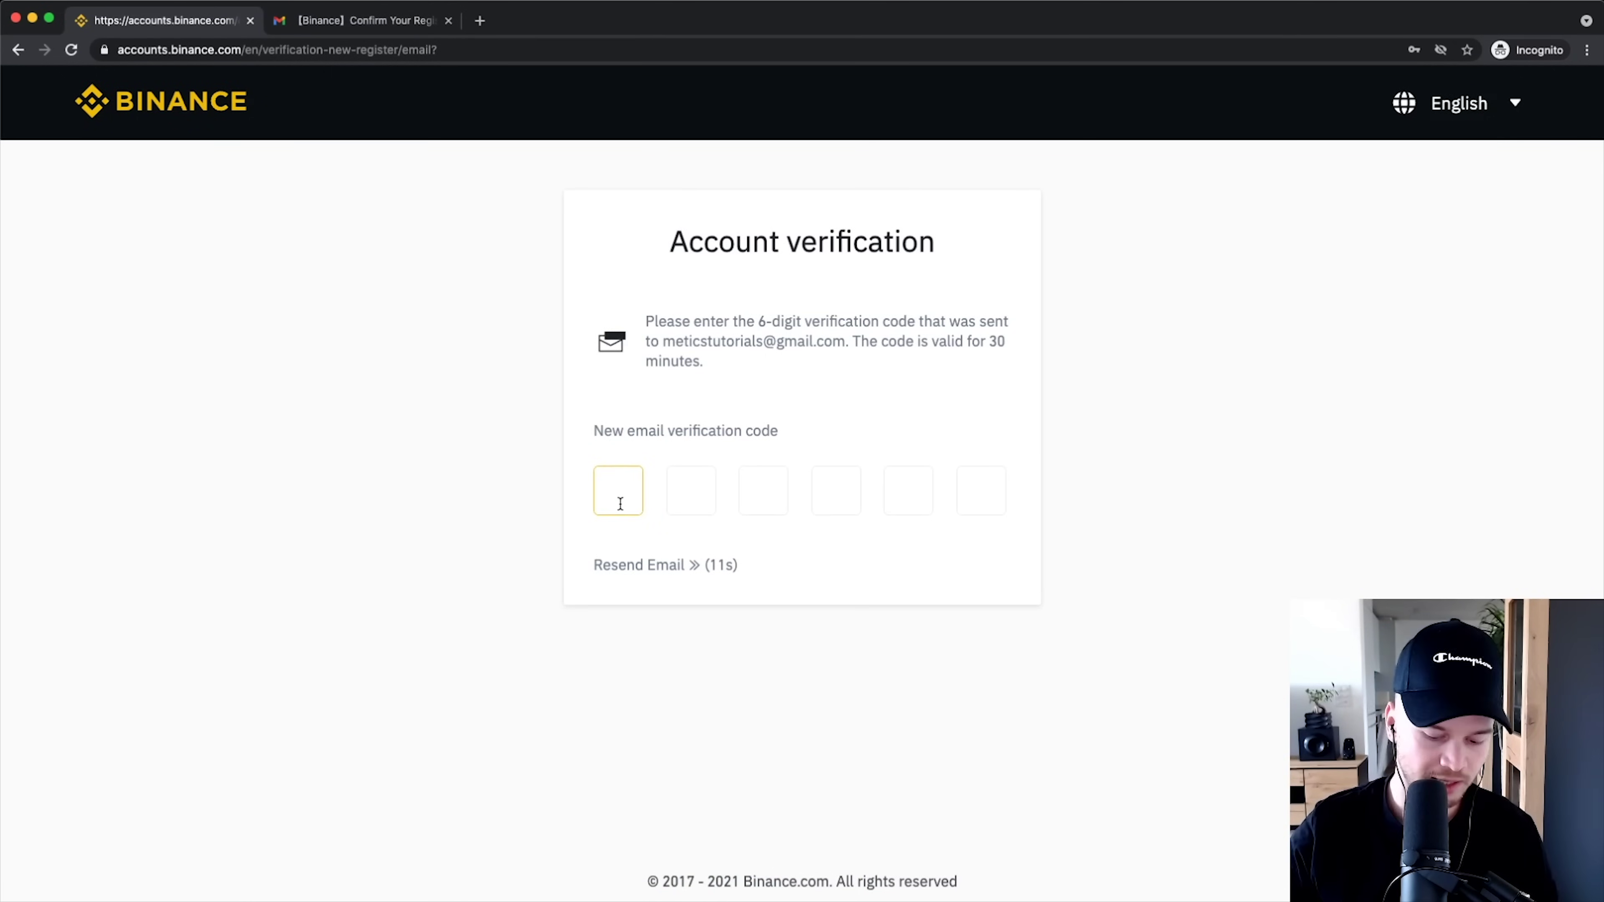
# - Paste the six-digit activation code into the verification boxes
pyautogui.press('super+v')
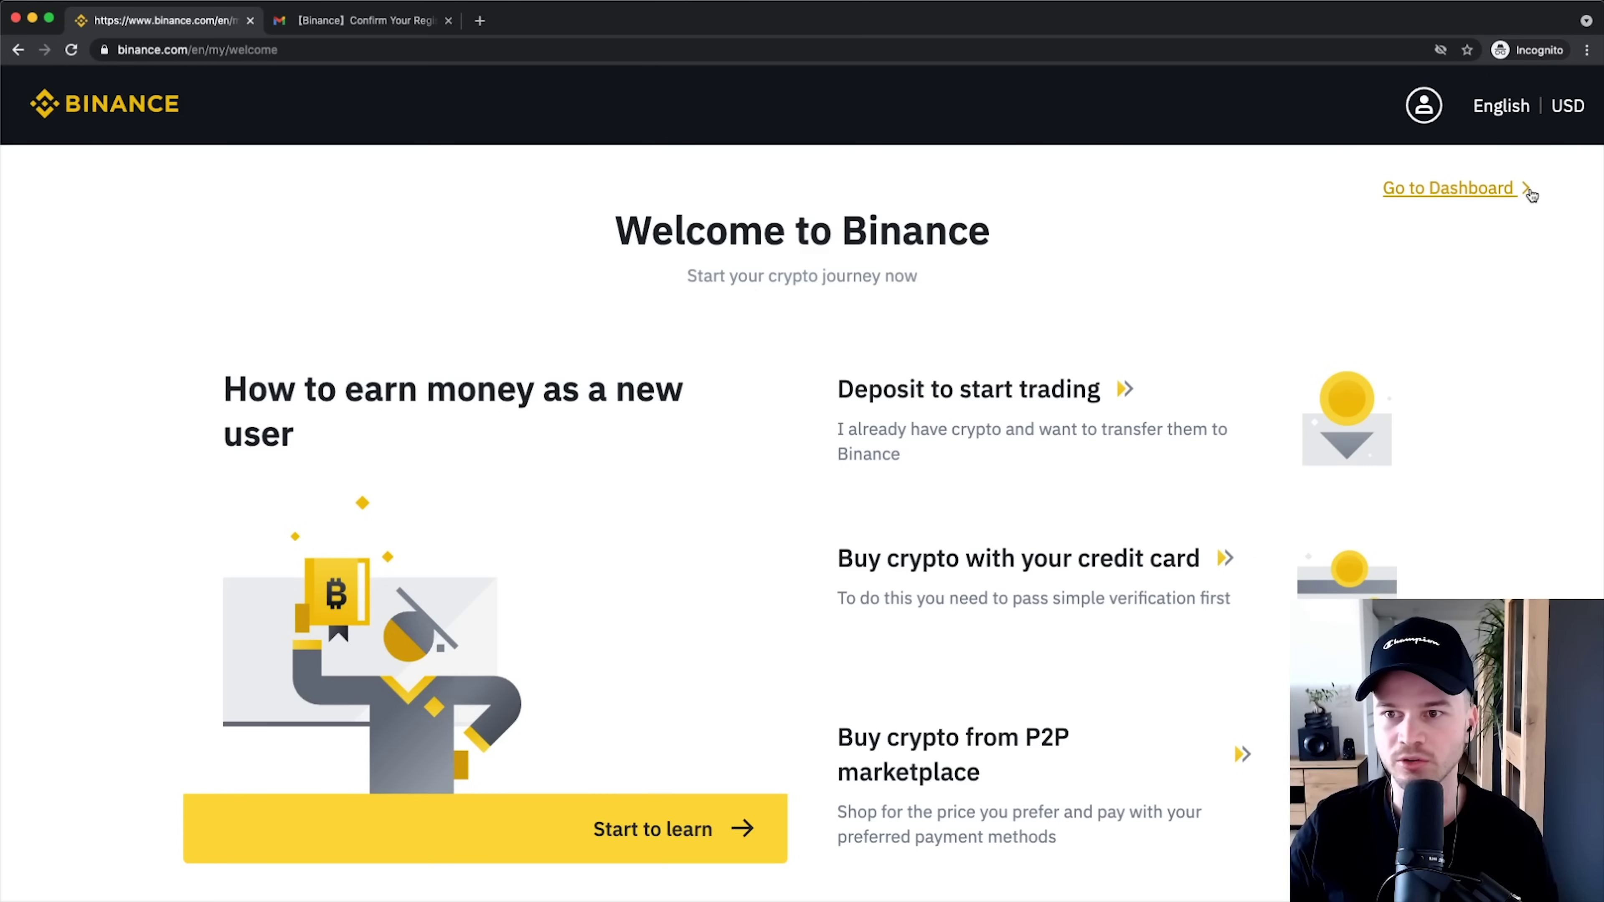
# - Go to the dashboard from the welcome page, where the phone-or-Google security verification prompt appears
pyautogui.scroll(5, 1531, 195)
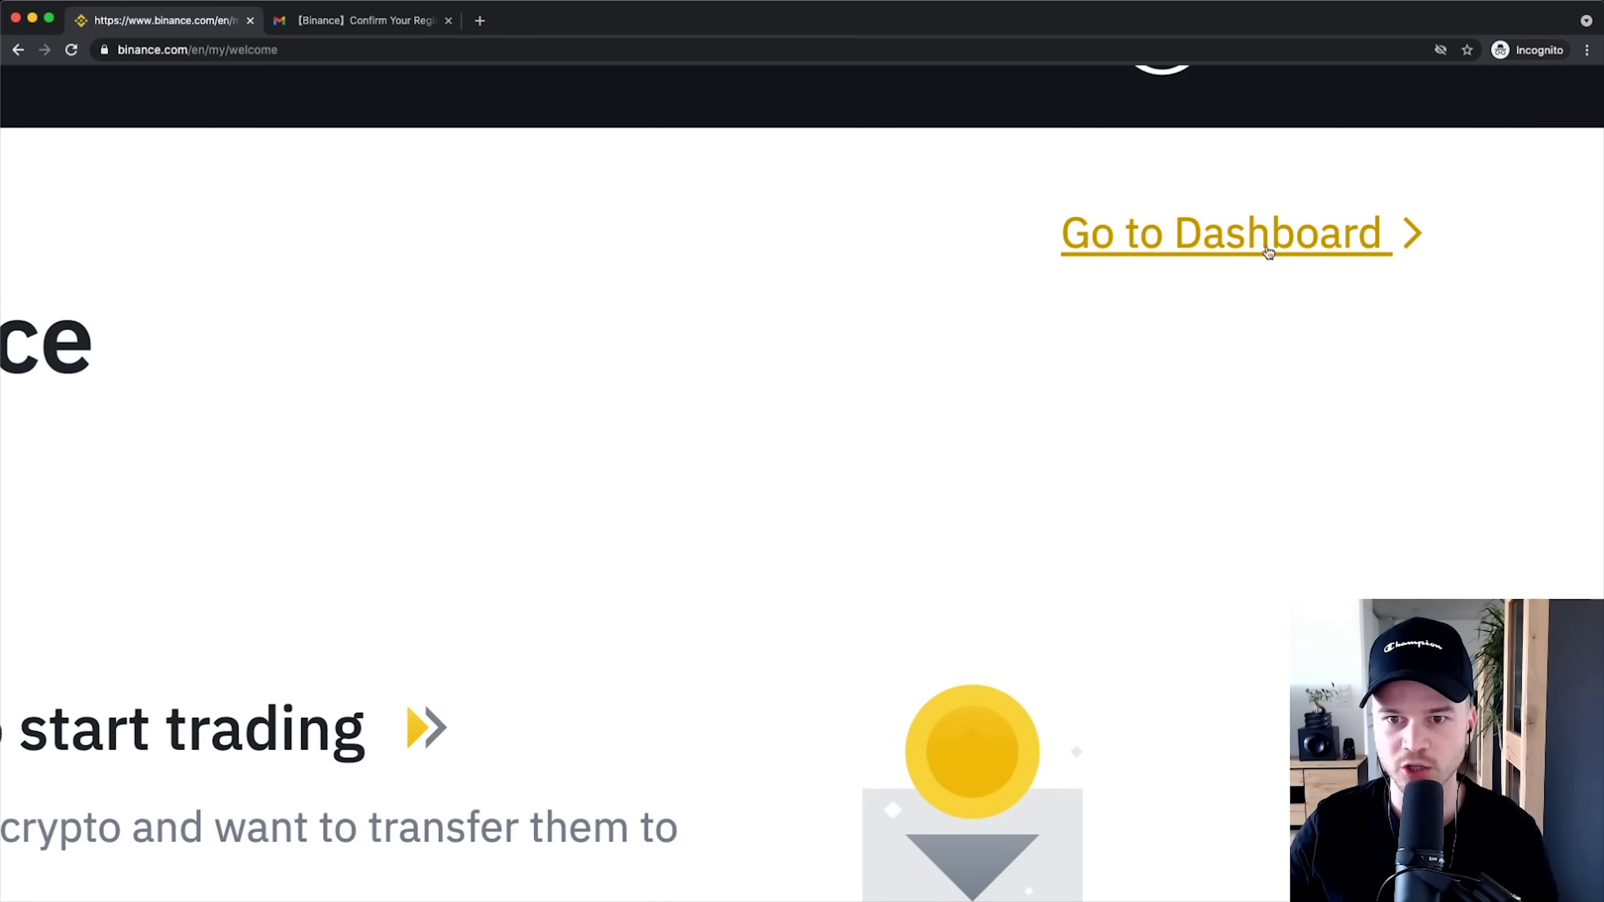
pyautogui.click(1242, 230)
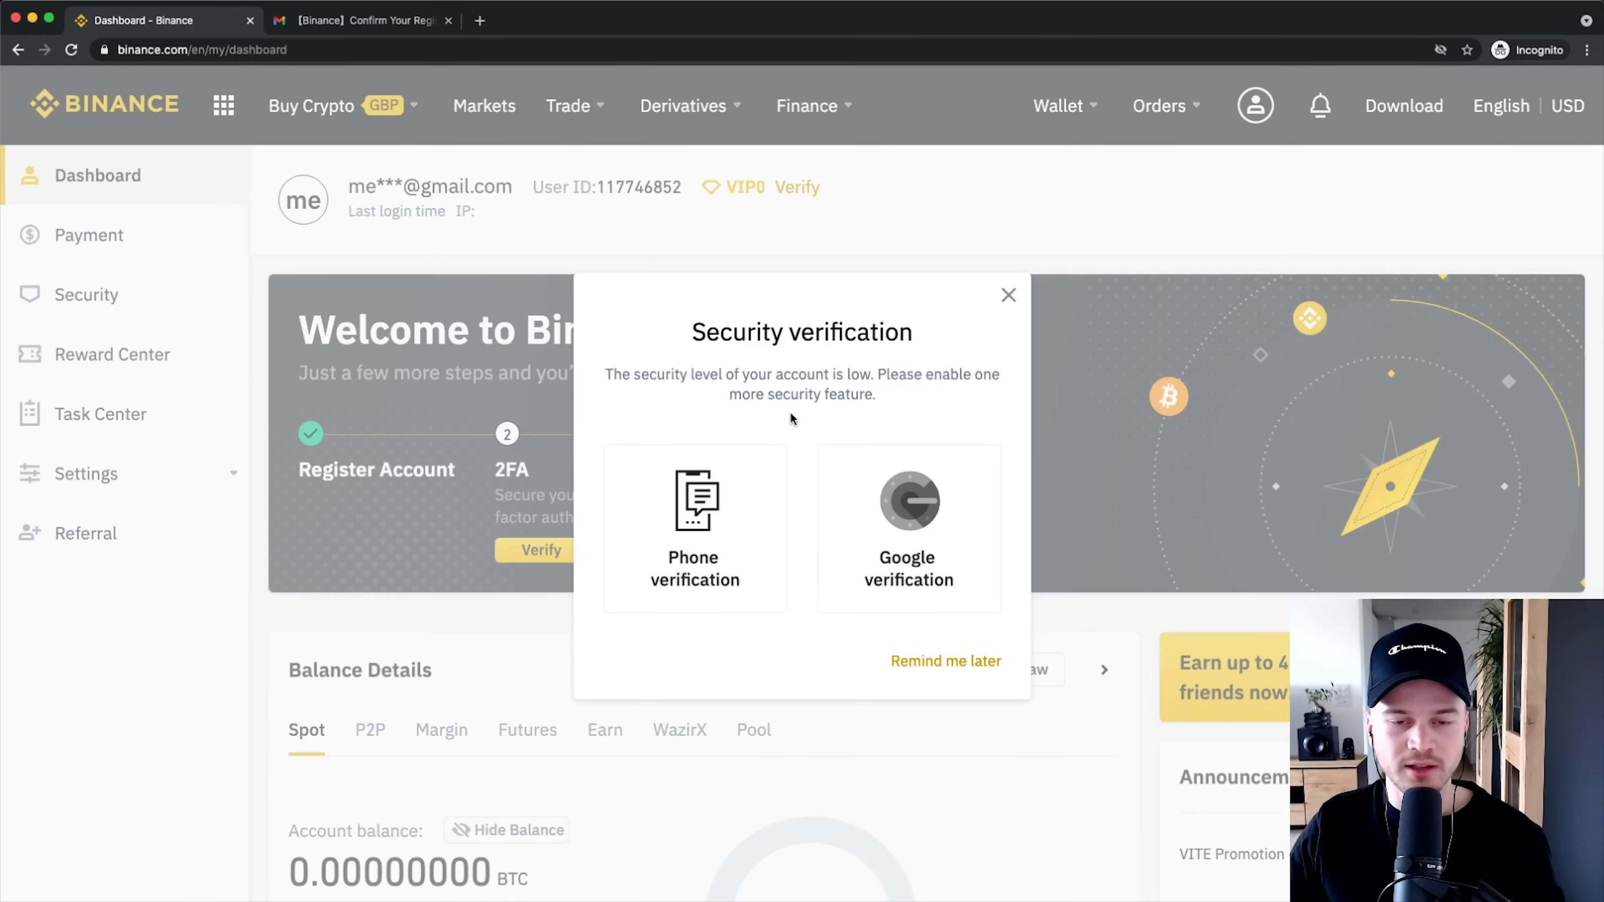
pyautogui.scroll(5, 789, 411)
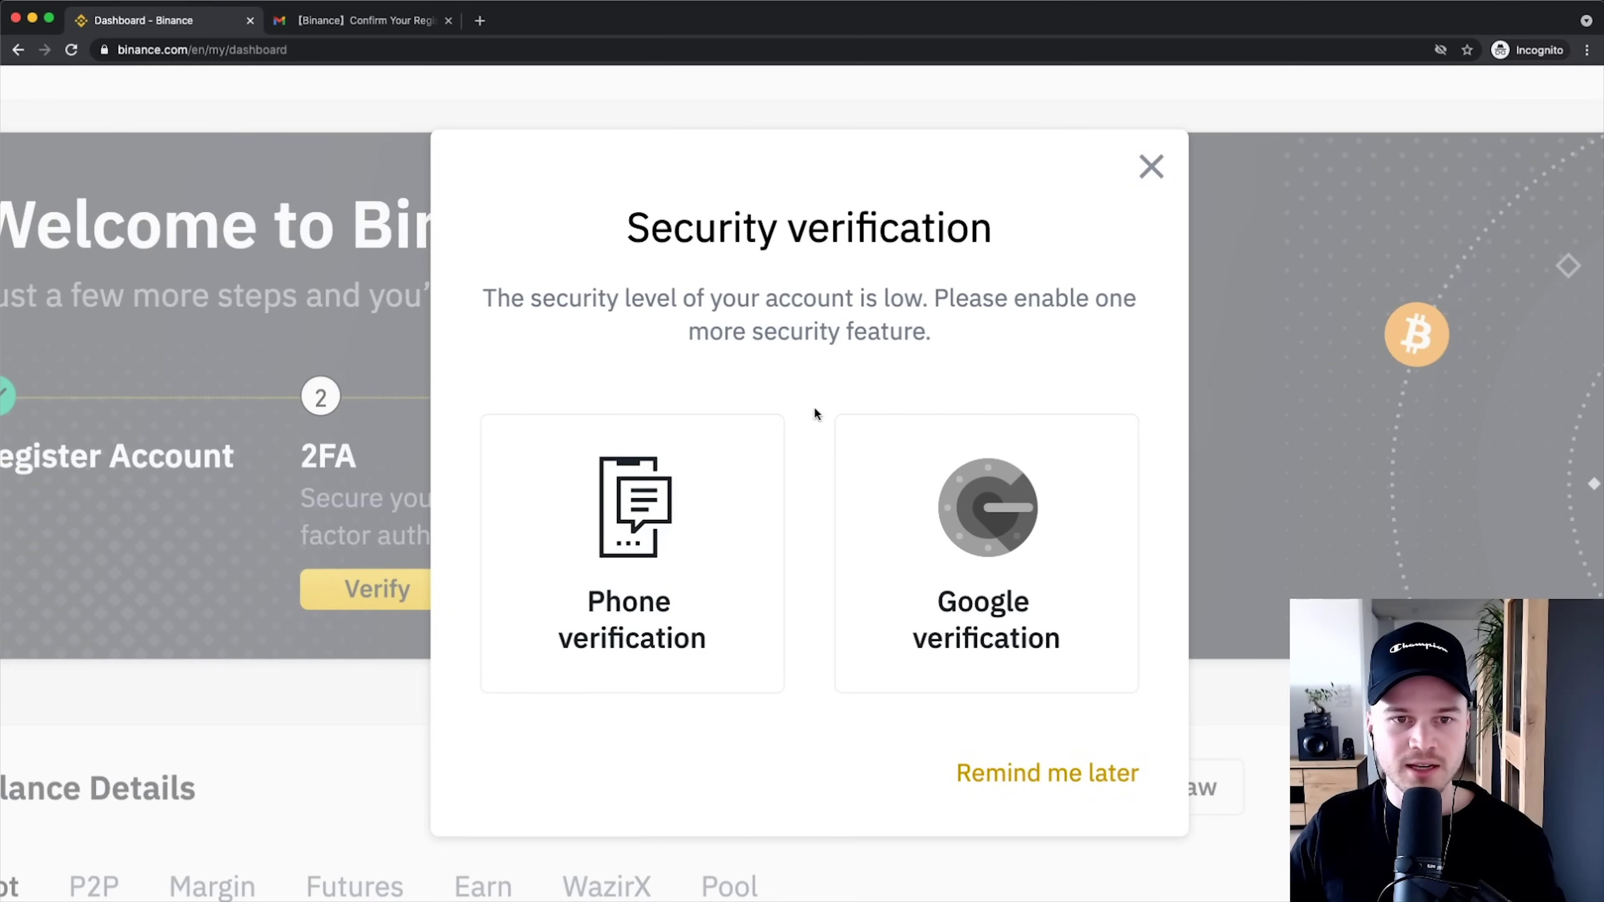
pyautogui.moveTo(632, 229); pyautogui.dragTo(1015, 240)
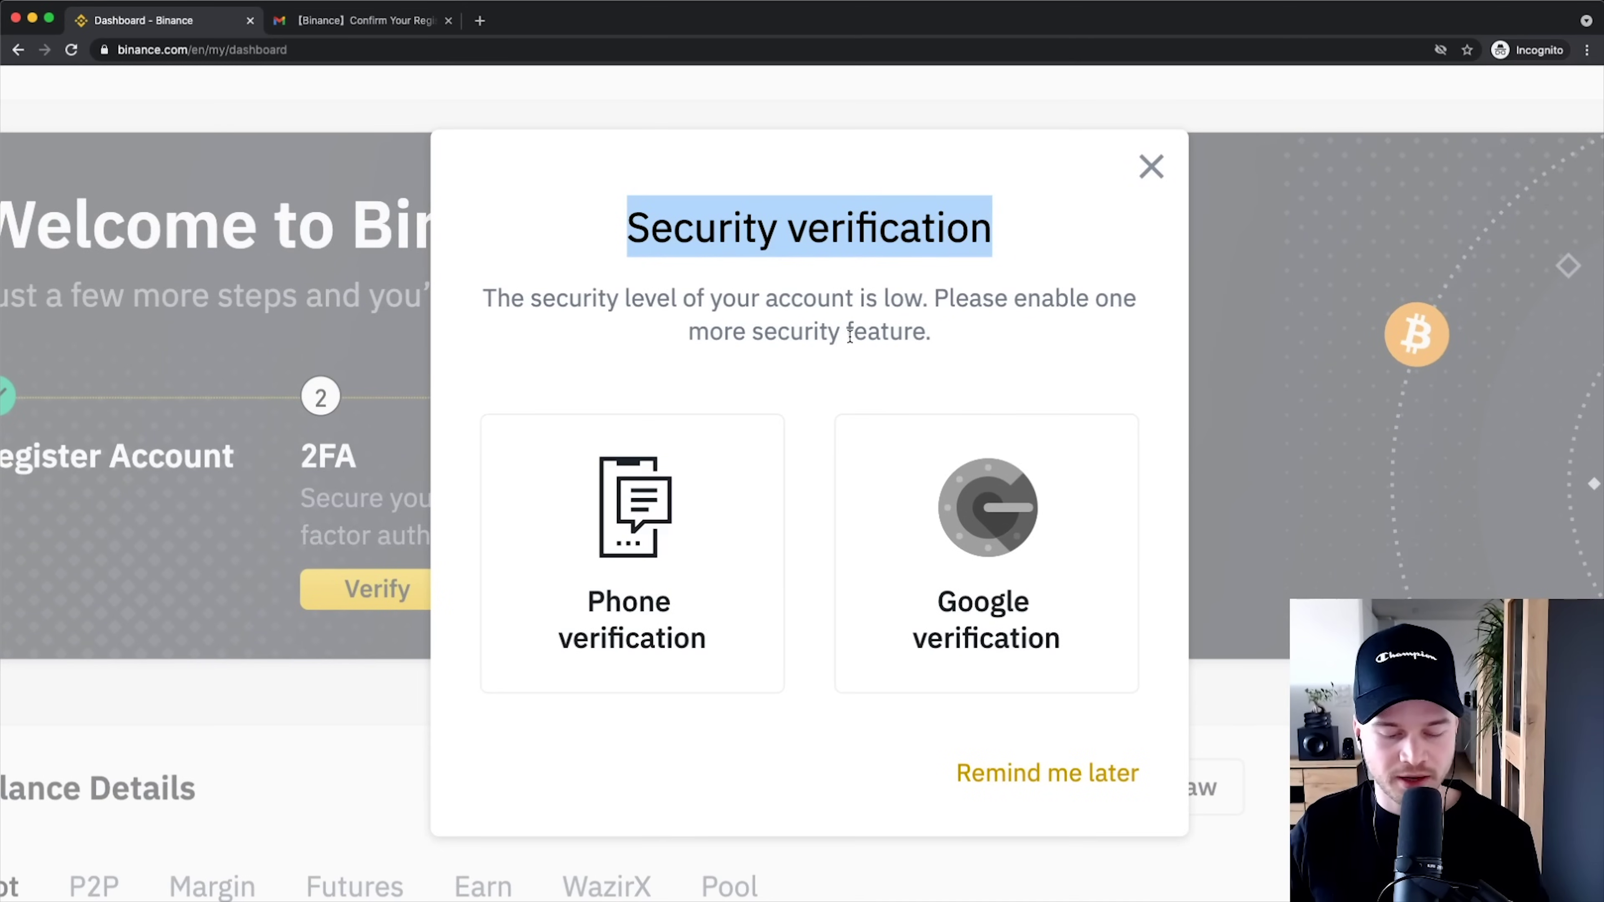
pyautogui.click(807, 378)
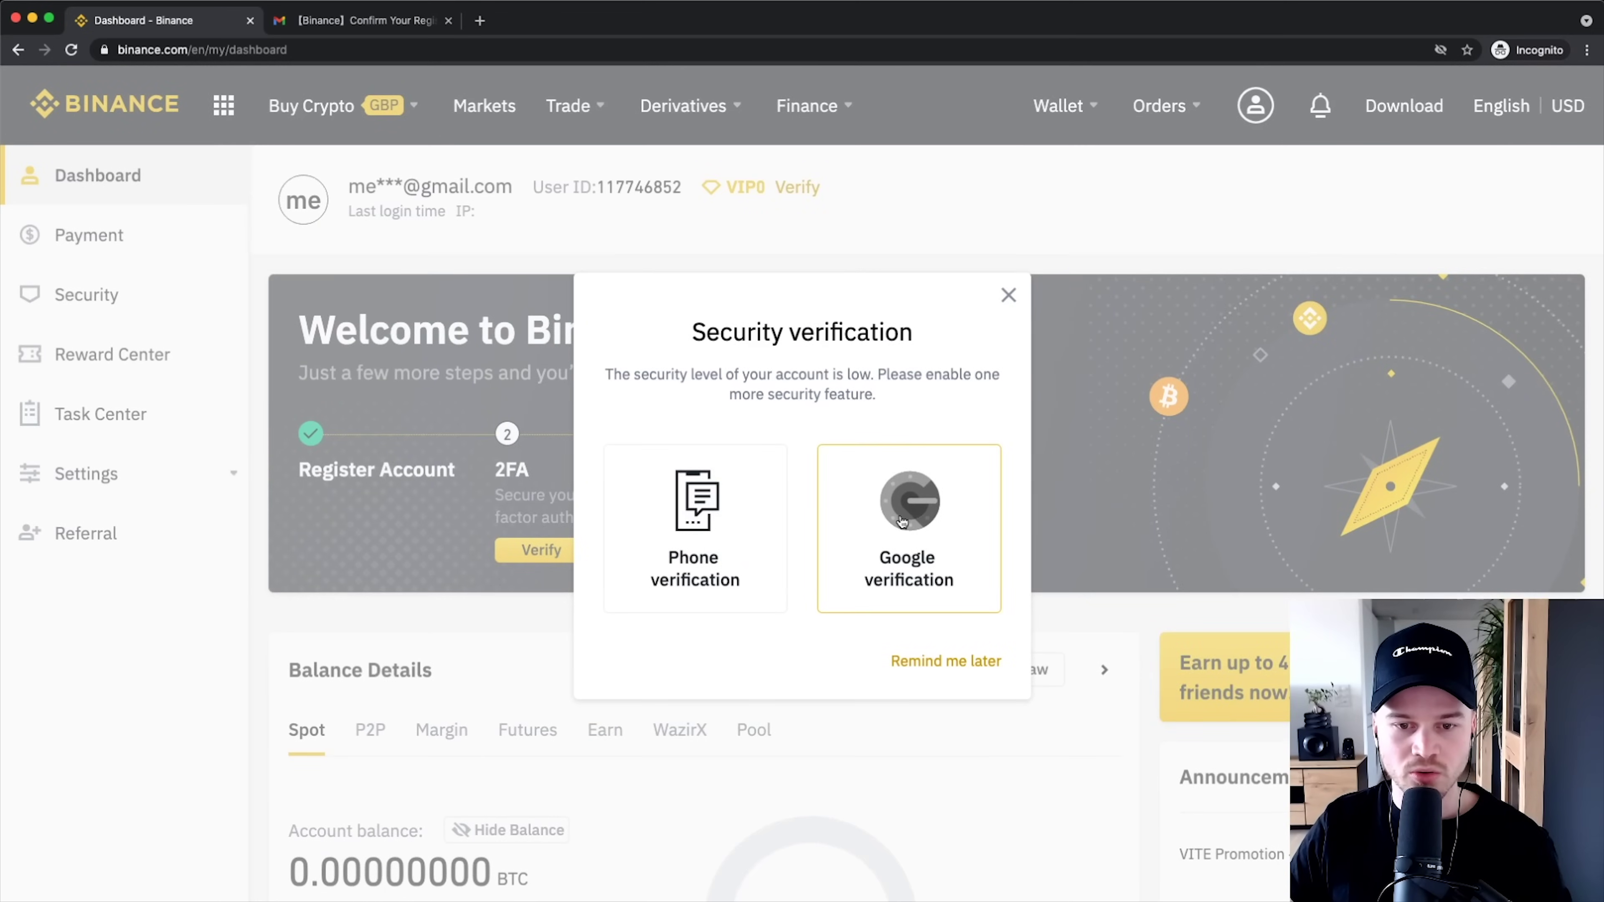
# - Pick the Google verification card, then return to the homepage via the Binance logo
pyautogui.click(922, 513)
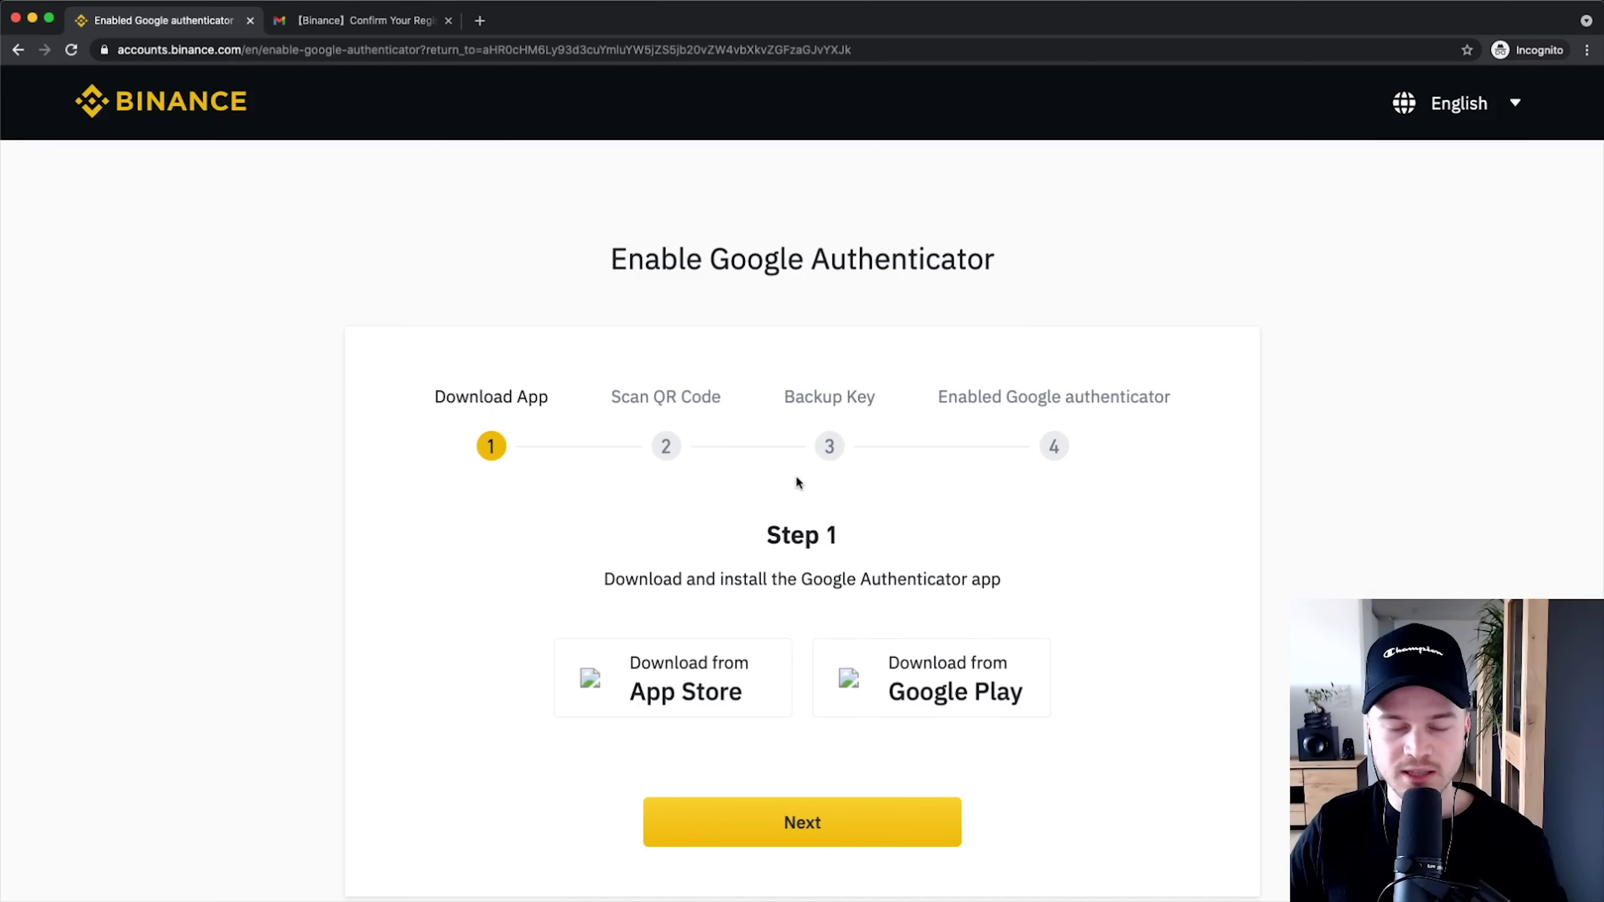
pyautogui.click(224, 113)
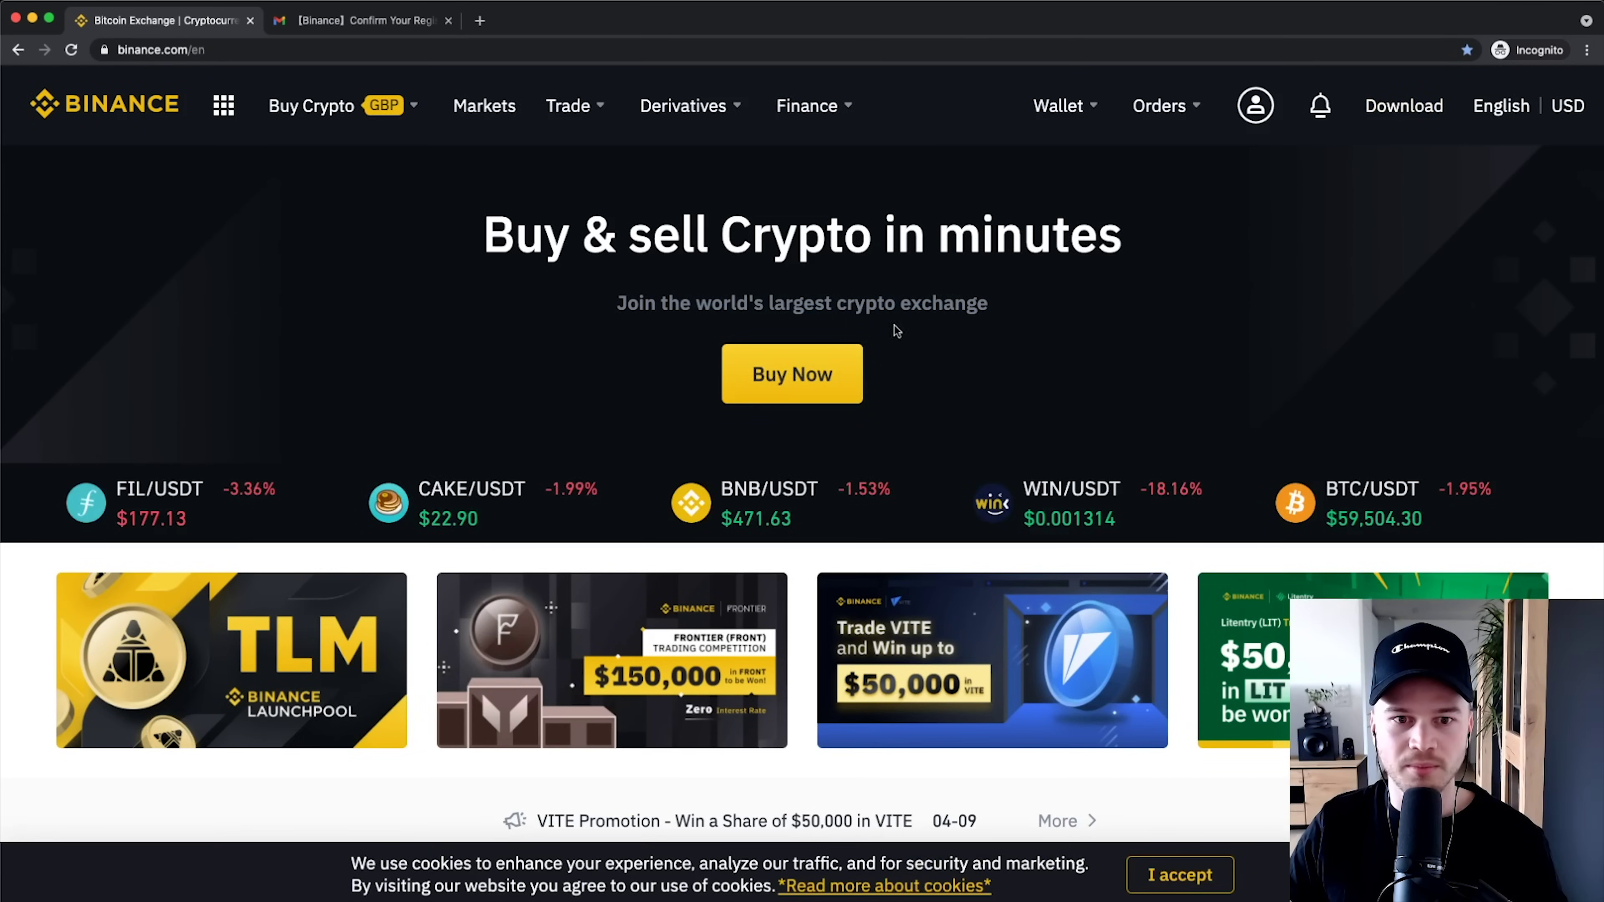
# - Open Security from the account menu to see the 0/4 score and Google Authentication option
pyautogui.moveTo(1258, 111)
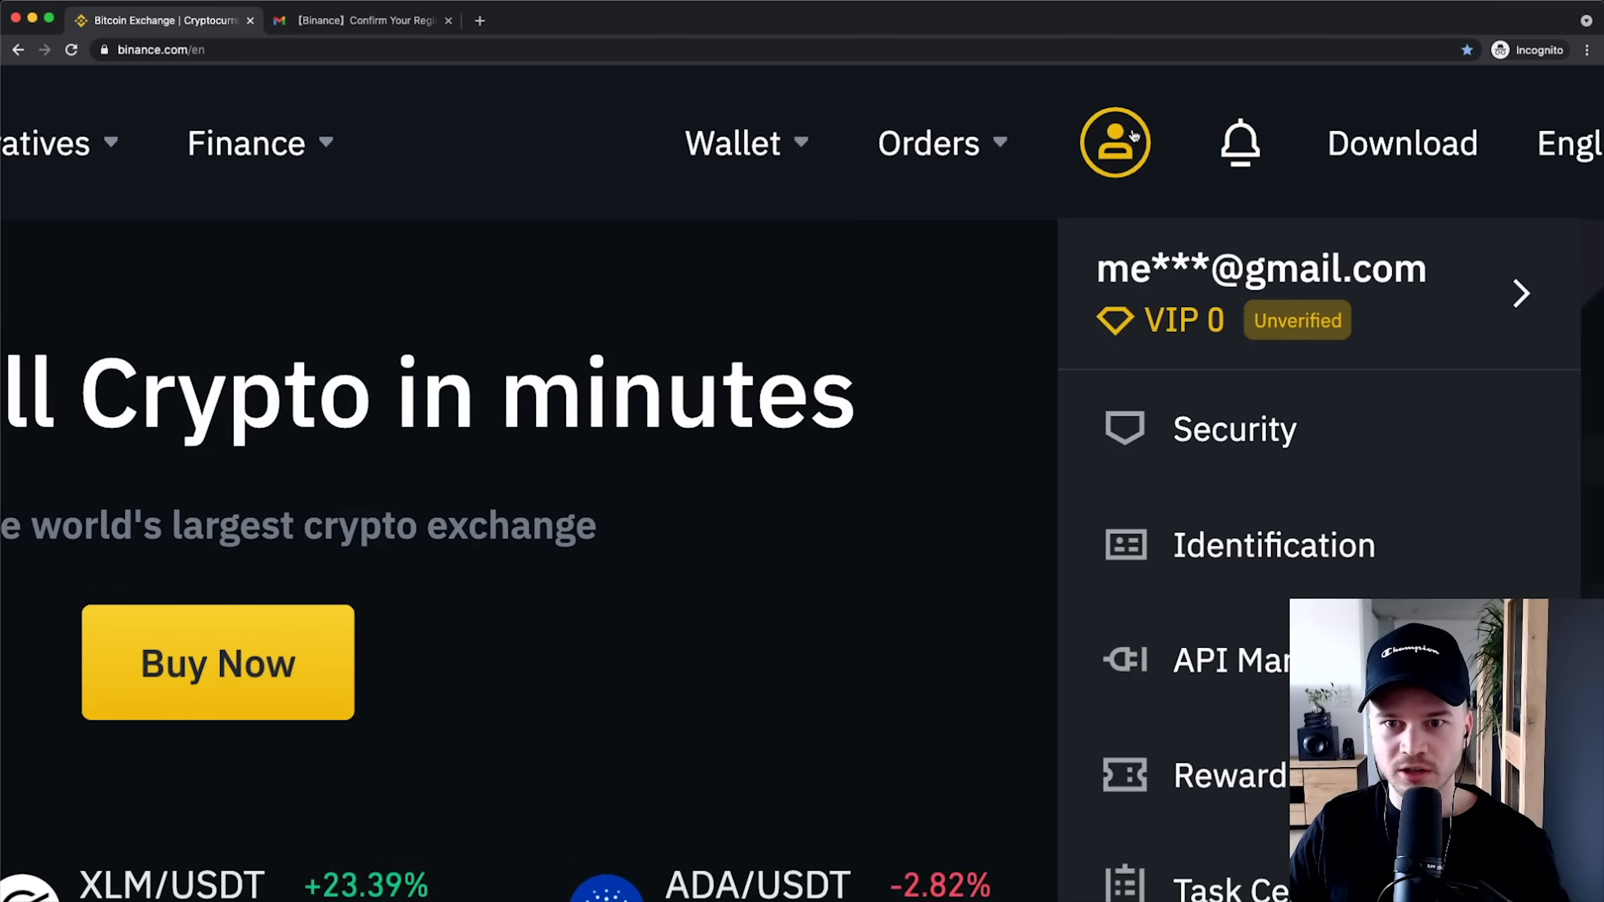
pyautogui.moveTo(1149, 187)
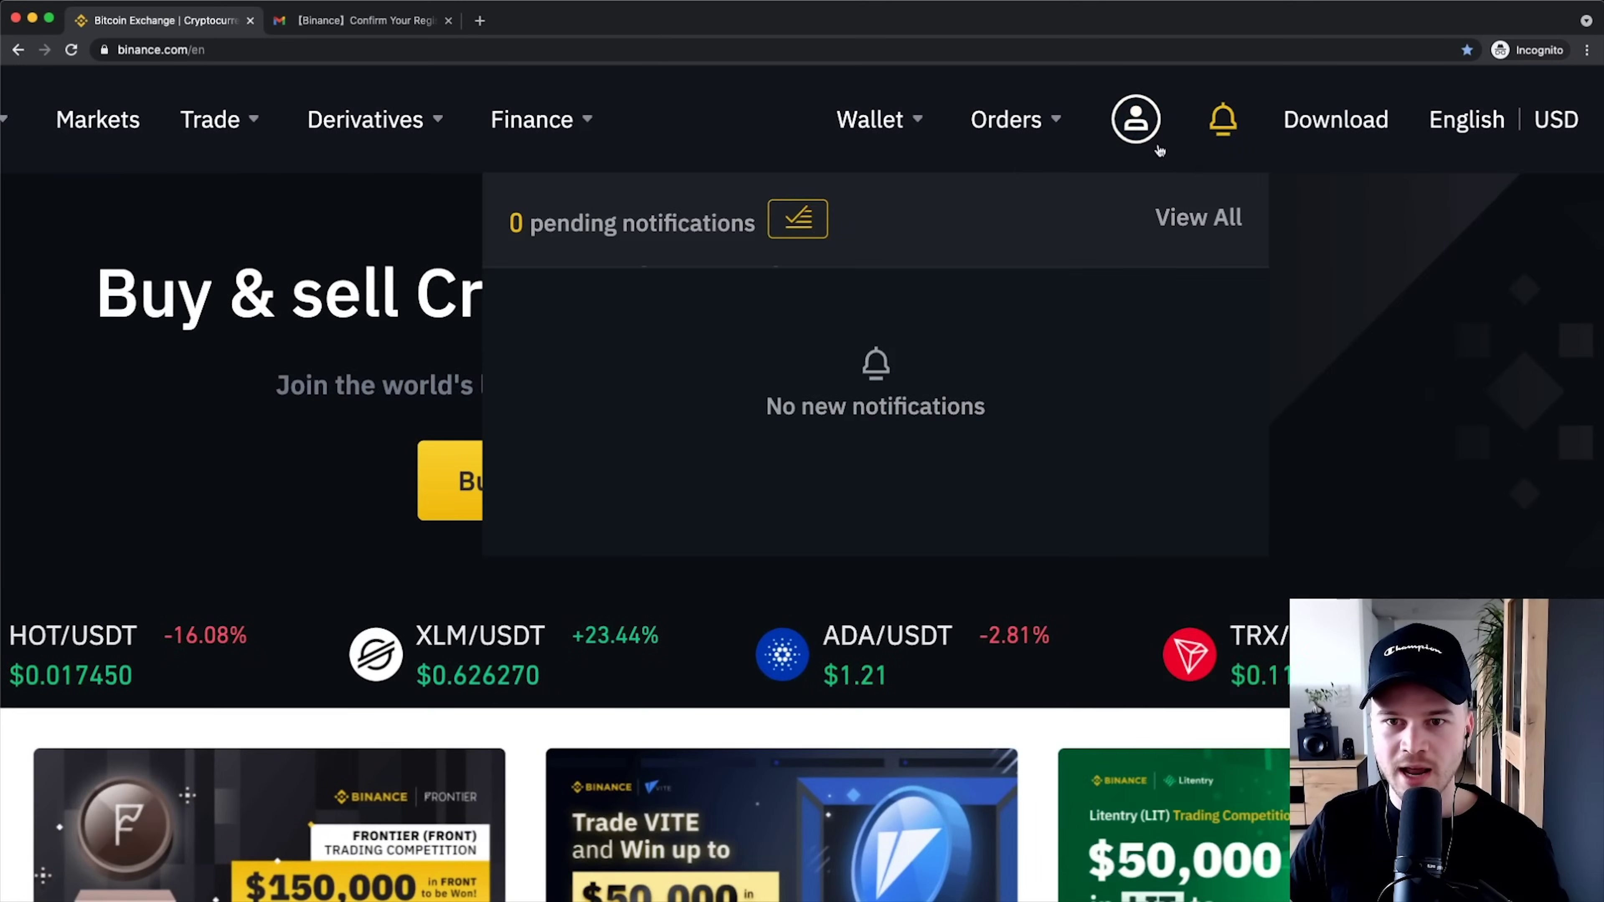
pyautogui.moveTo(1142, 130)
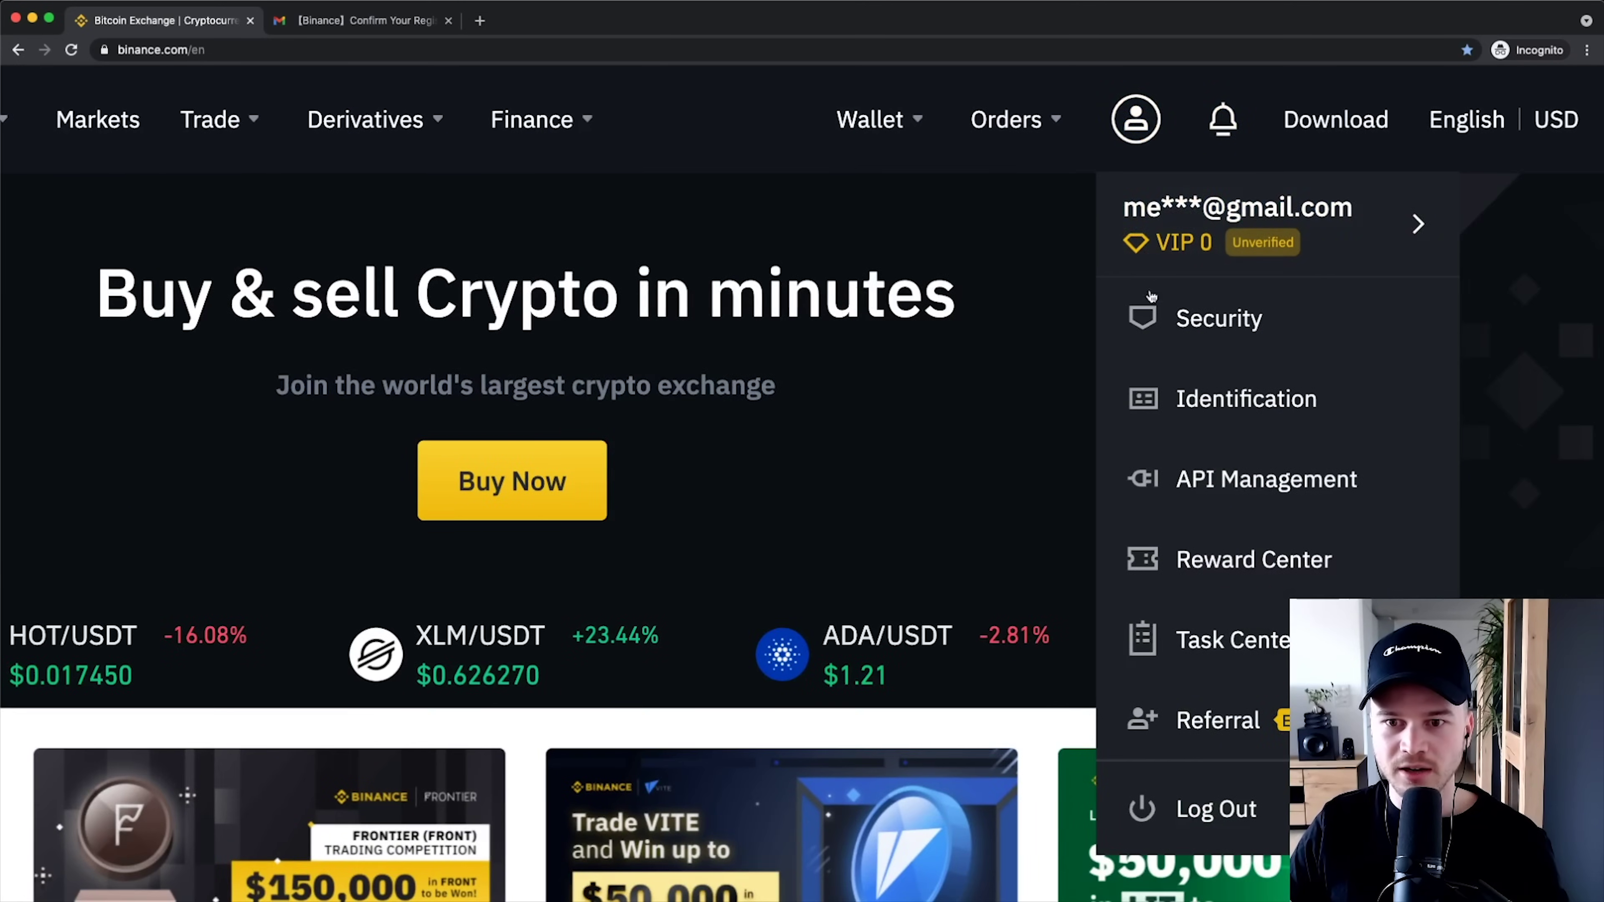
pyautogui.click(1221, 316)
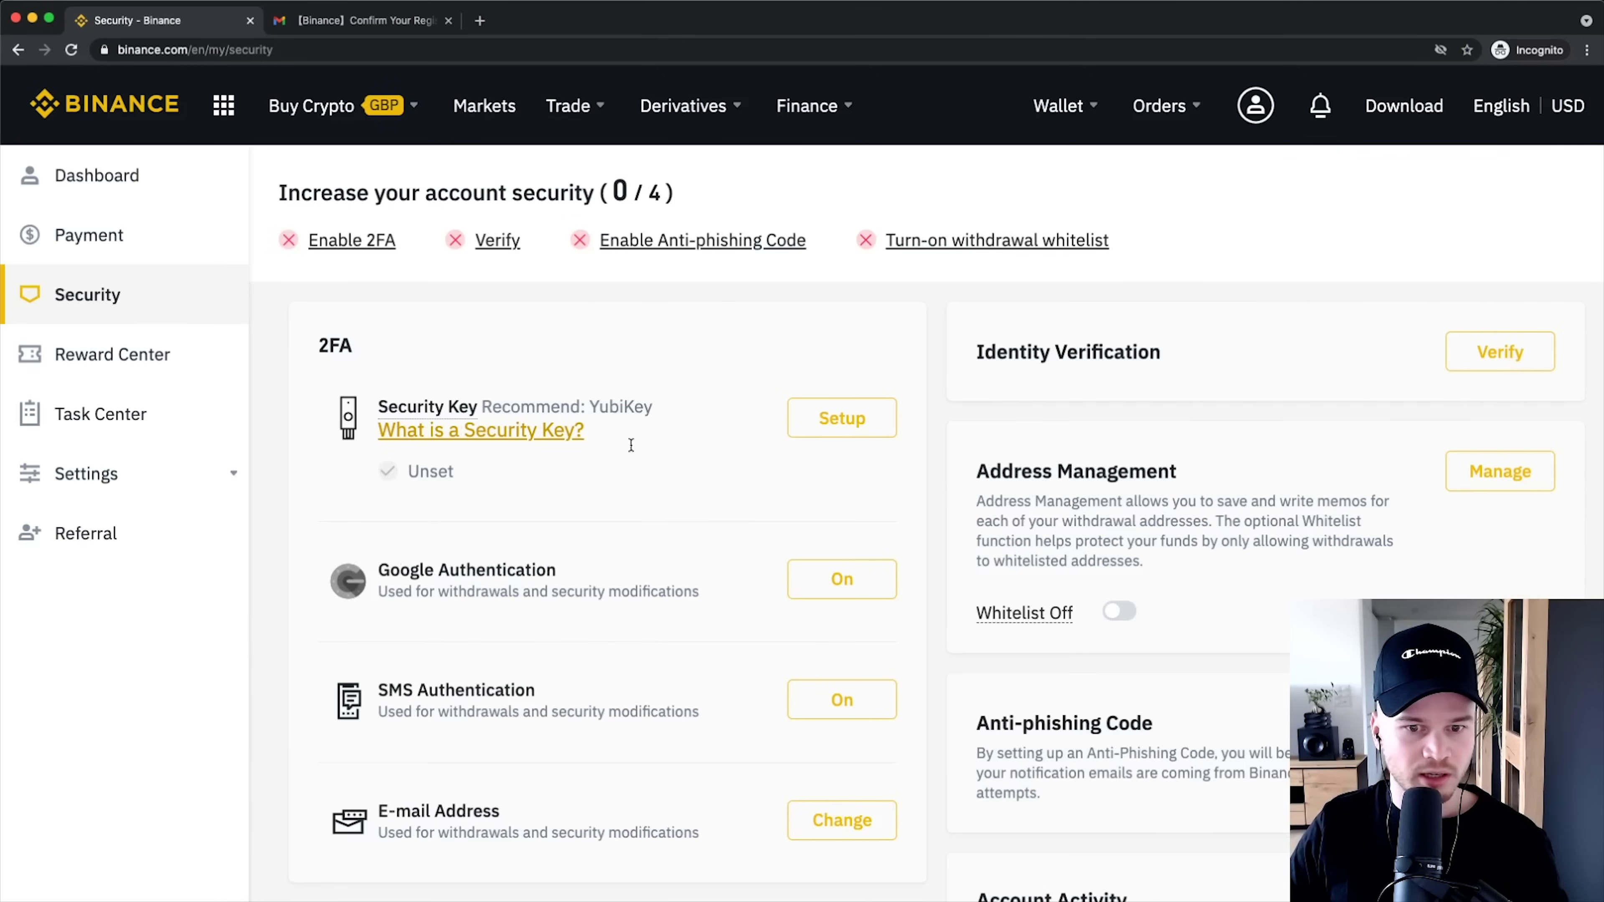
pyautogui.moveTo(379, 568); pyautogui.dragTo(798, 544)
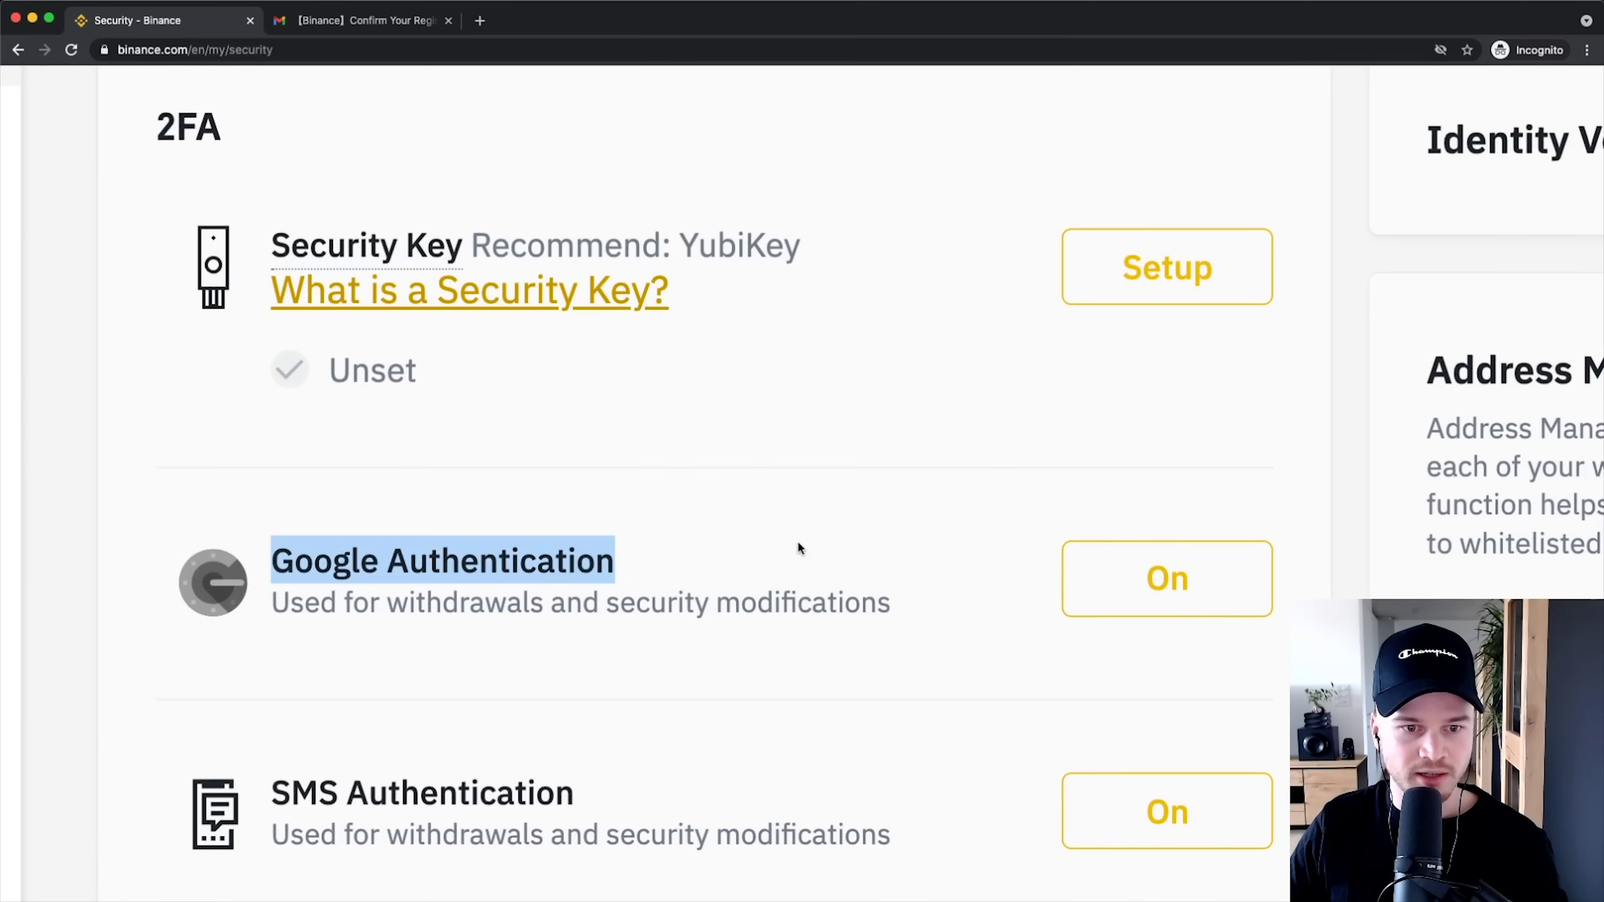
# - Turn on Google Authentication in the 2FA section, opening the Enable Google Authenticator wizard at Step 1
pyautogui.scroll(-1, 945, 530)
pyautogui.click(876, 548)
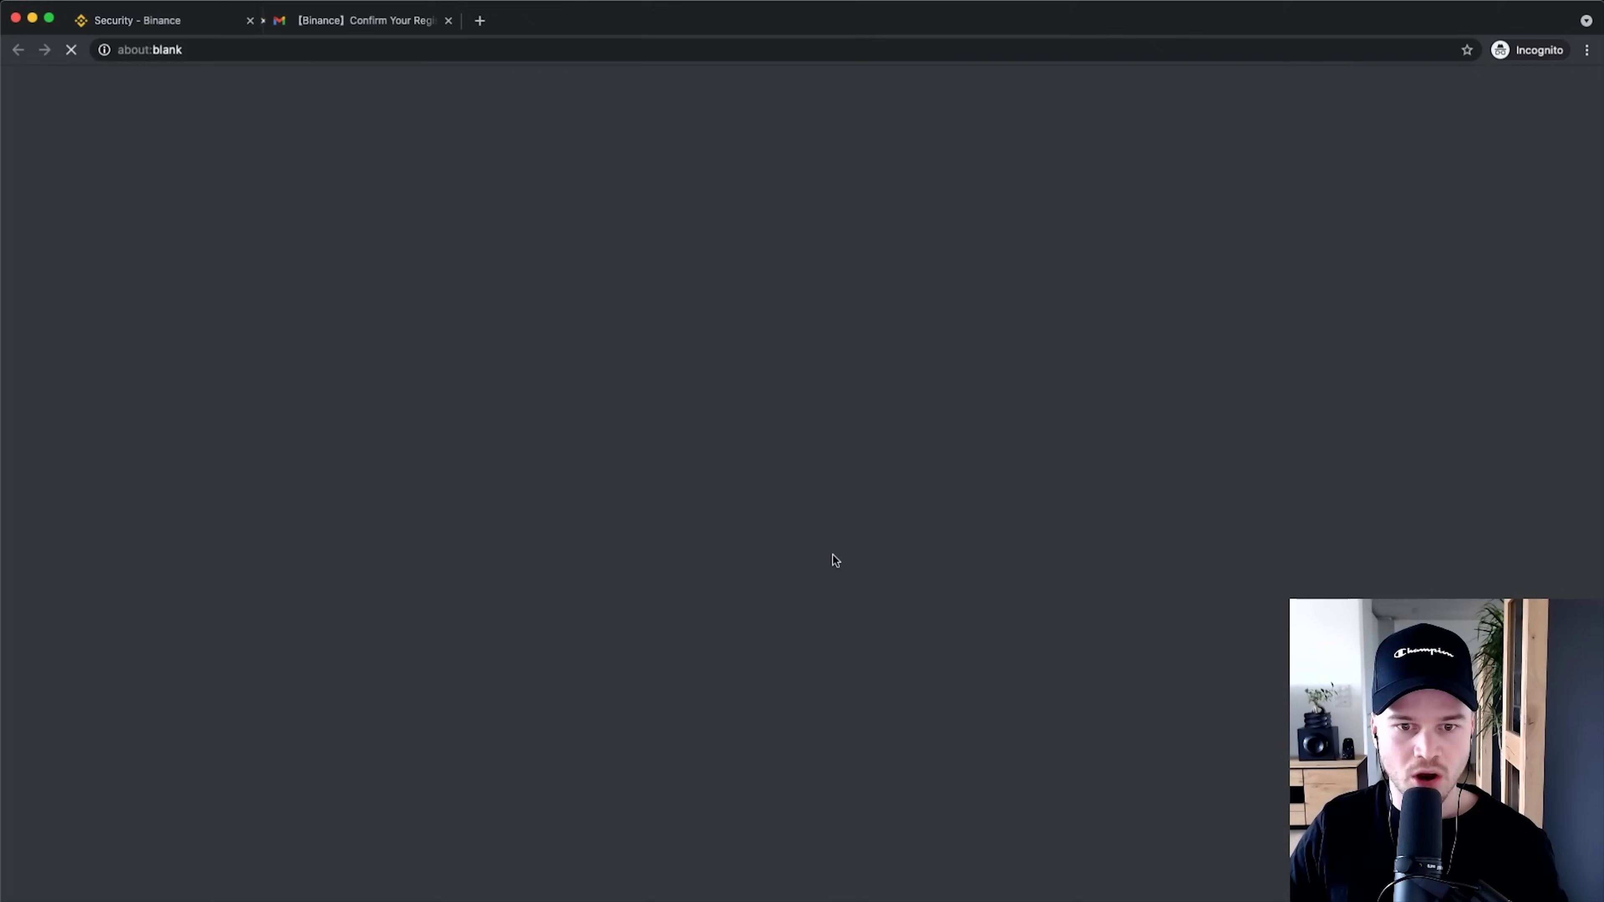
pyautogui.scroll(-1, 892, 338)
pyautogui.moveTo(609, 182); pyautogui.dragTo(985, 182)
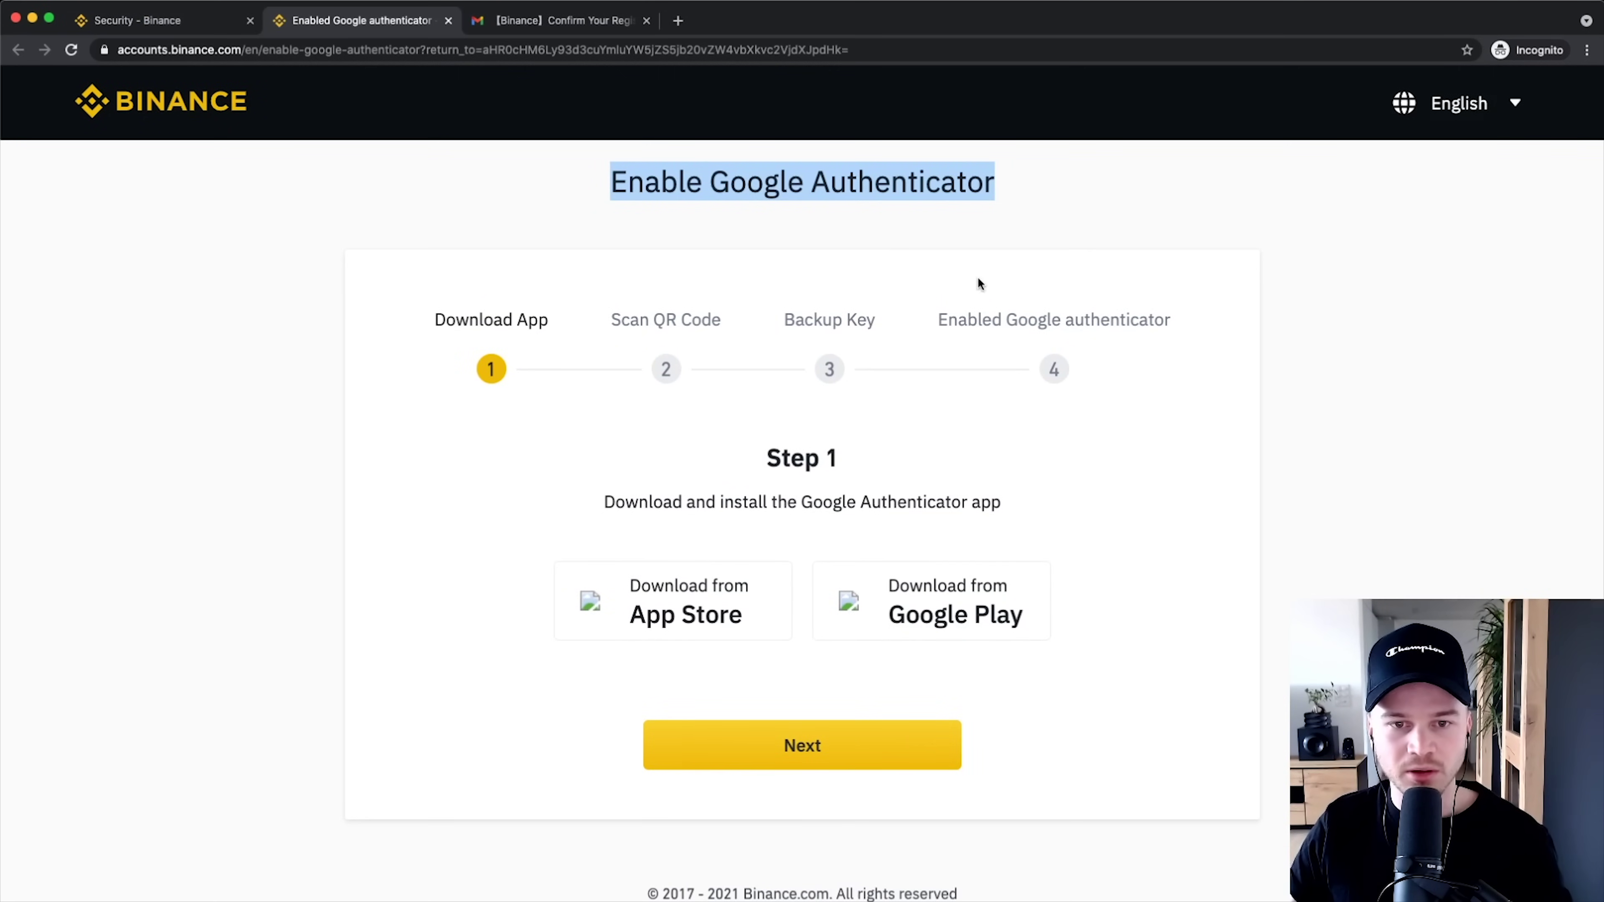
pyautogui.click(809, 225)
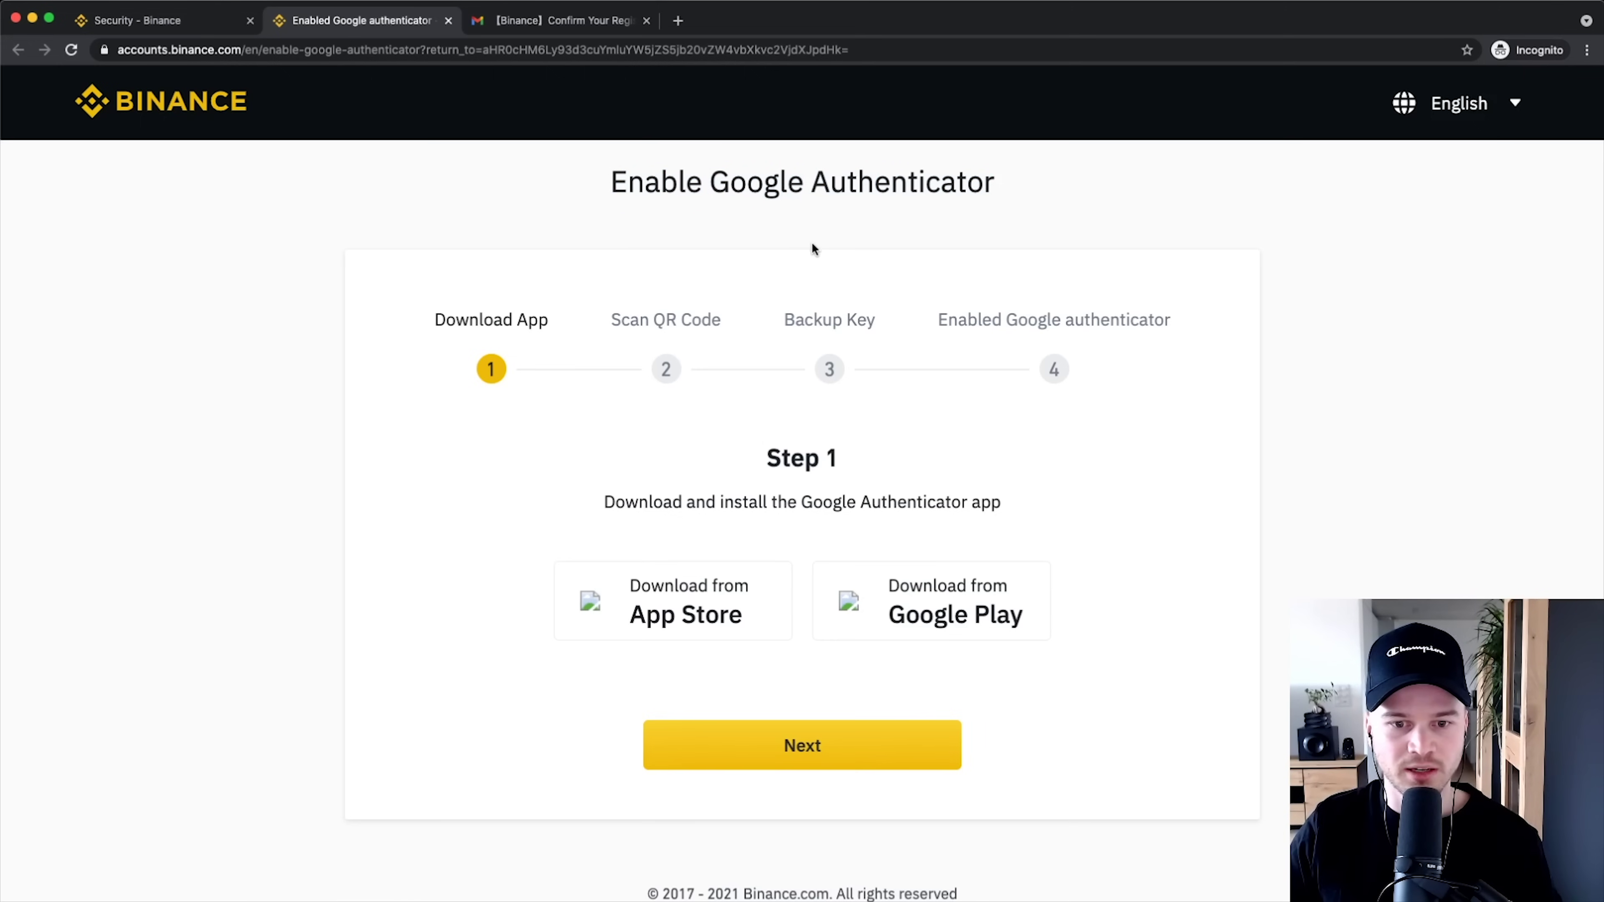
pyautogui.scroll(-1, 1165, 418)
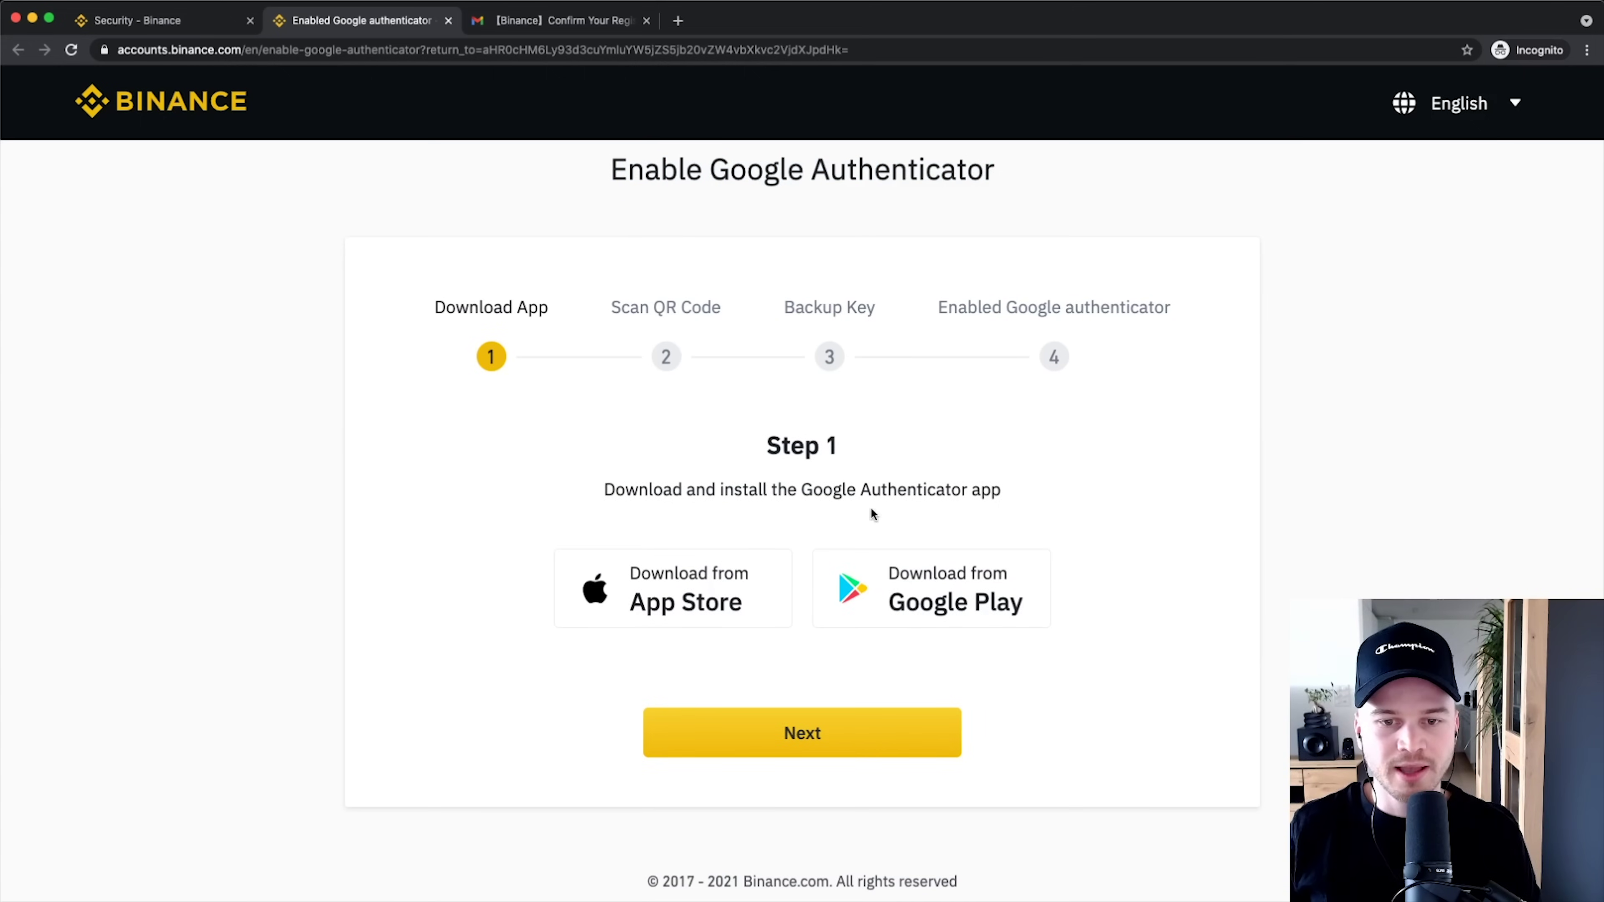
pyautogui.scroll(5, 870, 507)
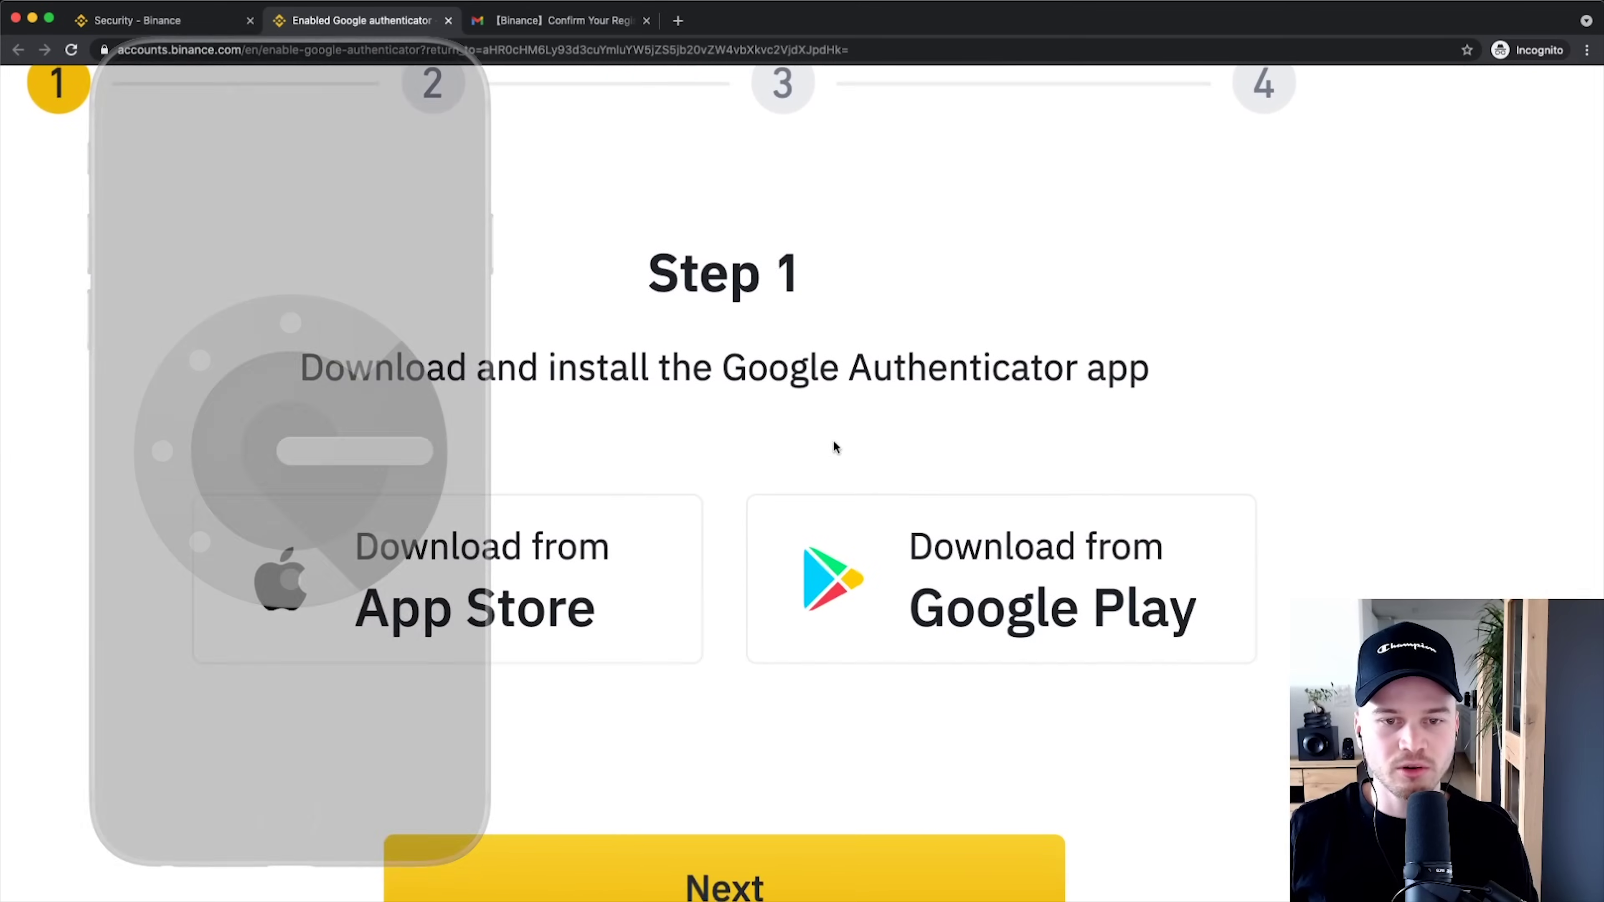
pyautogui.moveTo(716, 359); pyautogui.dragTo(1077, 366)
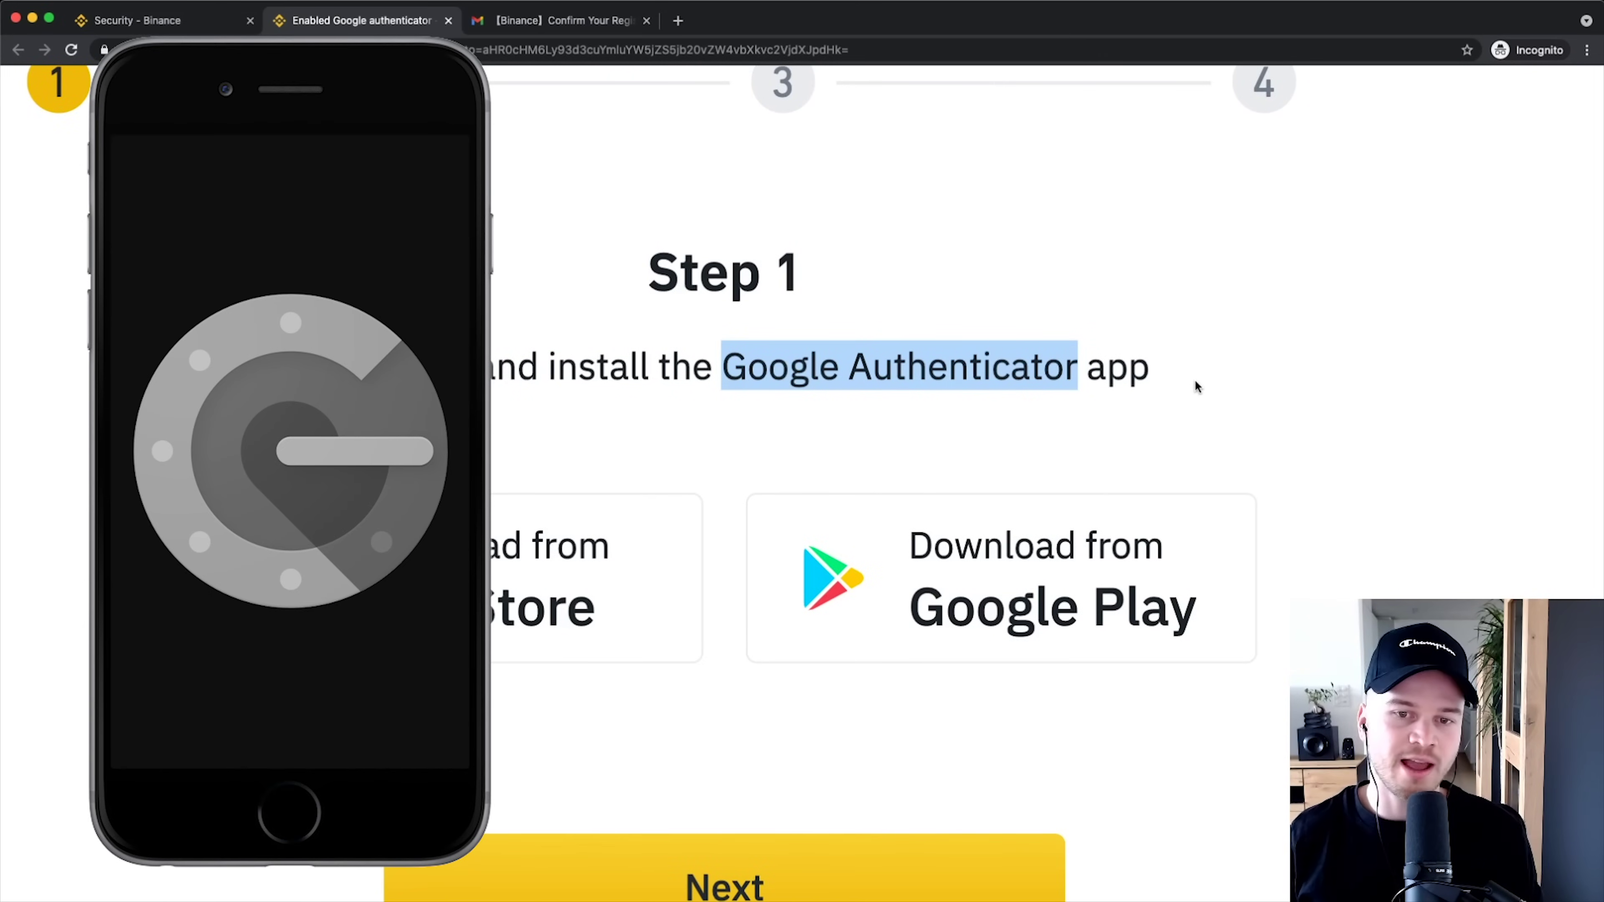
pyautogui.scroll(-5, 1198, 379)
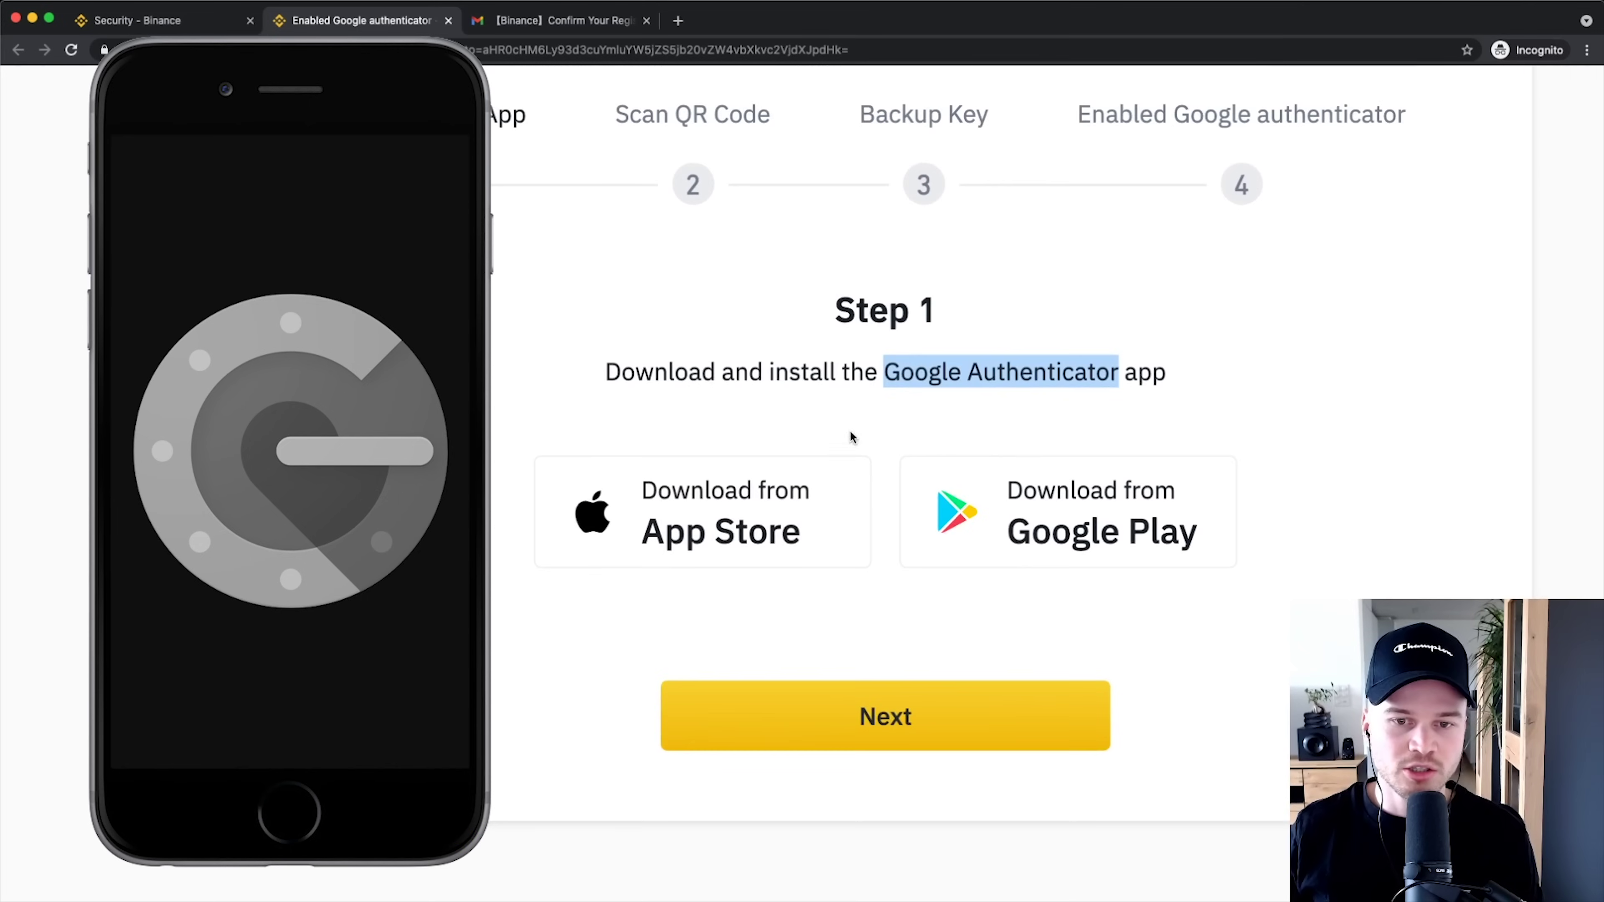
pyautogui.click(808, 439)
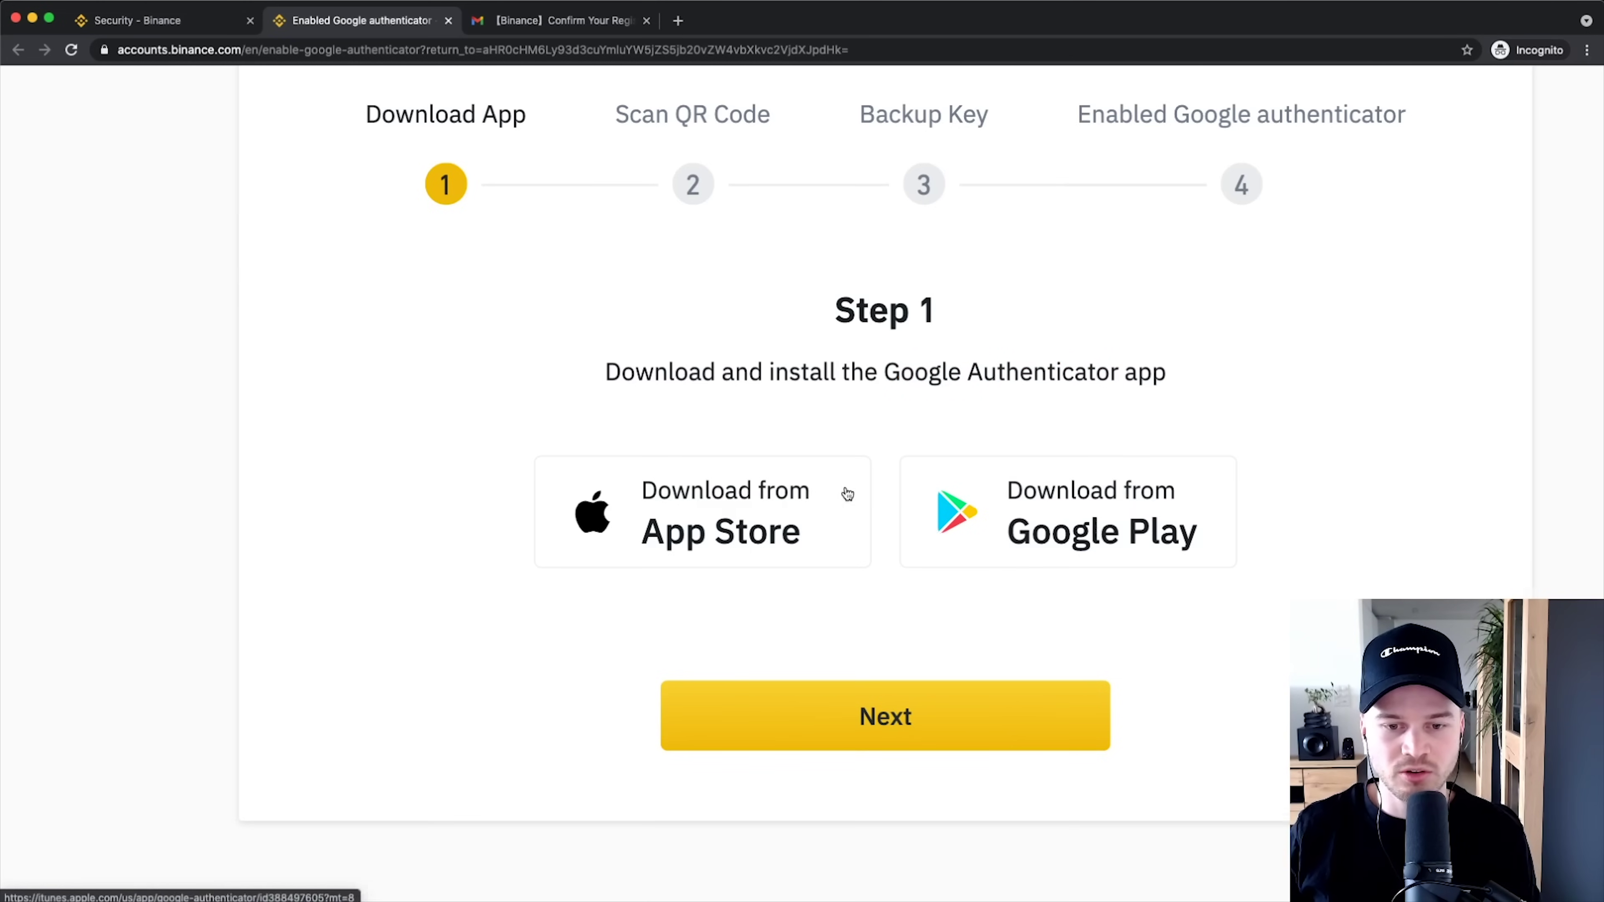
pyautogui.scroll(-3, 890, 711)
# - Advance the authenticator setup past the QR code to Step 3, Backup Key
pyautogui.click(890, 711)
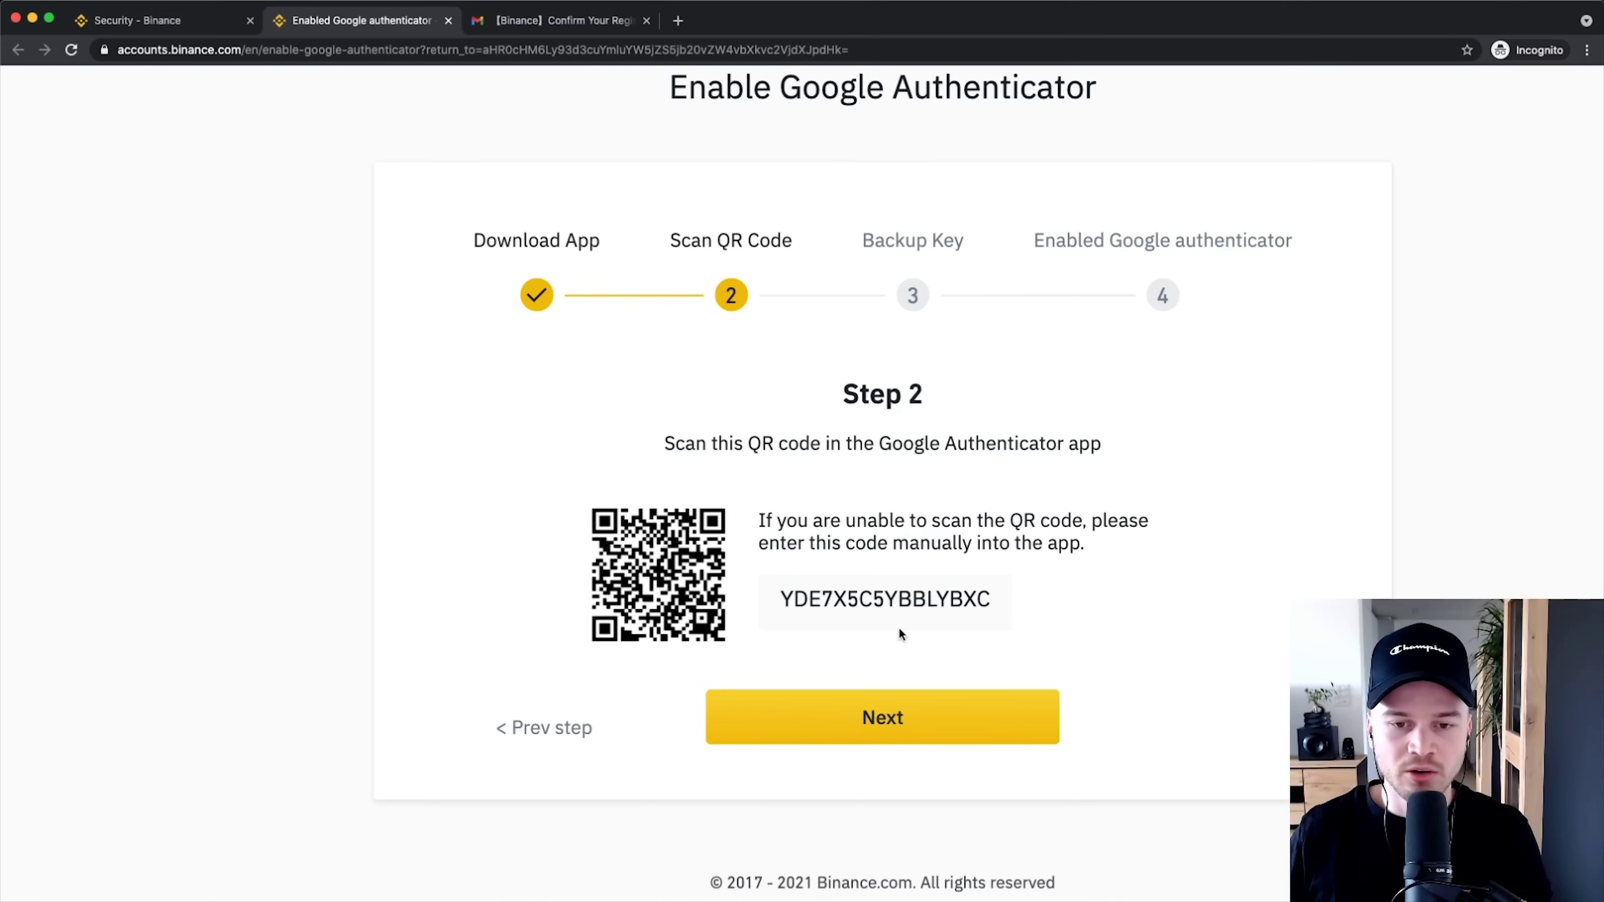
pyautogui.click(882, 718)
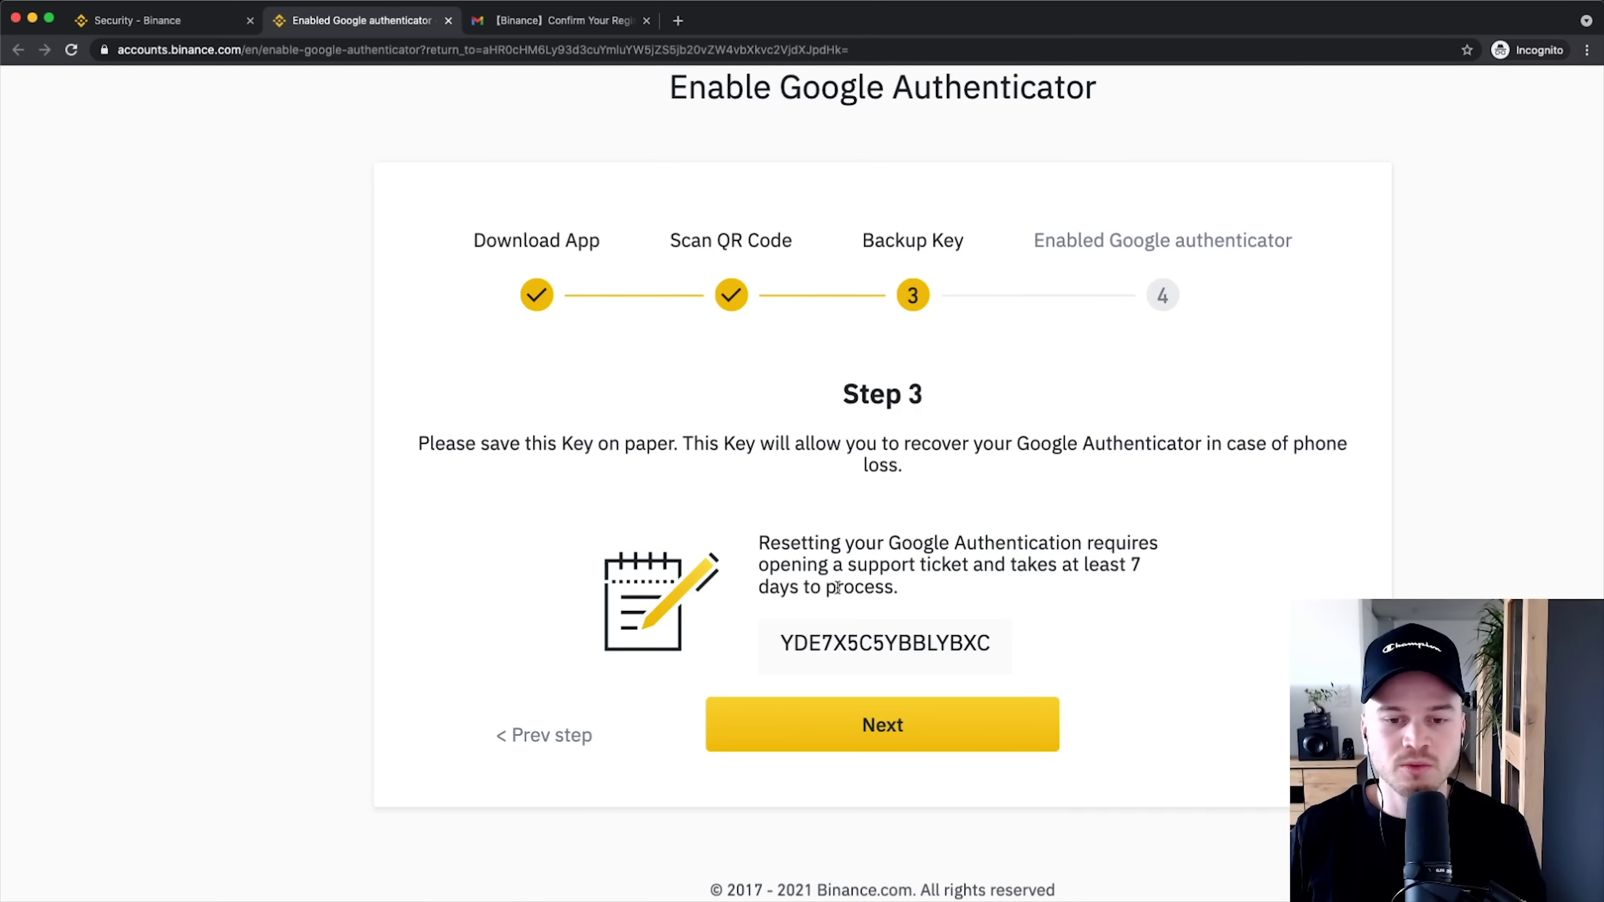
pyautogui.scroll(5, 834, 713)
pyautogui.hscroll(3, 815, 612)
pyautogui.scroll(-1, 816, 612)
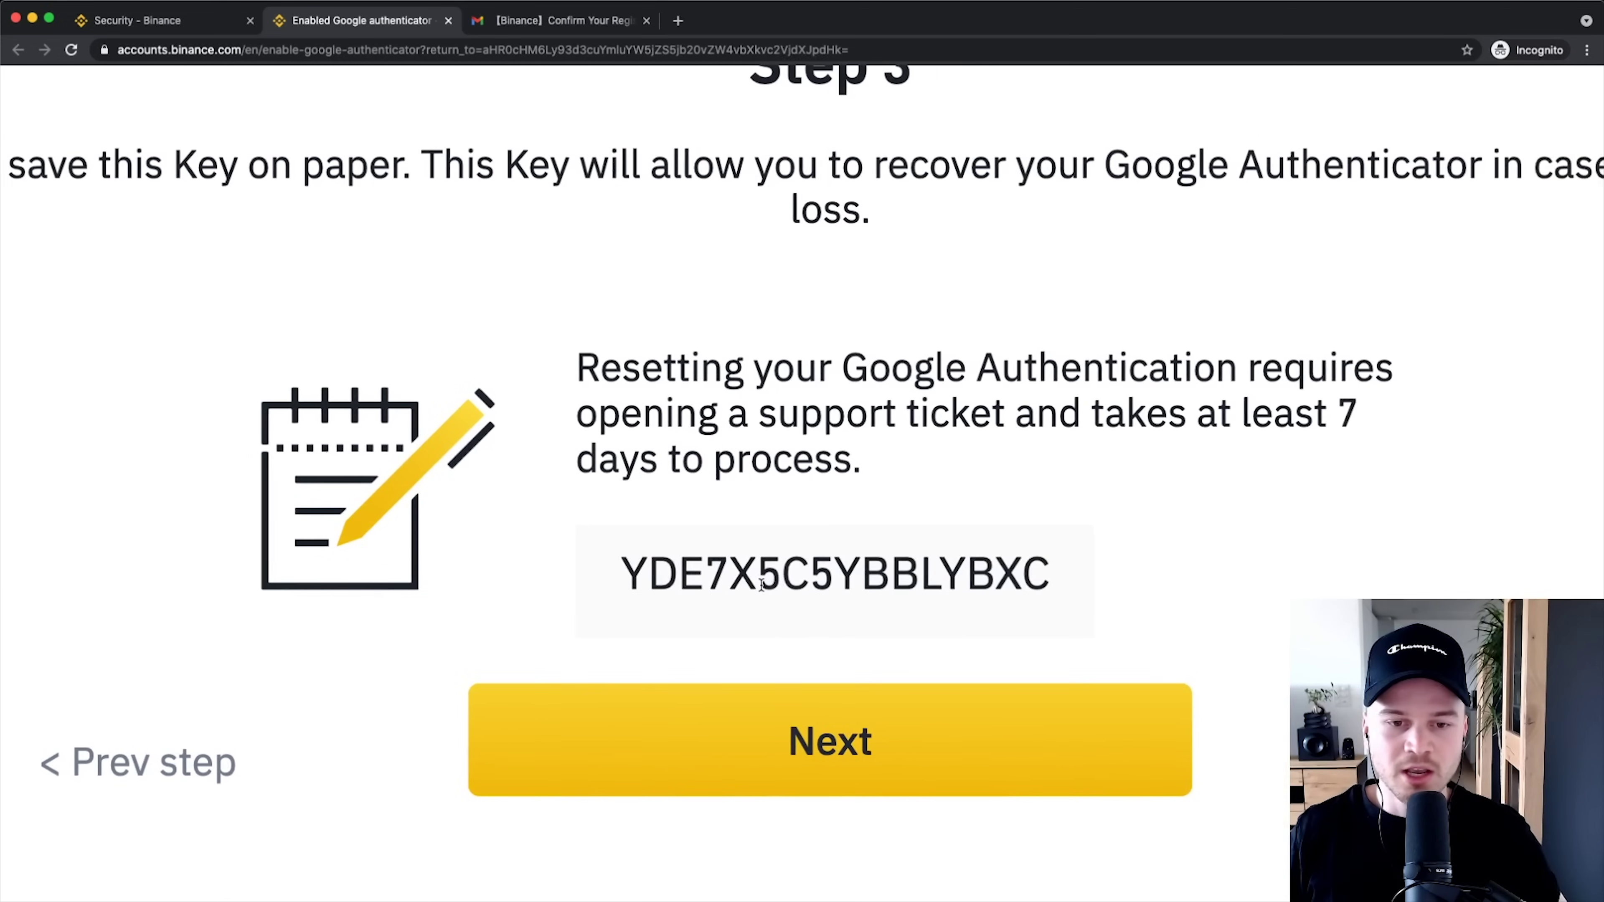
pyautogui.moveTo(626, 567); pyautogui.dragTo(1037, 550)
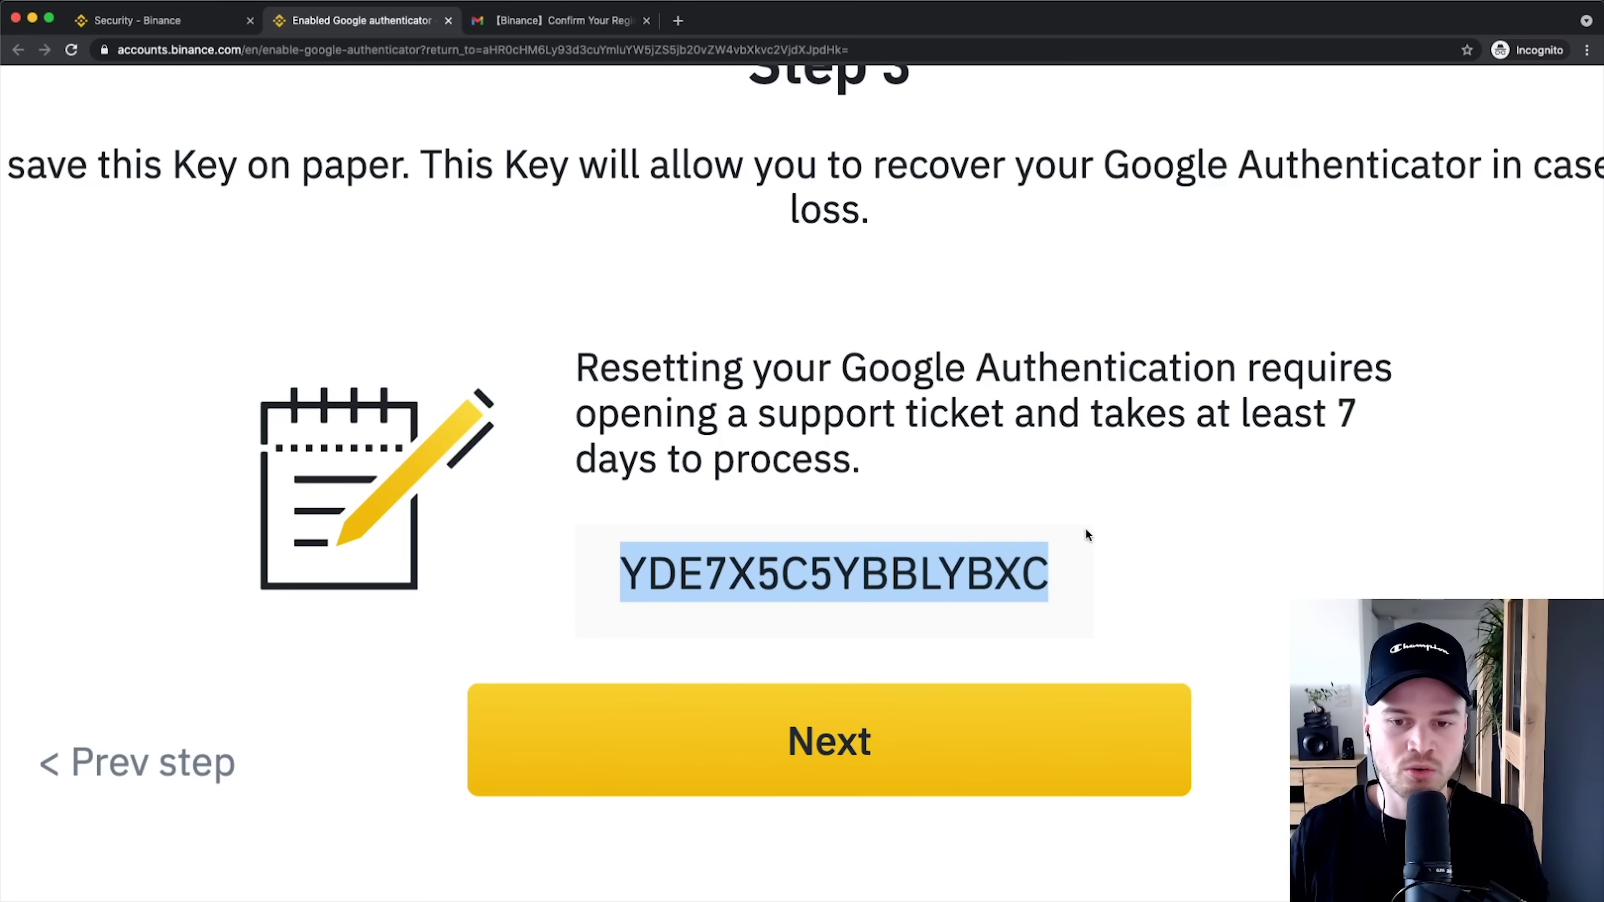
pyautogui.scroll(-3, 1101, 503)
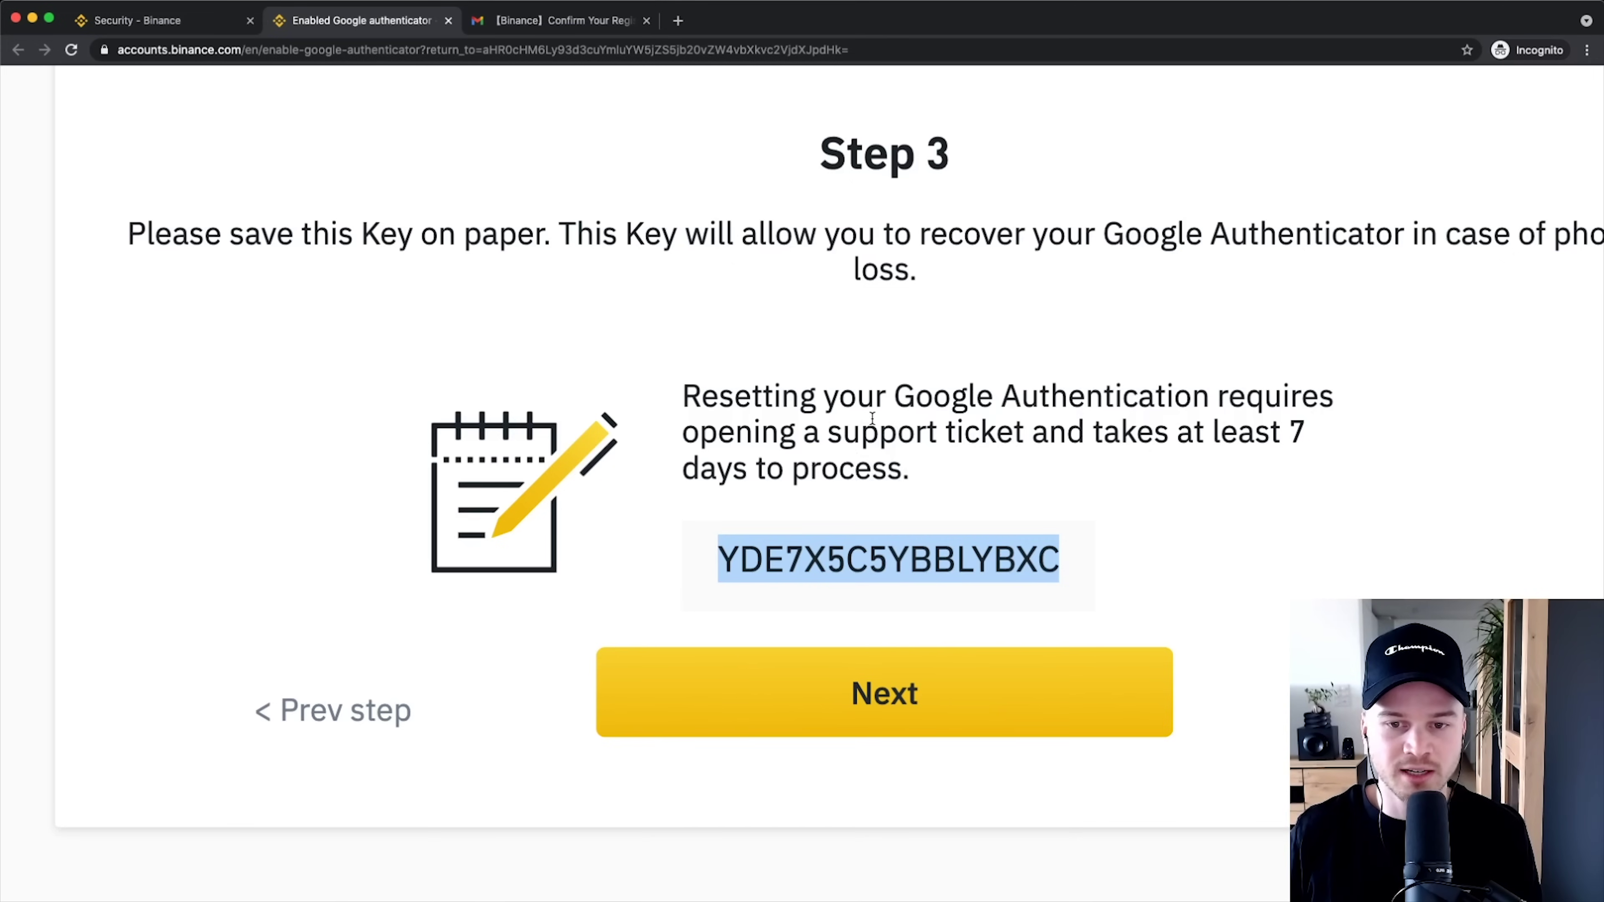
pyautogui.press('super+minus')
pyautogui.press('super+minus')
pyautogui.press('super+minus')
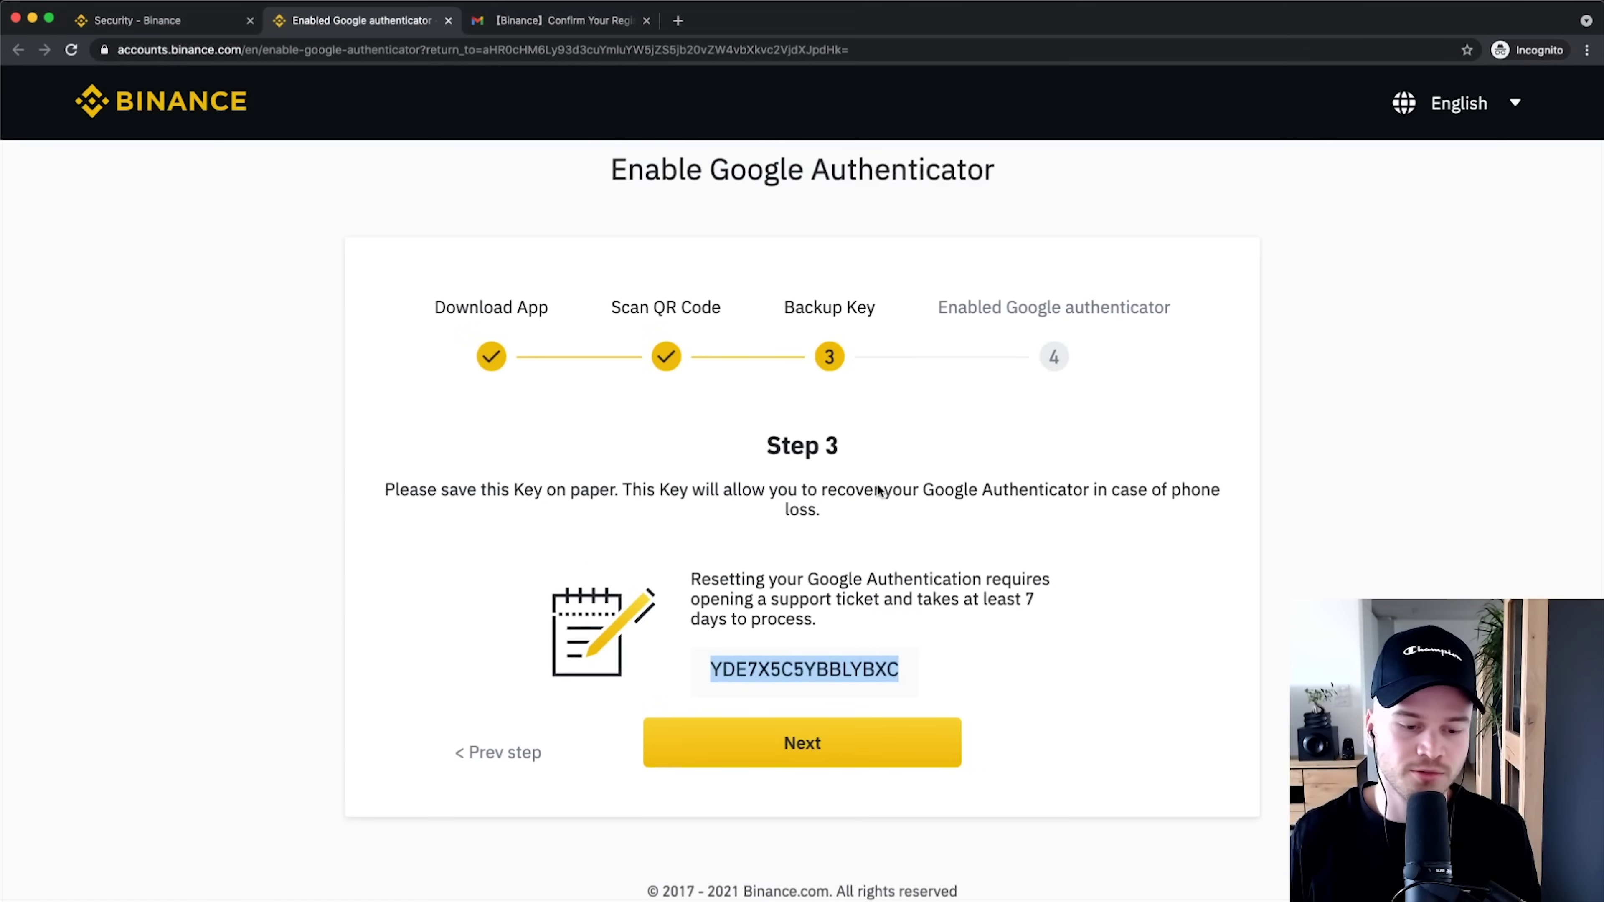
pyautogui.click(1014, 559)
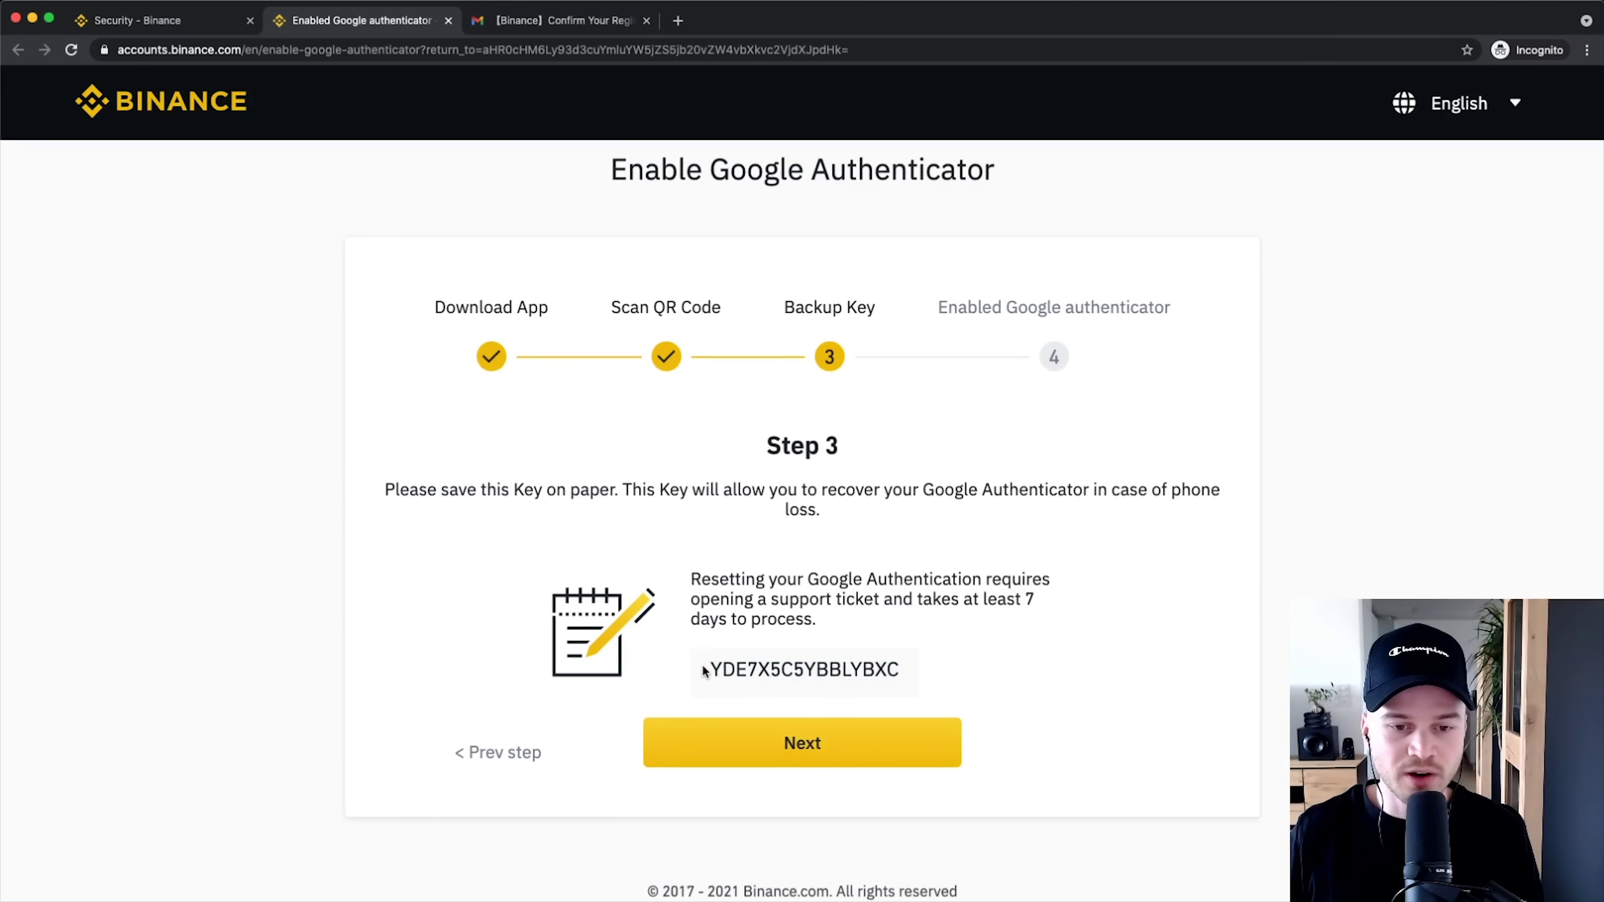
pyautogui.press('super+shift+4')
pyautogui.moveTo(683, 642); pyautogui.dragTo(941, 701)
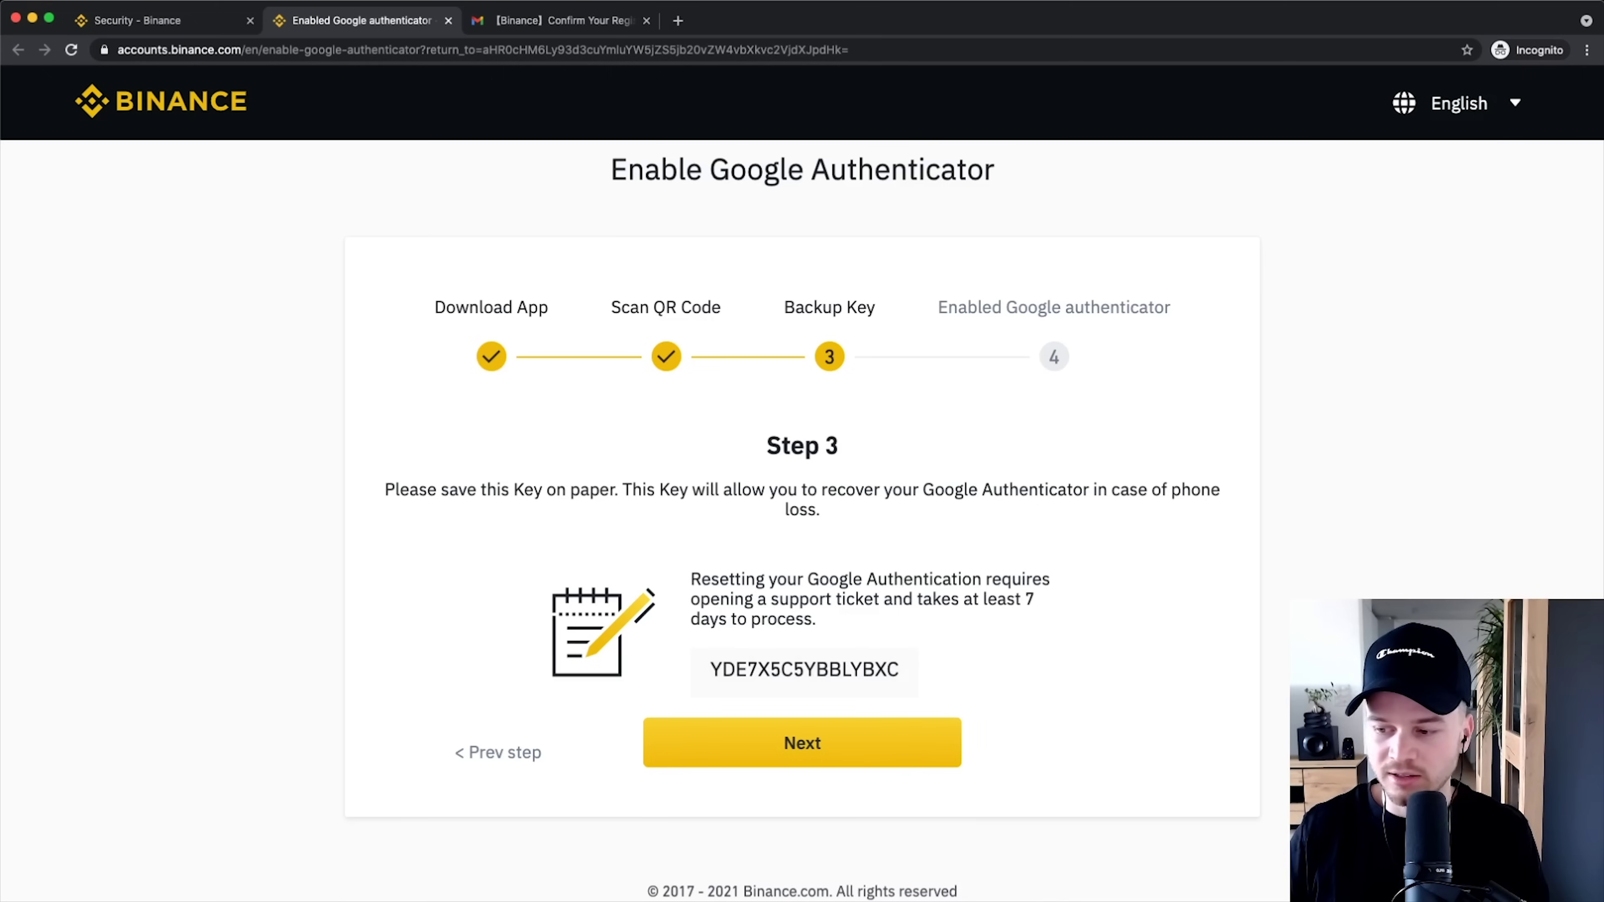
pyautogui.click(840, 741)
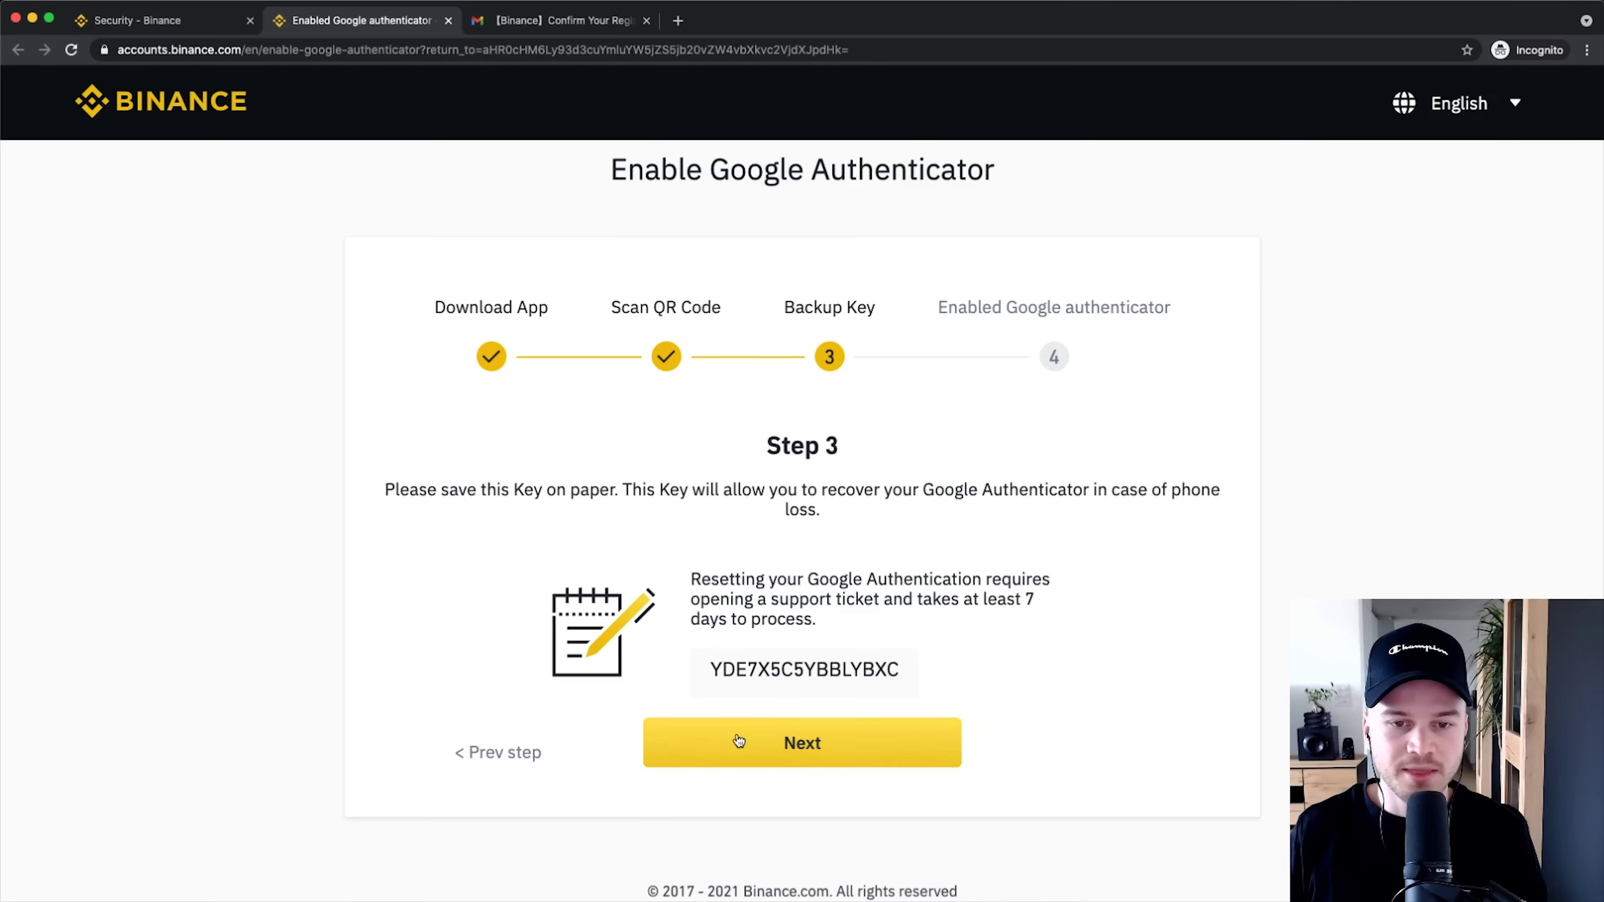
# - Advance to the final authenticator step and request an e-mail verification code
pyautogui.click(800, 745)
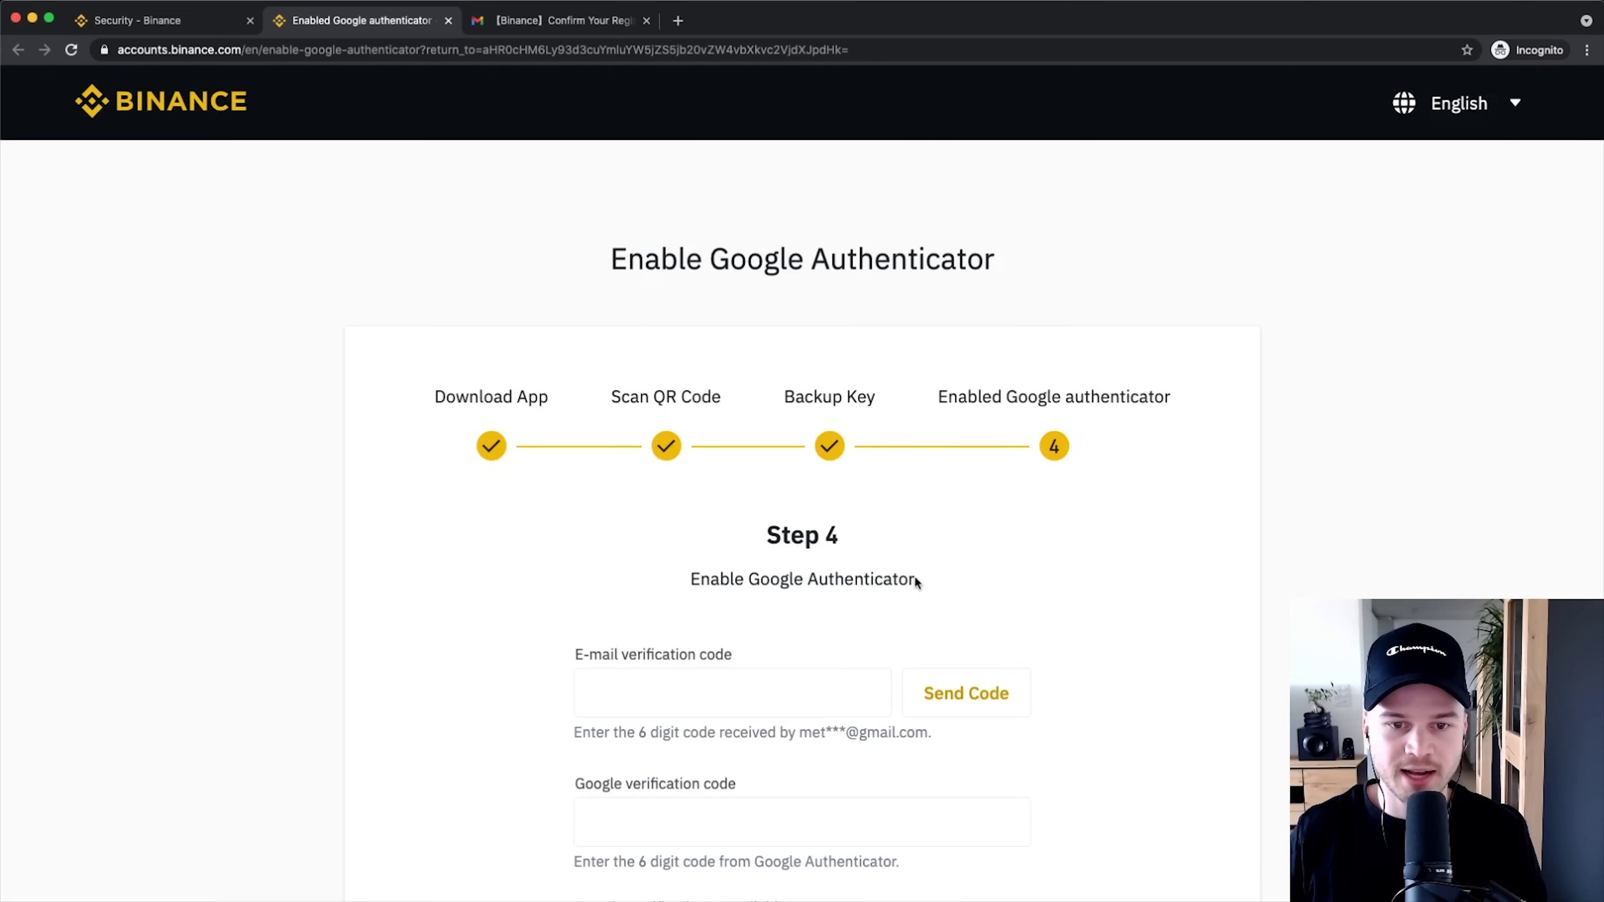
pyautogui.scroll(-5, 877, 541)
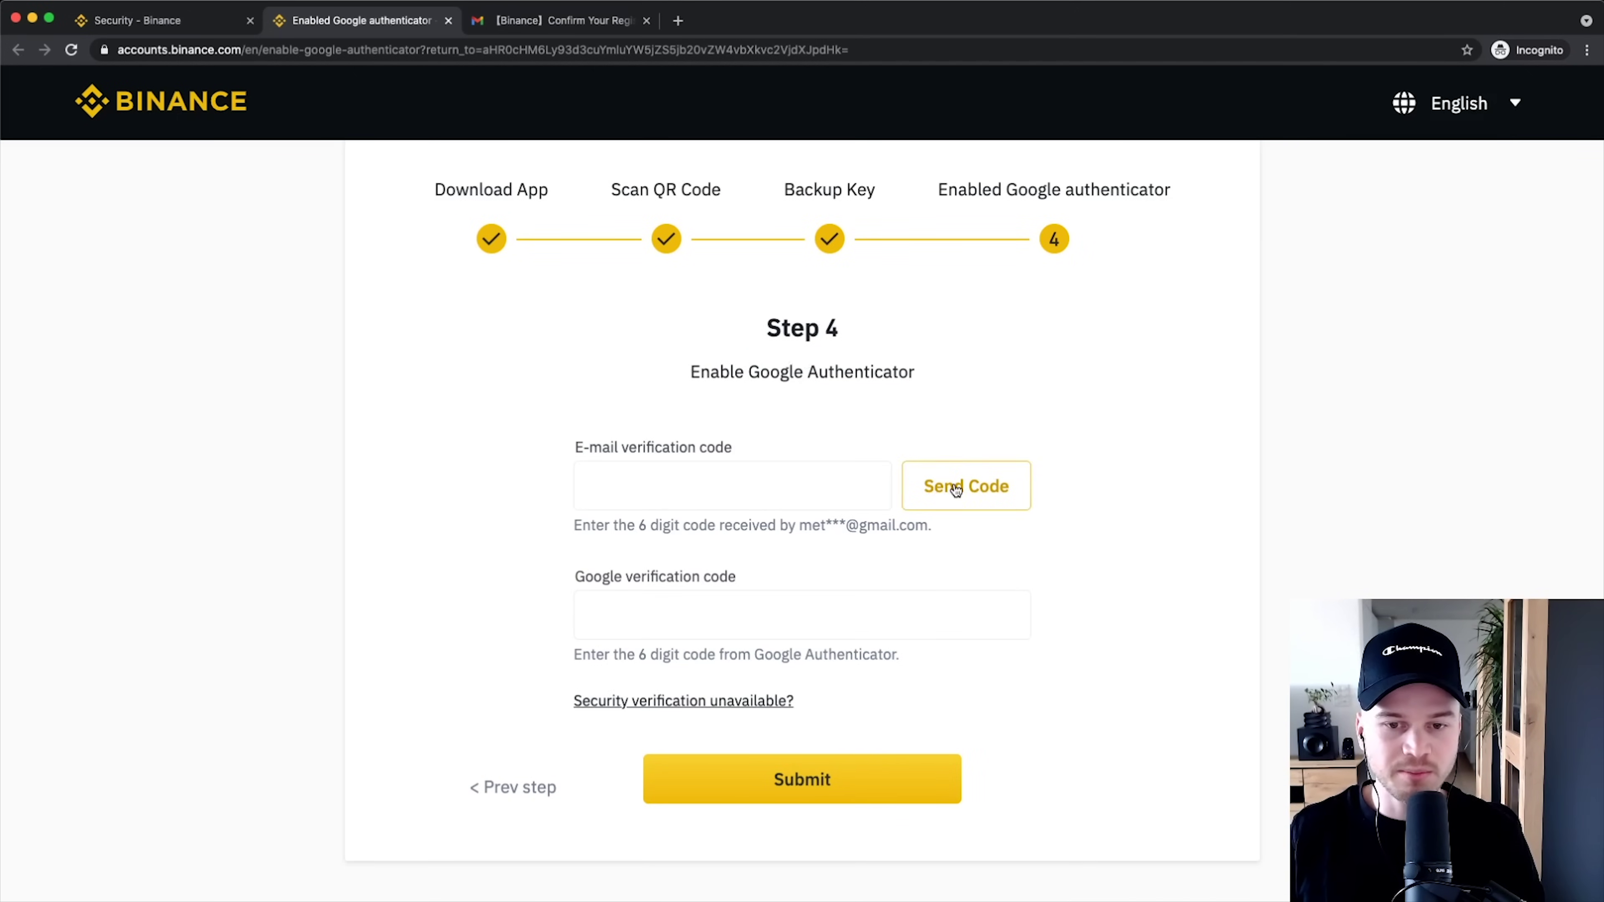
pyautogui.scroll(3, 956, 490)
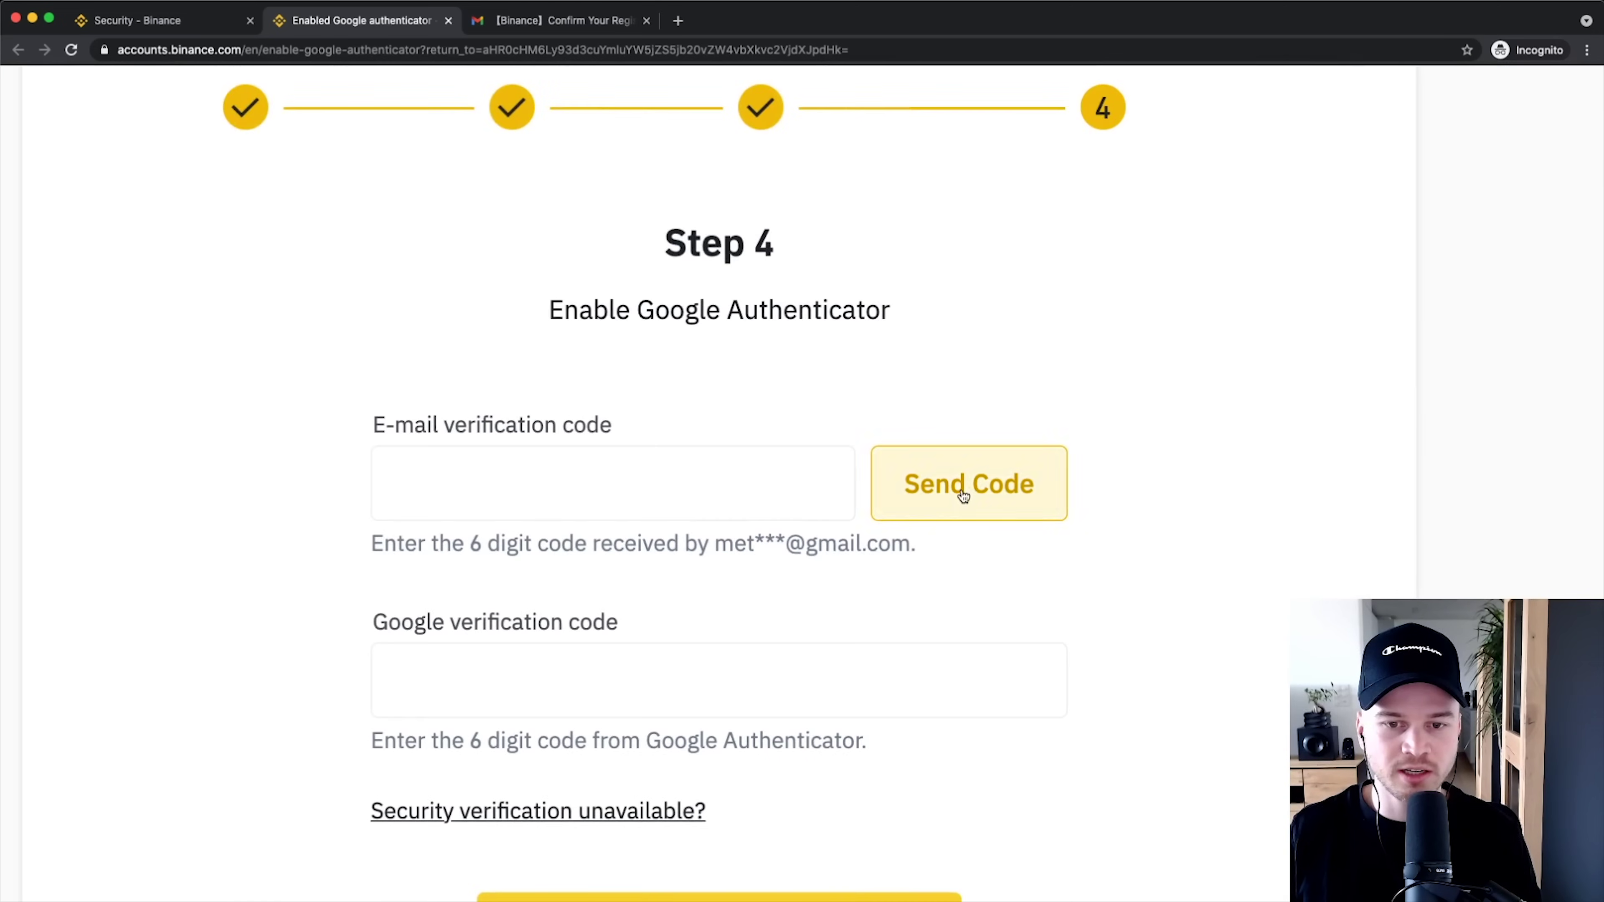
pyautogui.click(962, 495)
pyautogui.scroll(-3, 961, 489)
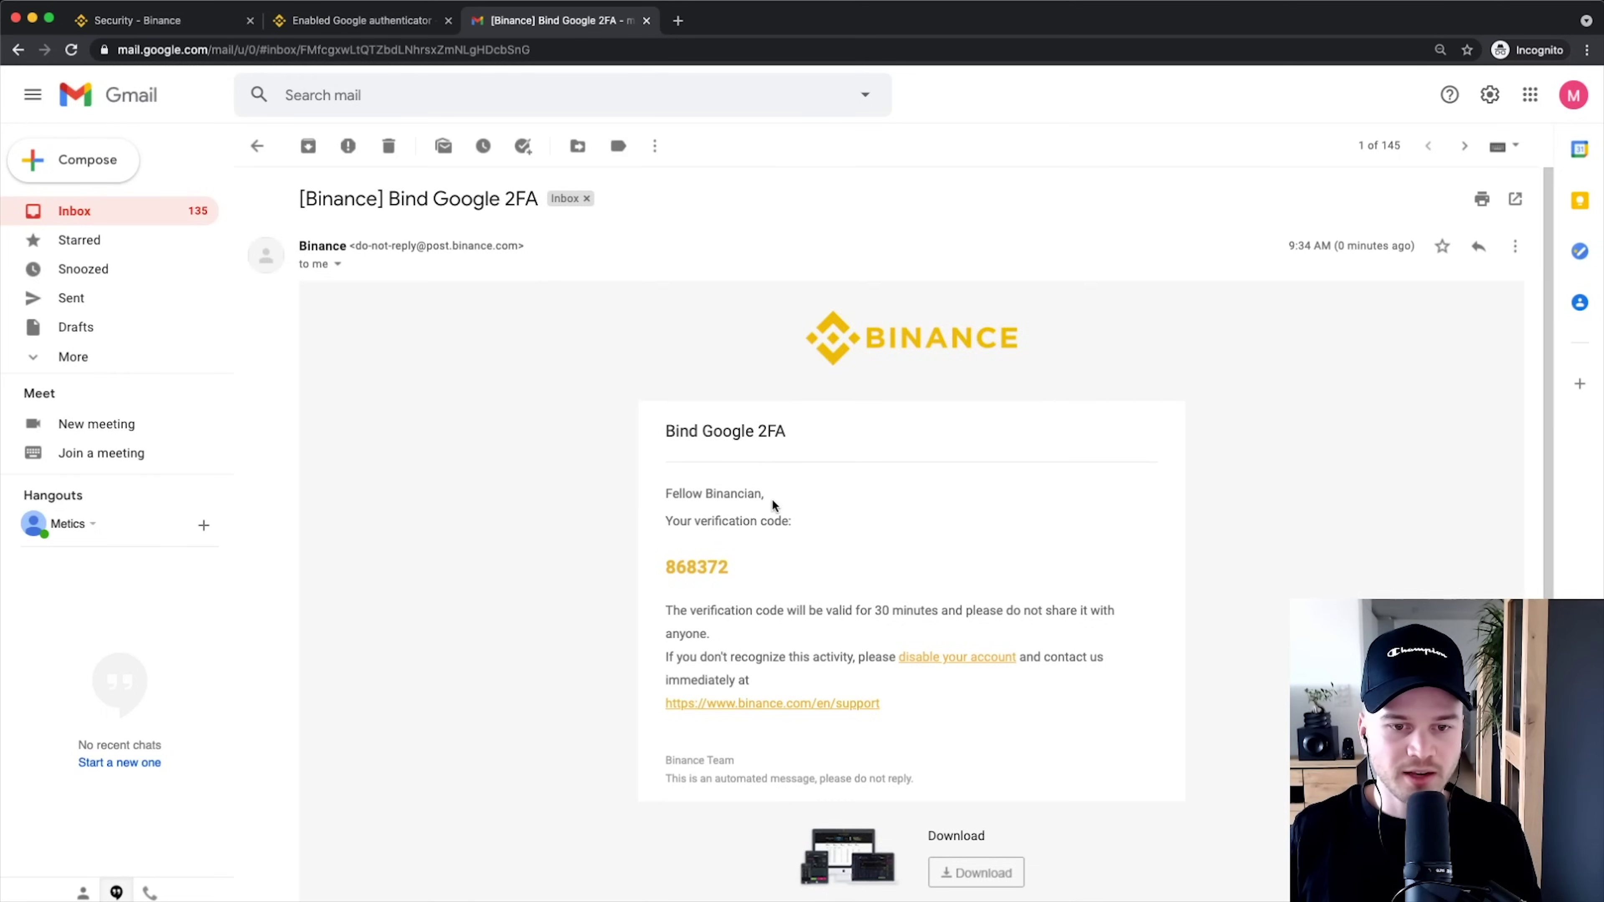
pyautogui.scroll(3, 769, 499)
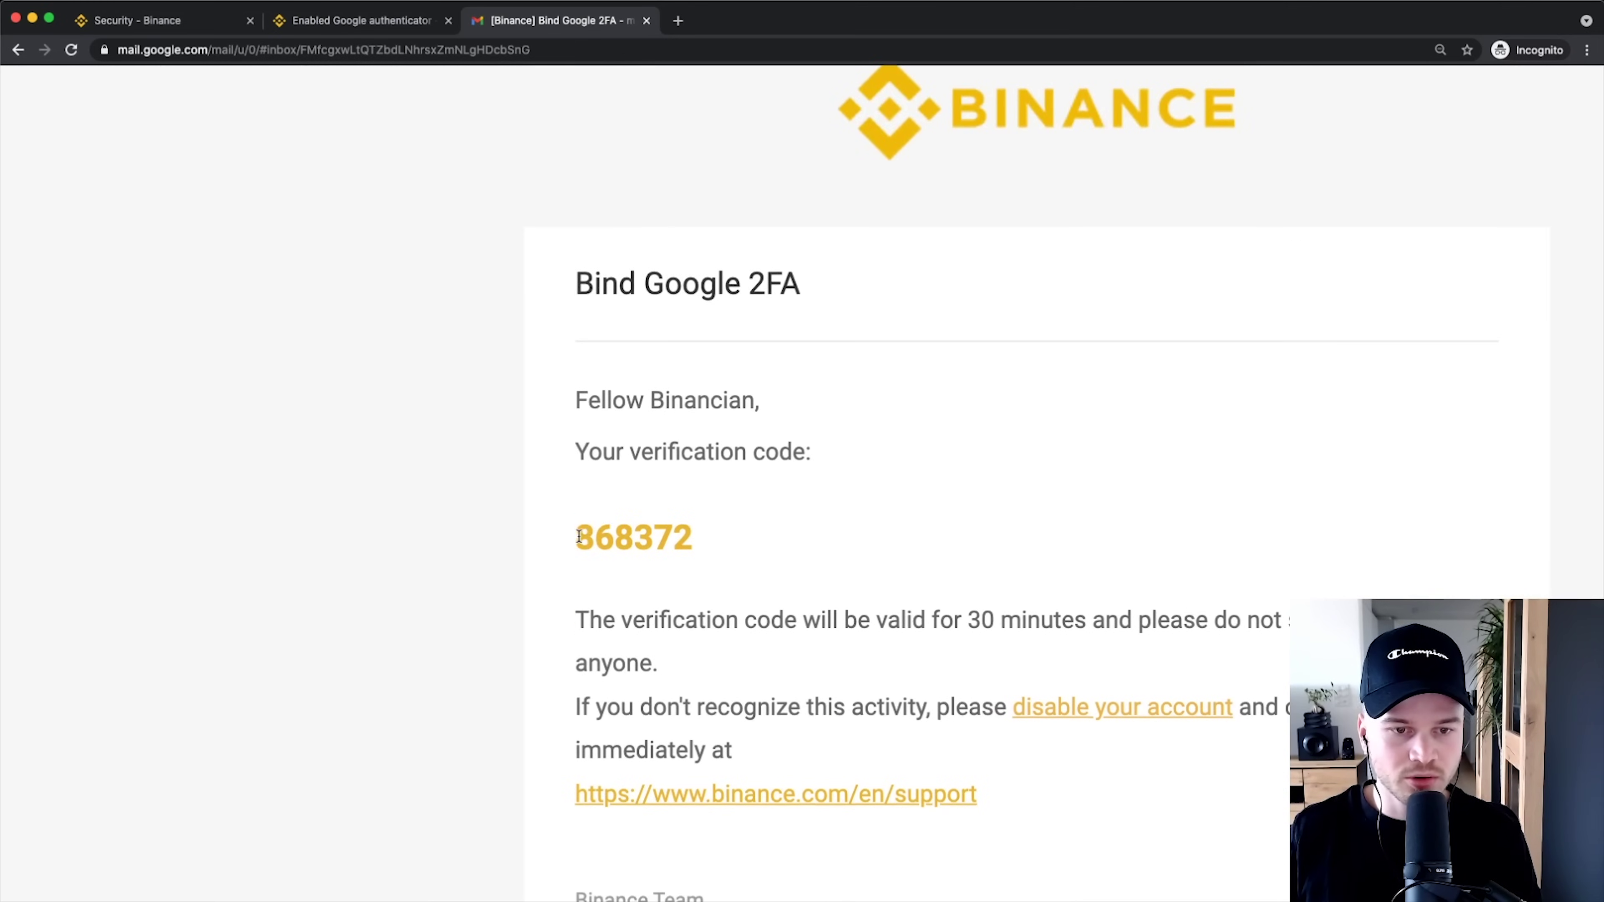
# - Copy the code from the Bind Google 2FA email and return to the authenticator tab
pyautogui.moveTo(578, 536); pyautogui.dragTo(732, 538)
pyautogui.rightClick(657, 536)
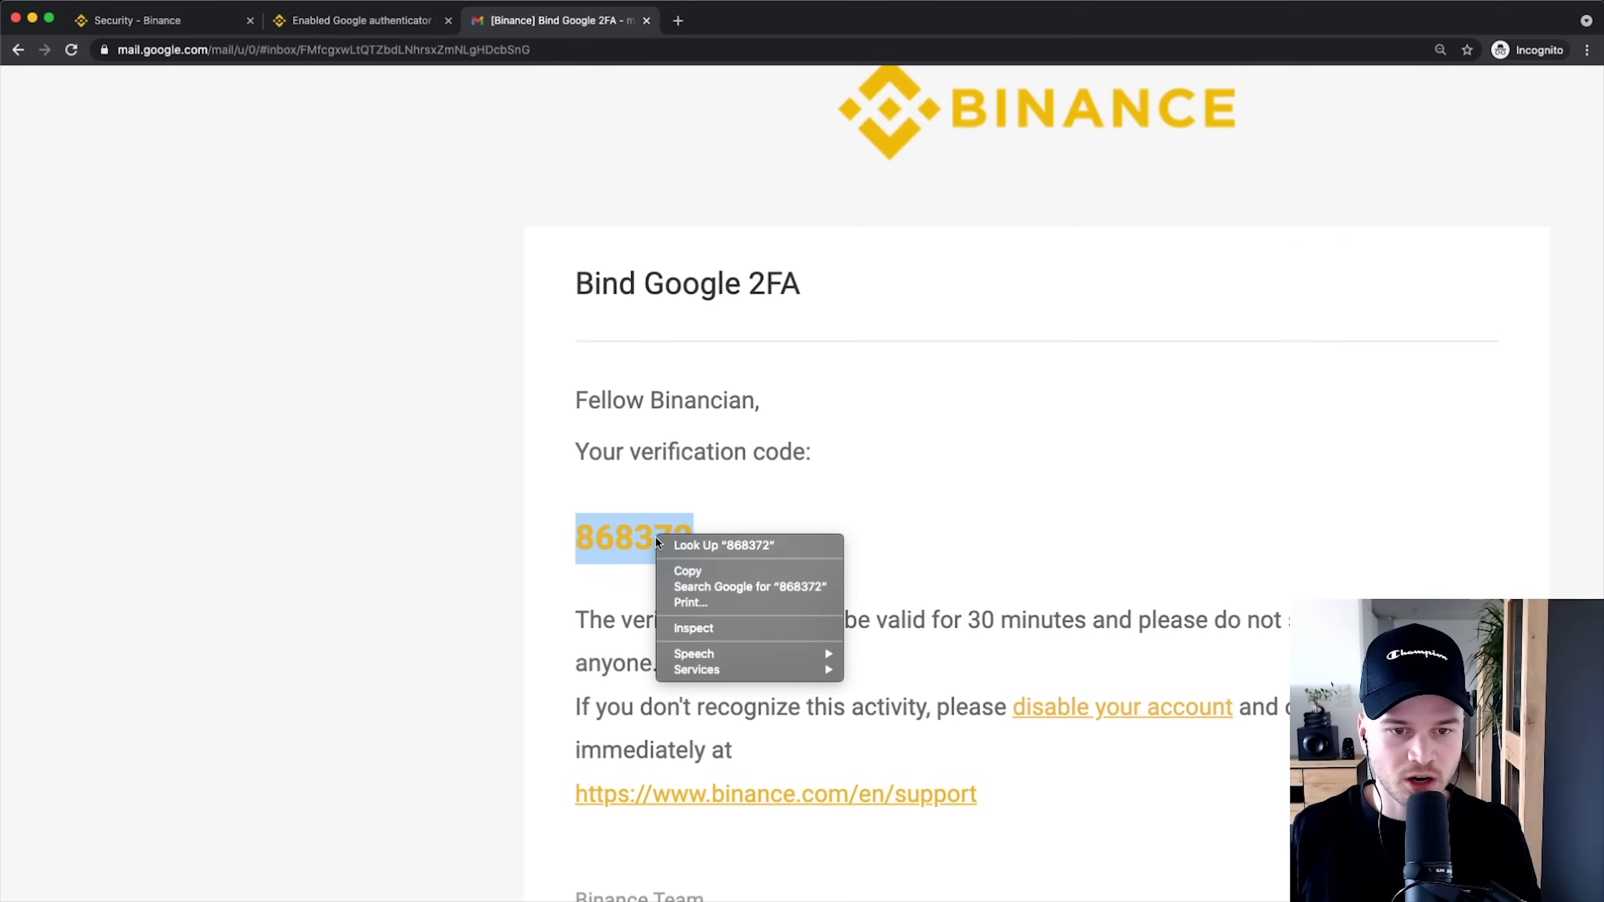
pyautogui.click(694, 571)
pyautogui.click(362, 20)
# - Paste the e-mail code, enter the current Google Authenticator code, and submit both
pyautogui.click(713, 489)
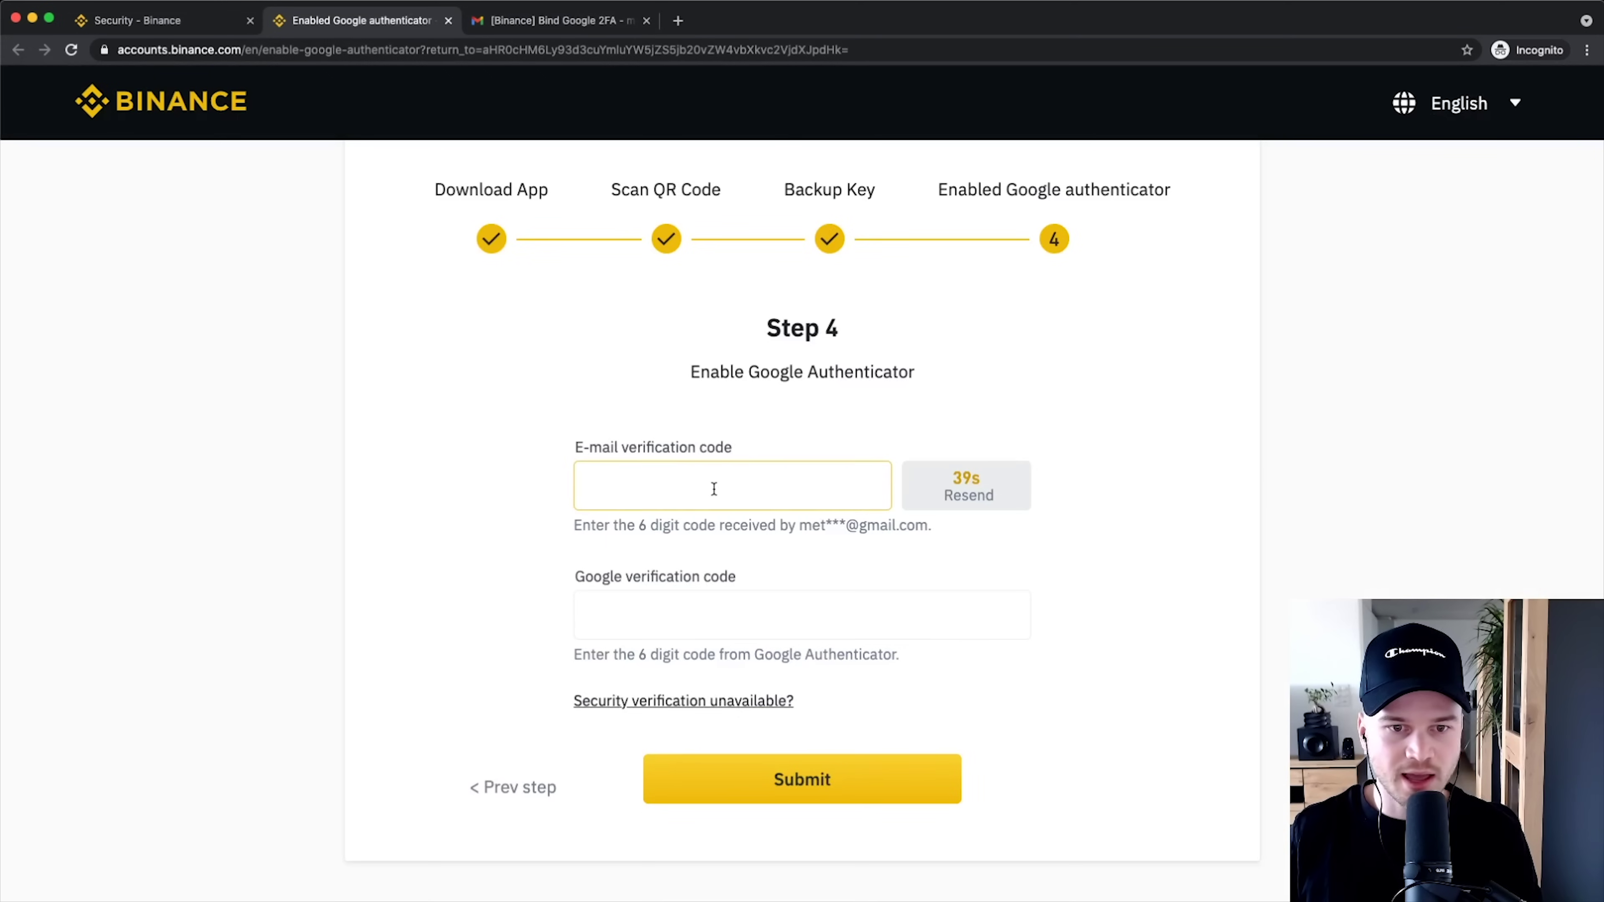
pyautogui.rightClick(714, 489)
pyautogui.click(766, 590)
pyautogui.click(727, 604)
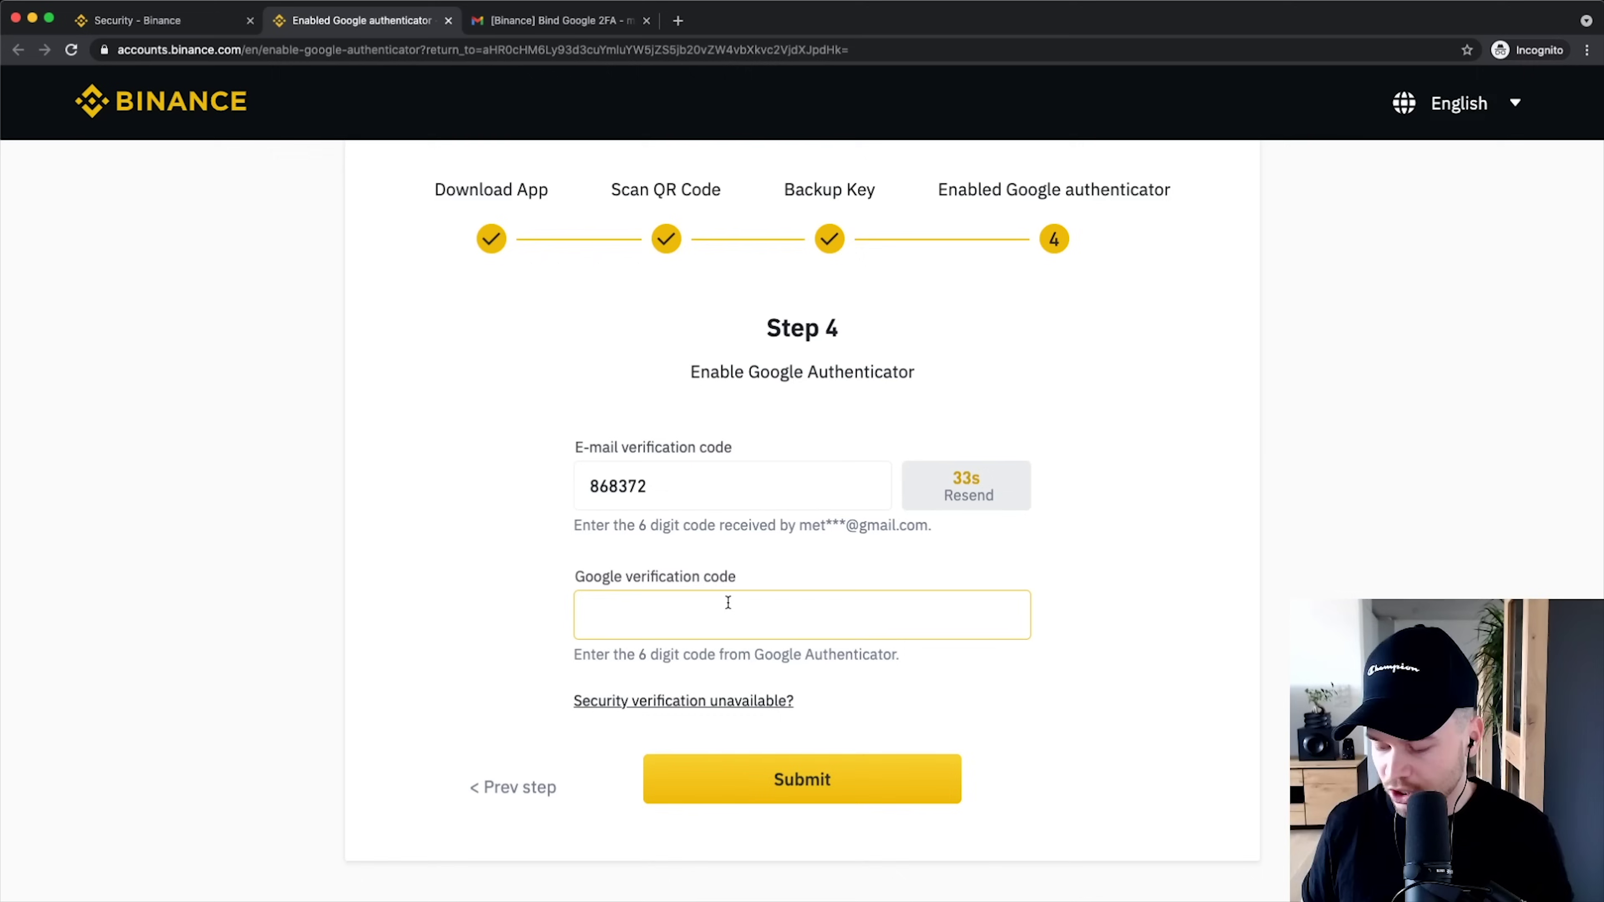
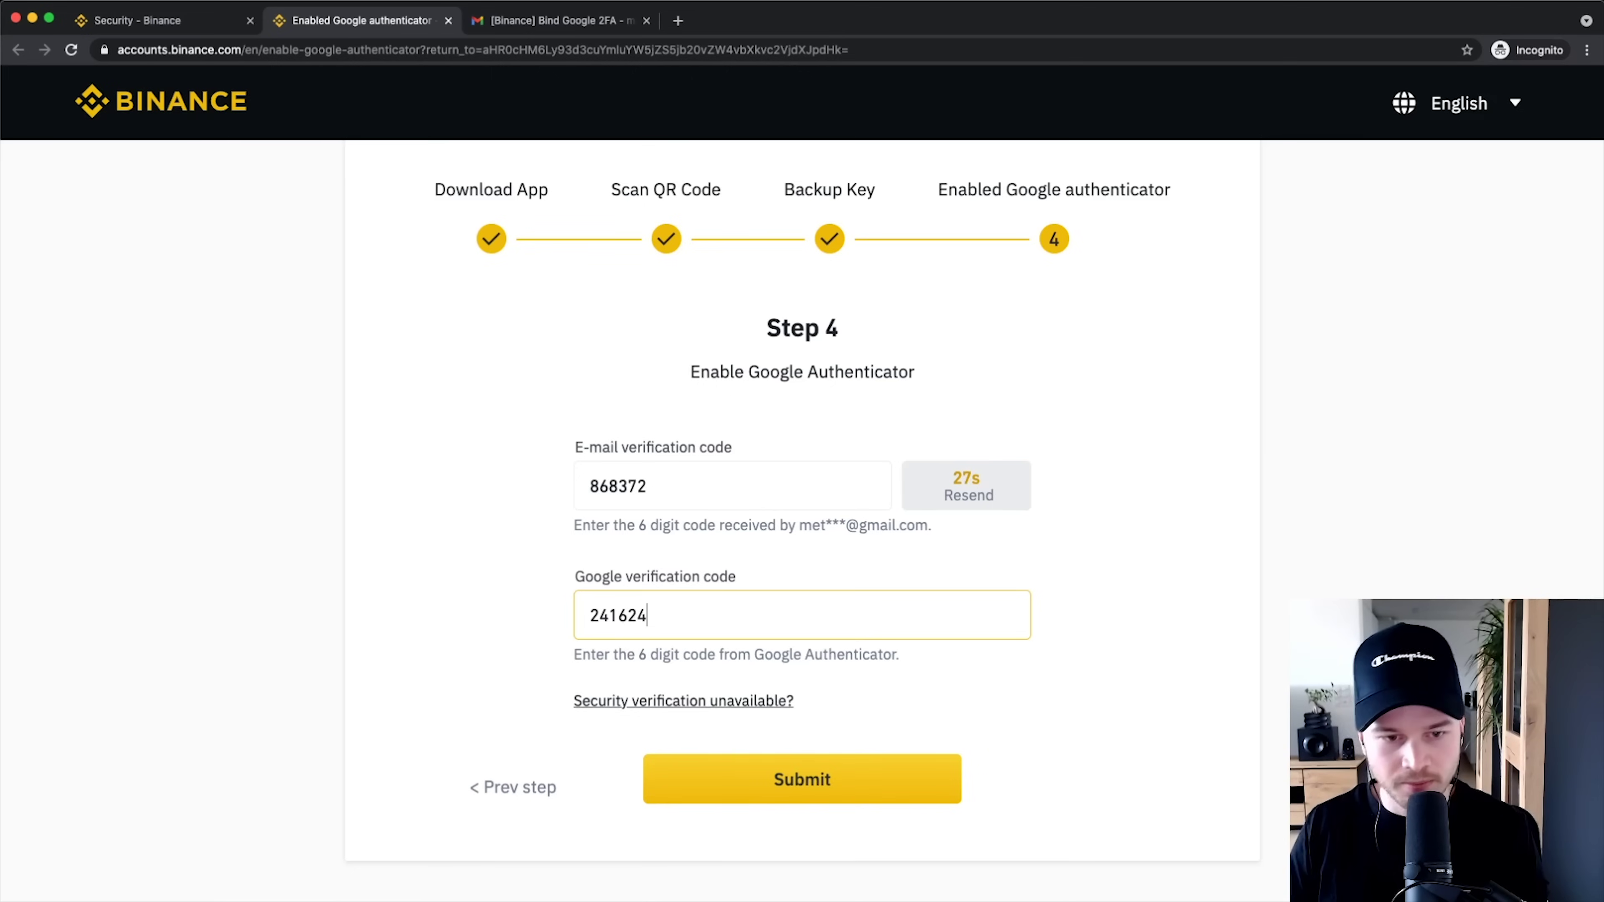
pyautogui.click(798, 787)
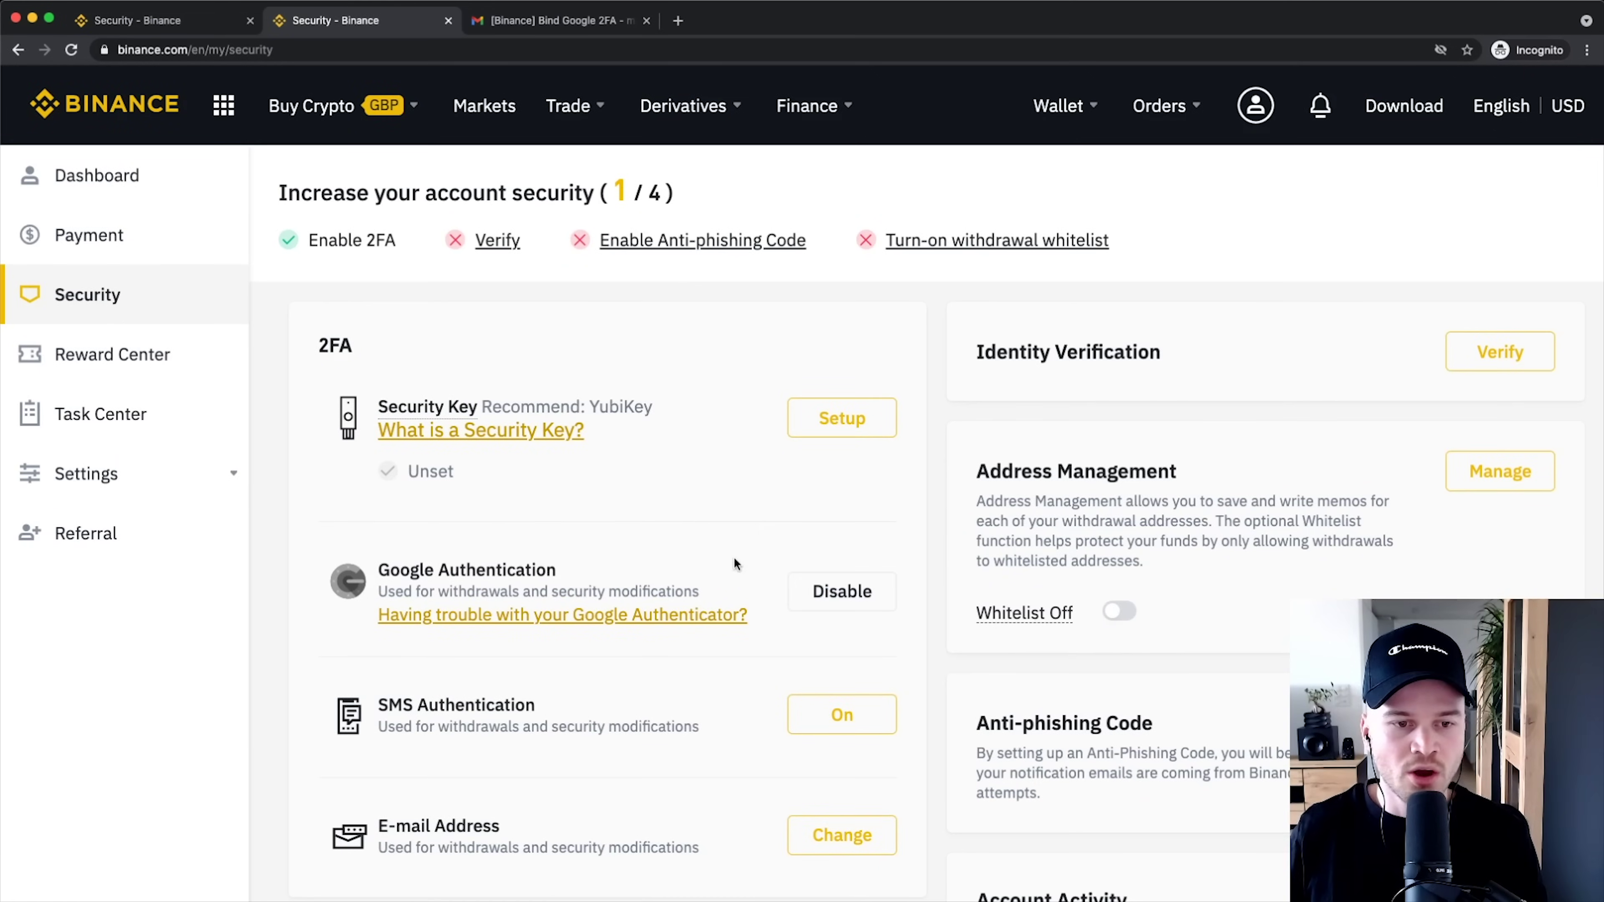
# - Review the Security page showing 2FA ticked, Google Authentication enabled and a 1/4 score
pyautogui.scroll(-2, 726, 499)
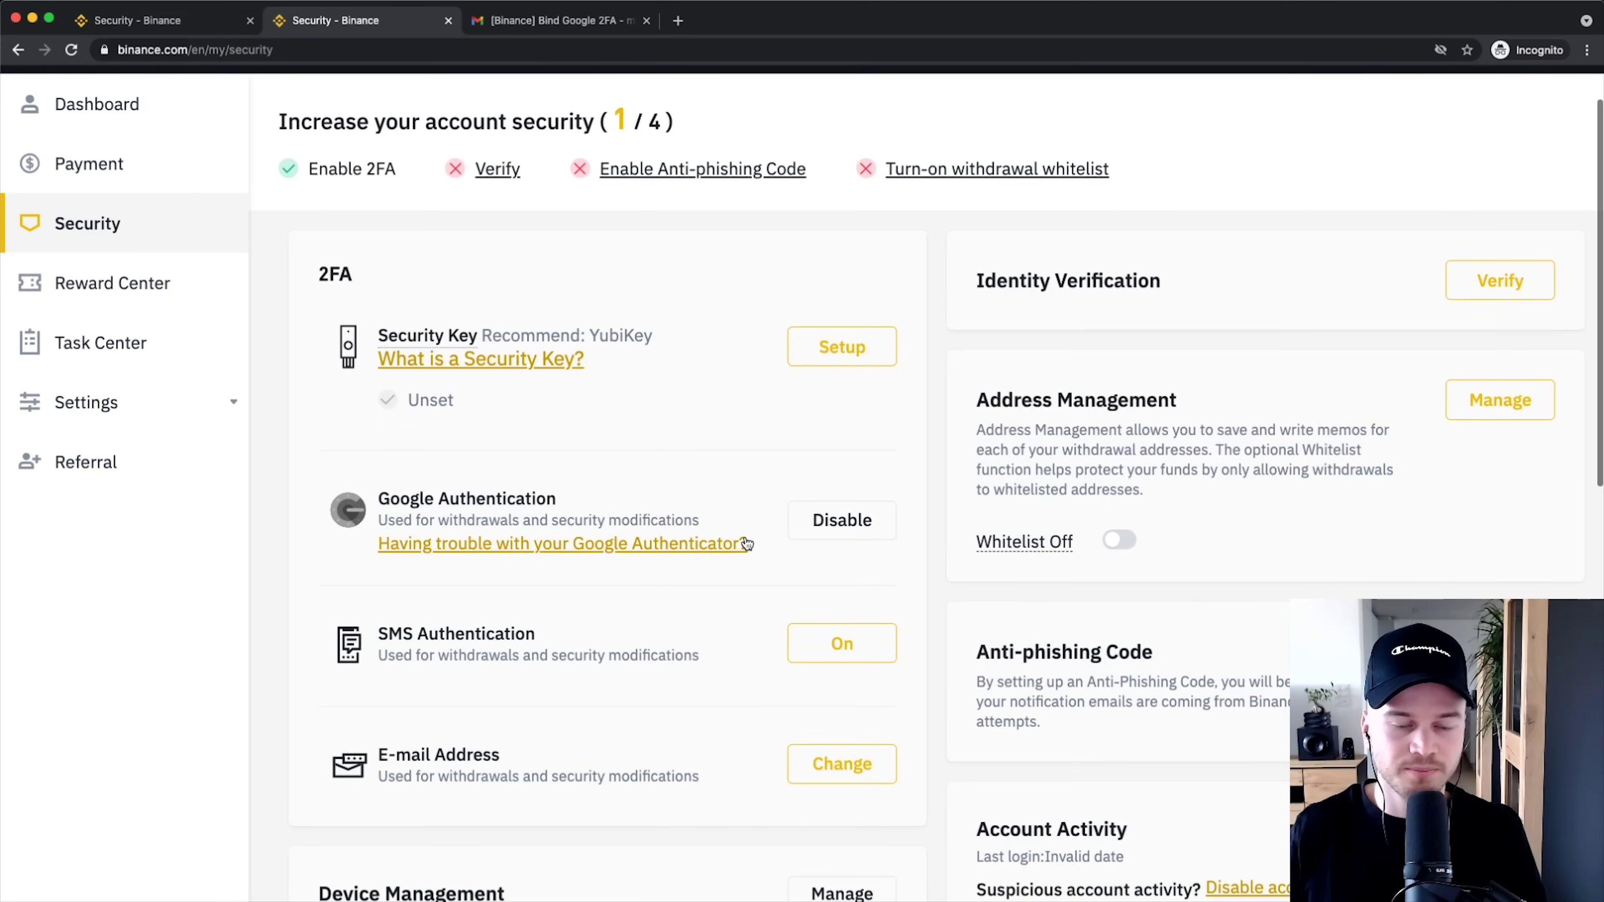
pyautogui.scroll(2, 736, 481)
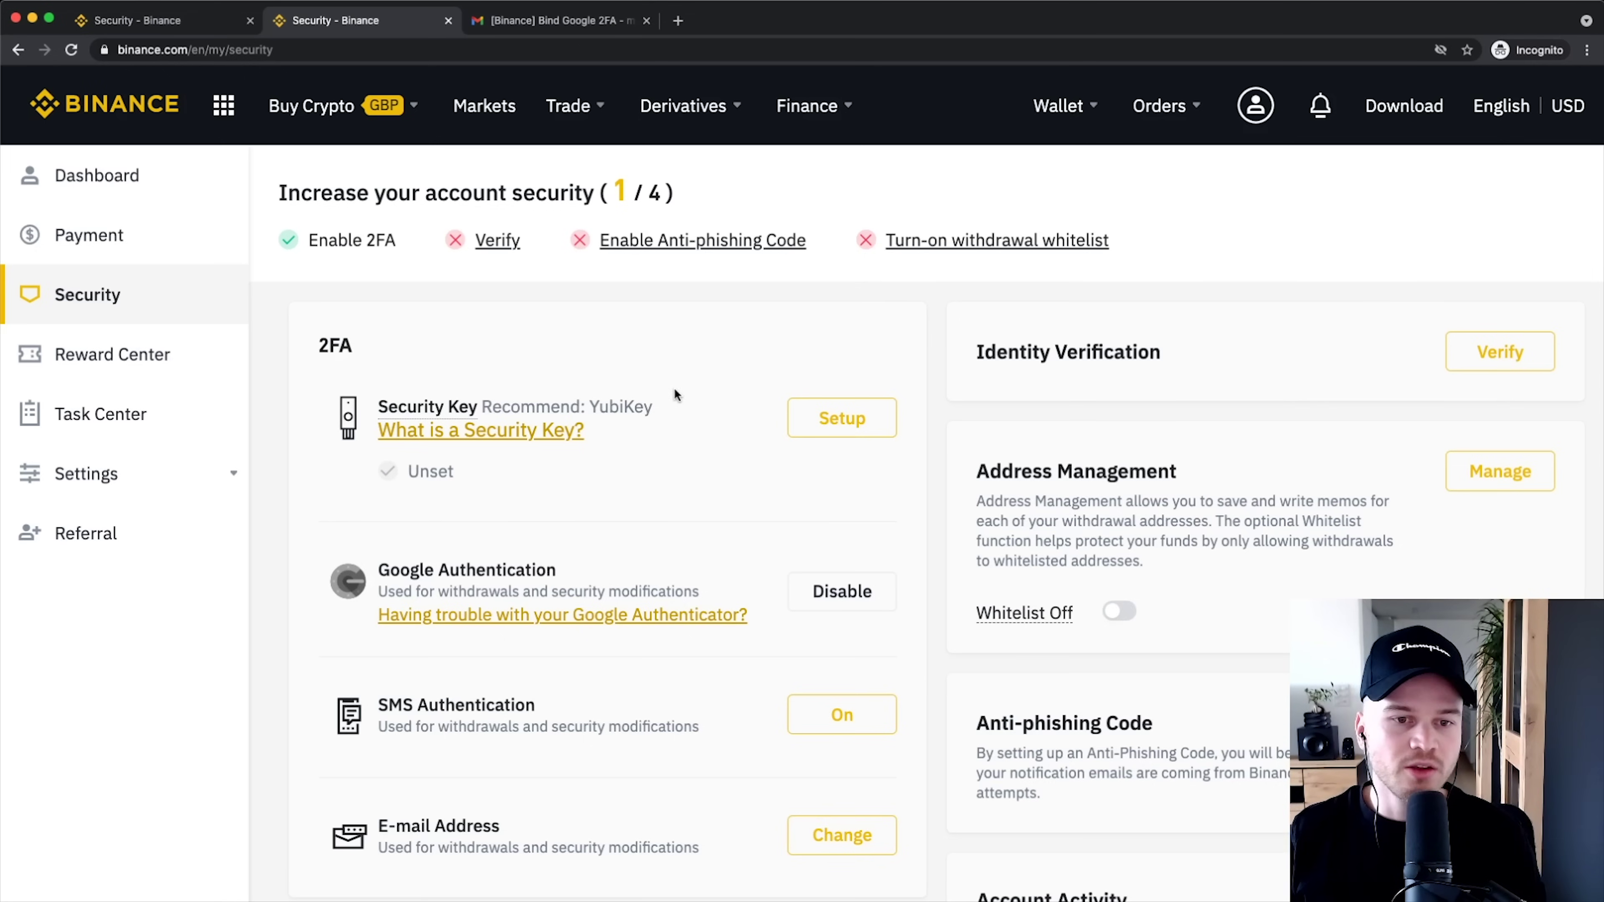
pyautogui.scroll(5, 584, 404)
pyautogui.moveTo(584, 404); pyautogui.dragTo(688, 407)
pyautogui.click(700, 407)
pyautogui.scroll(-5, 684, 415)
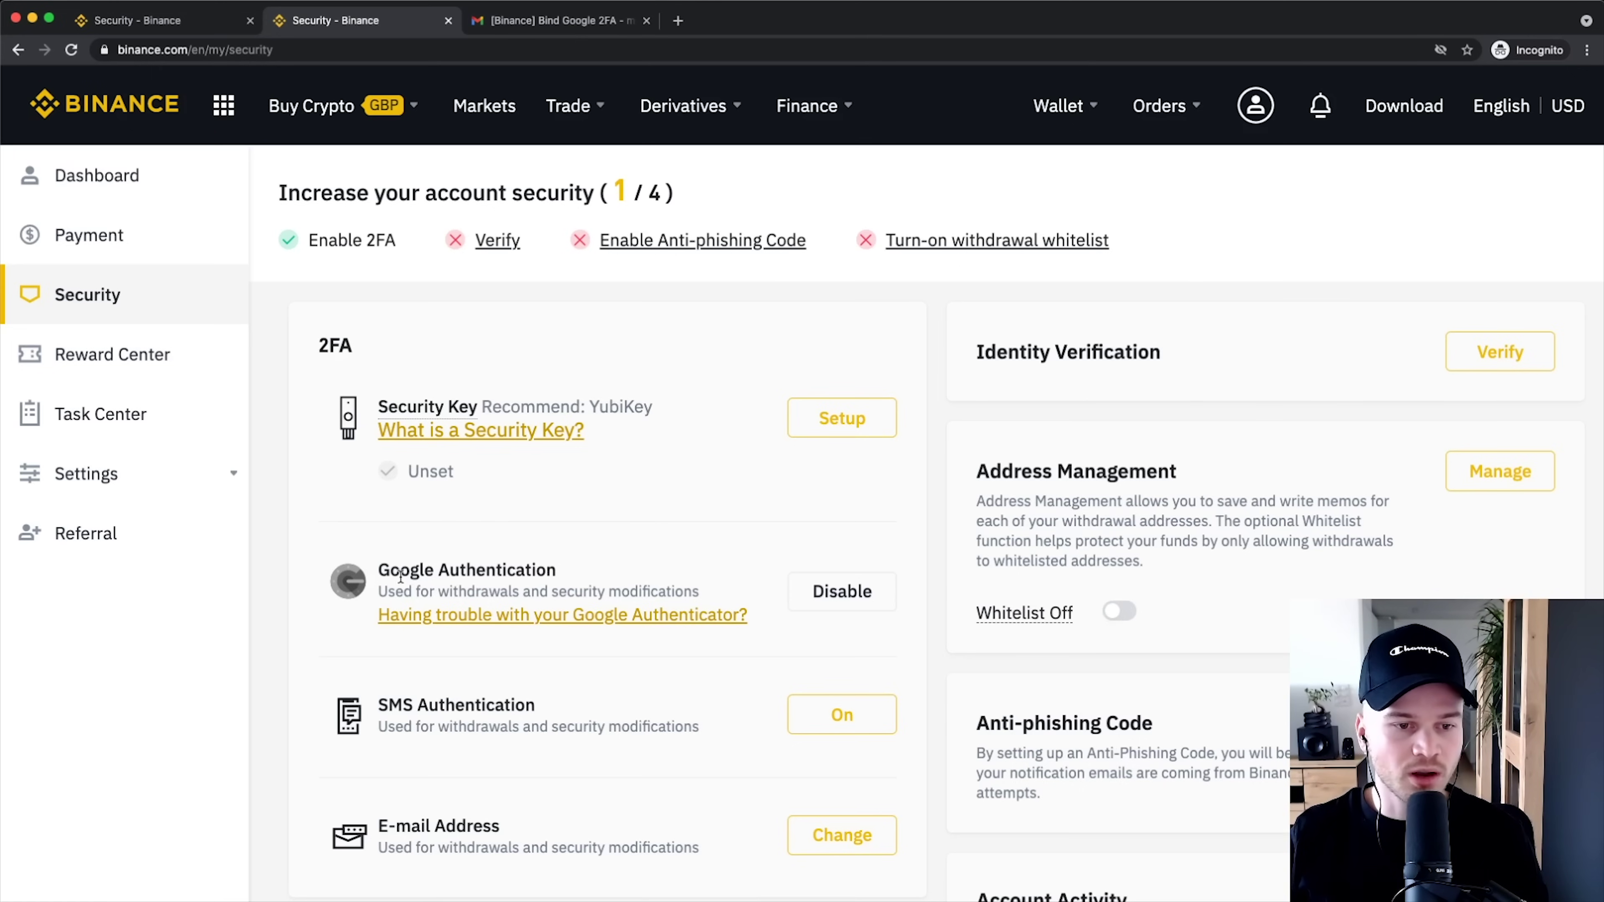
pyautogui.moveTo(378, 570); pyautogui.dragTo(584, 580)
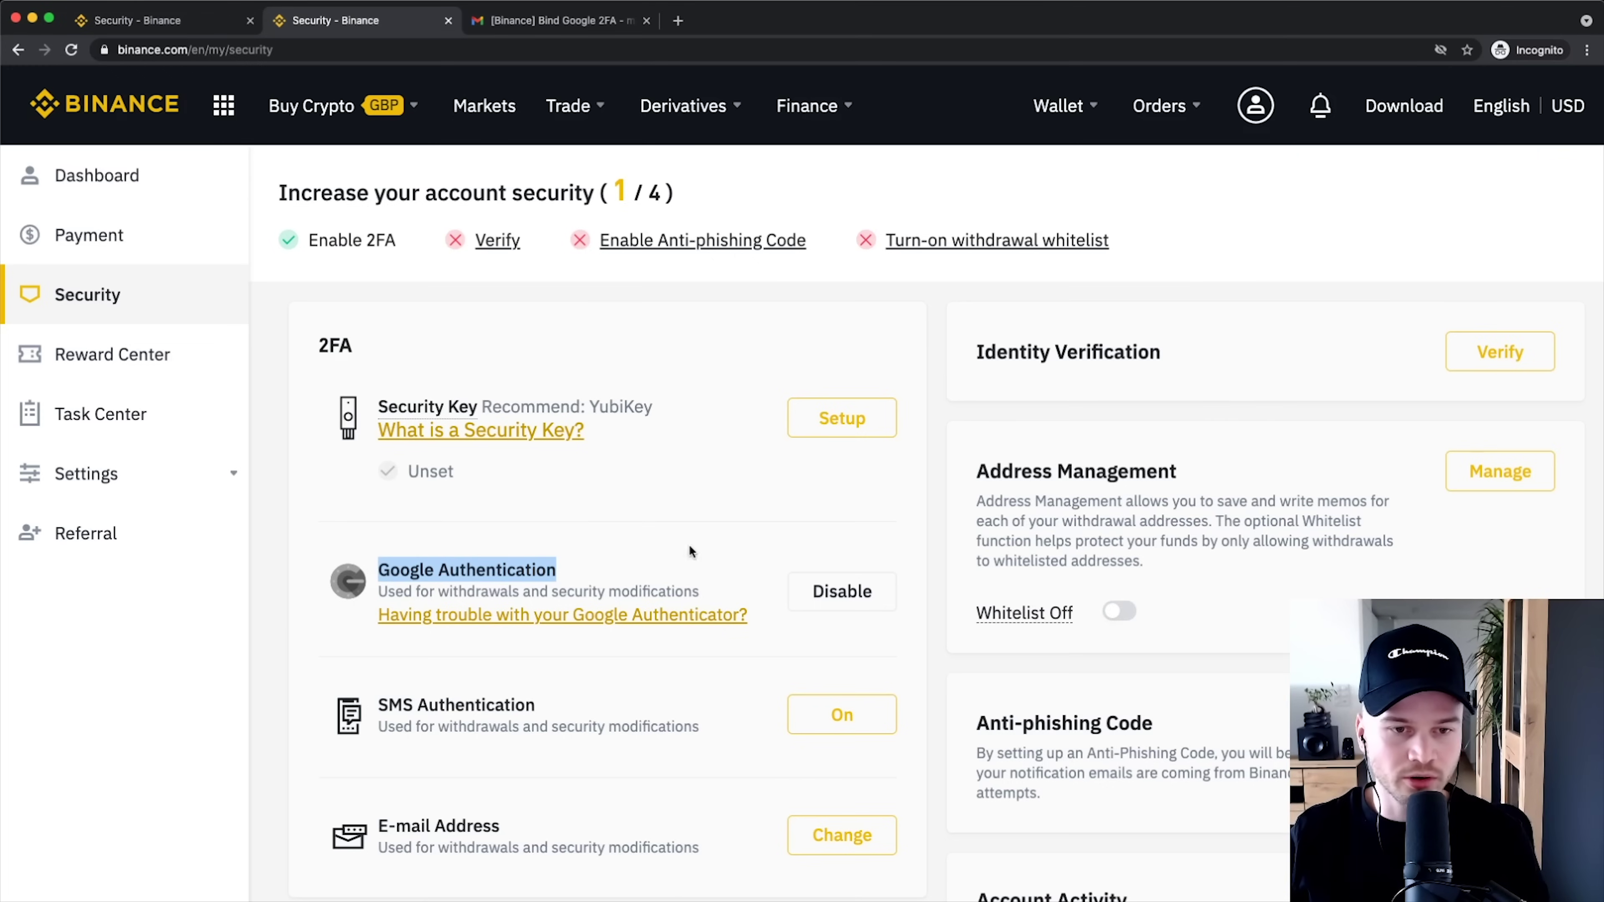
pyautogui.click(570, 581)
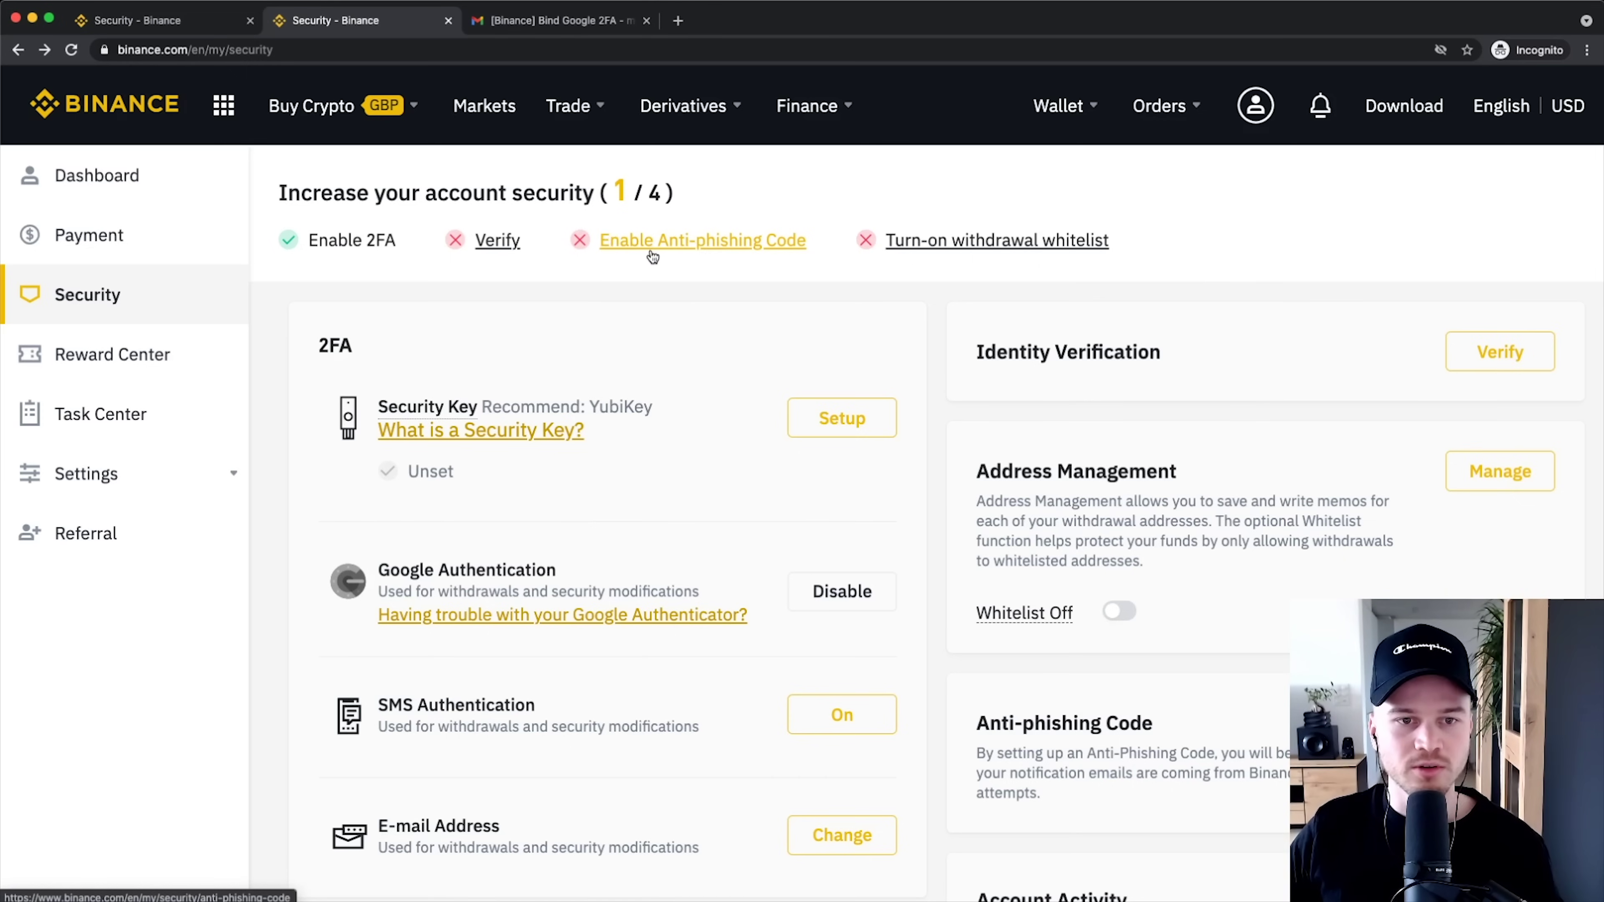
pyautogui.scroll(5, 700, 245)
# - Open the Anti-phishing Code settings page and reset the browser zoom
pyautogui.click(713, 243)
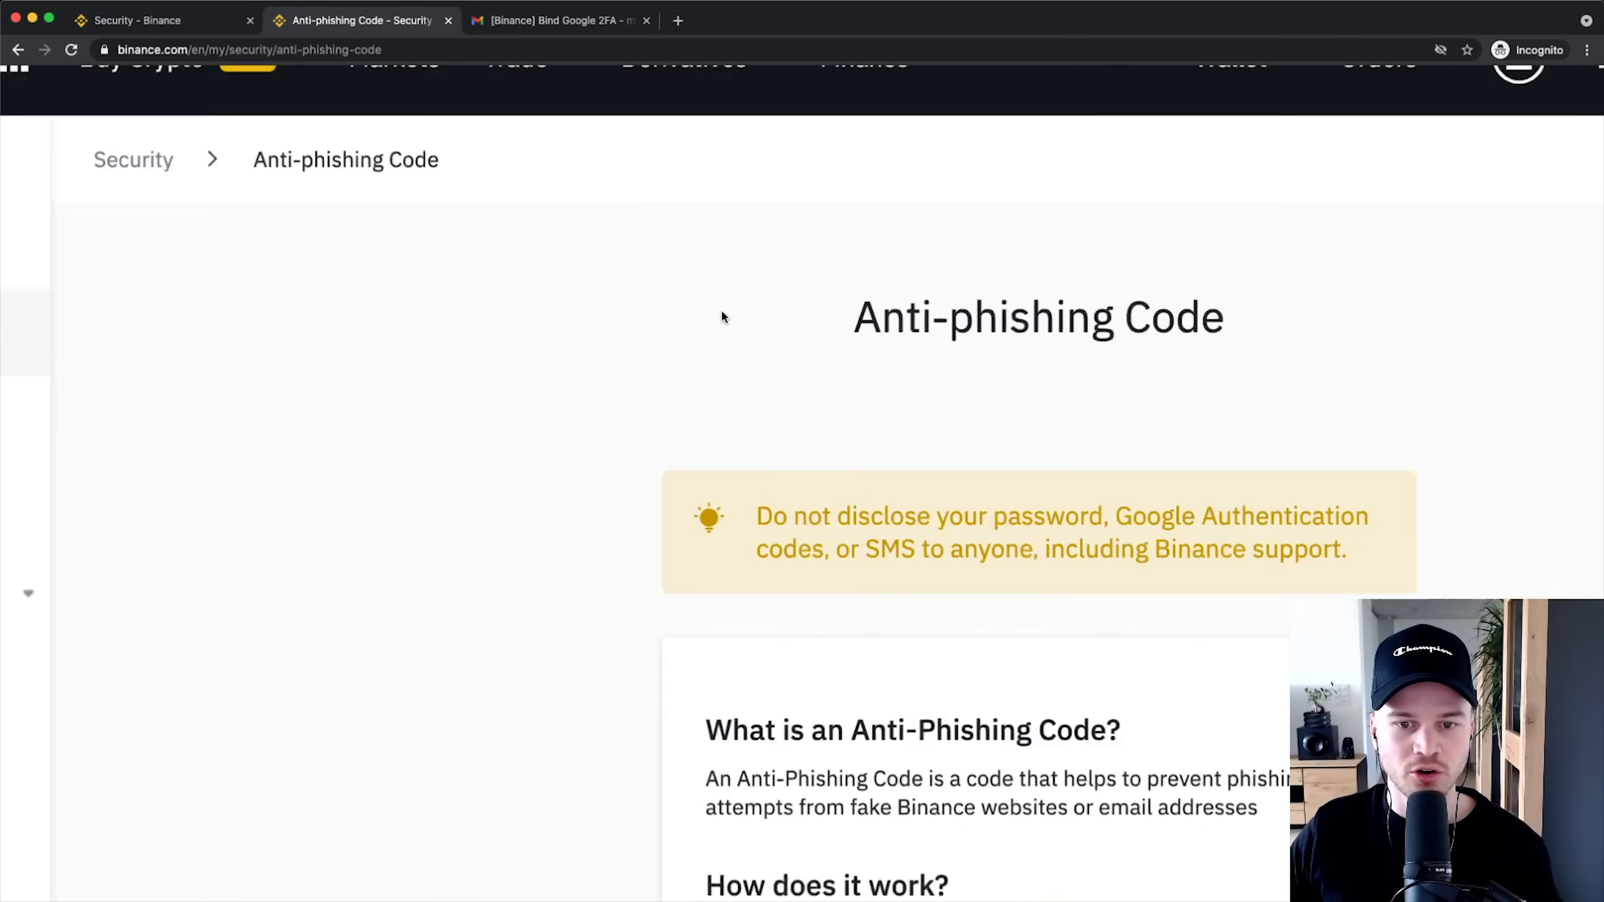
pyautogui.scroll(-5, 756, 291)
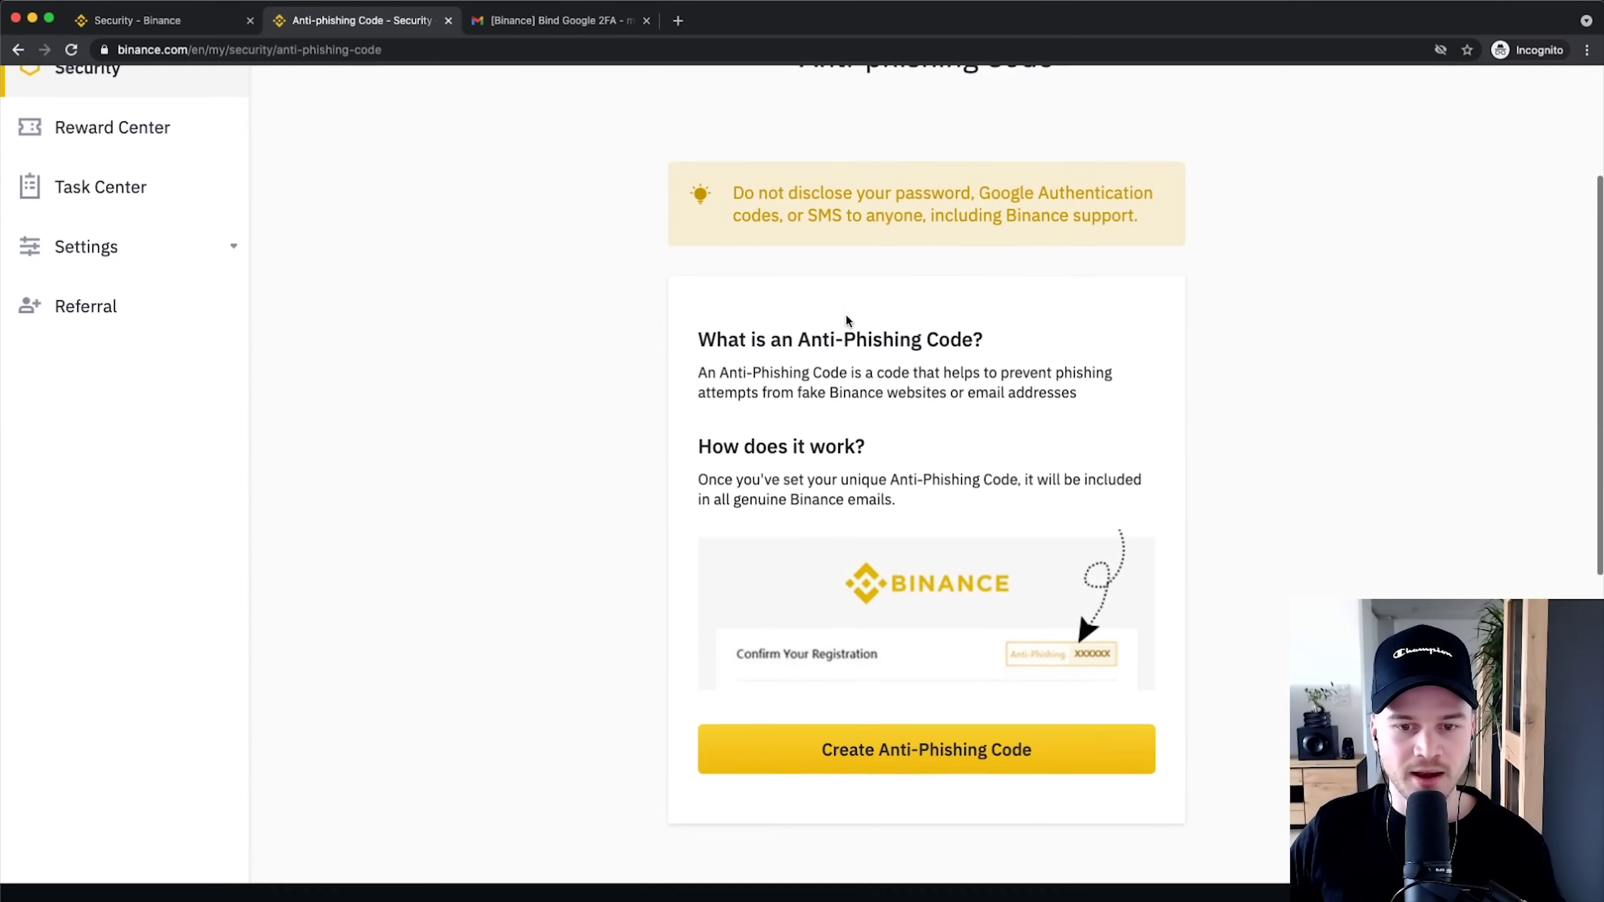
pyautogui.scroll(-2, 818, 637)
pyautogui.scroll(5, 1088, 643)
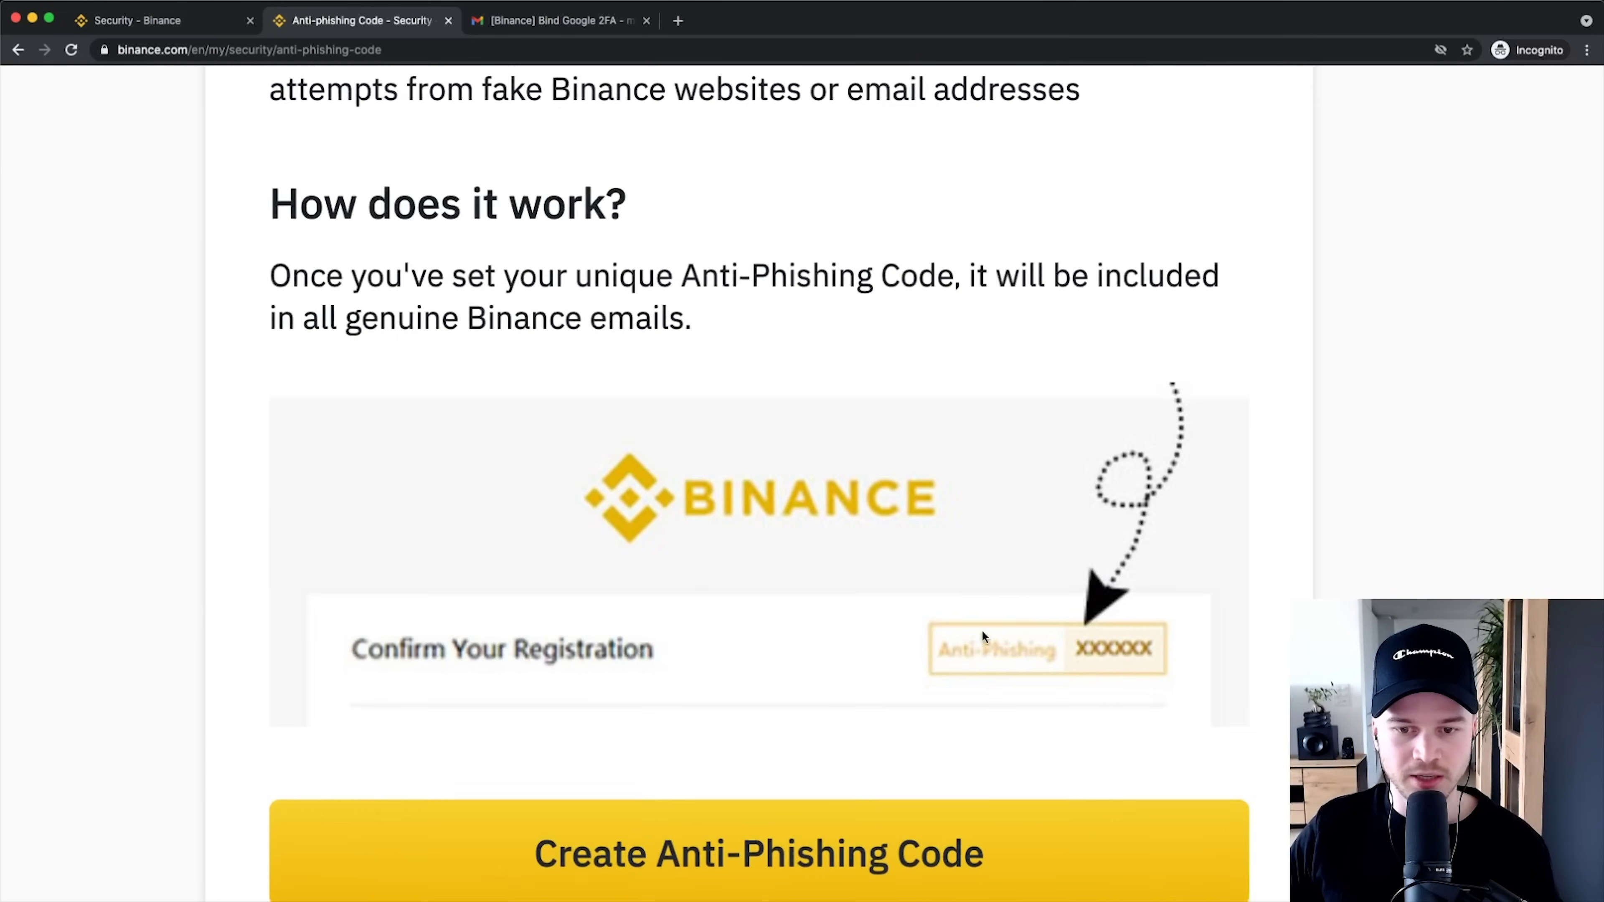
pyautogui.scroll(-2, 981, 629)
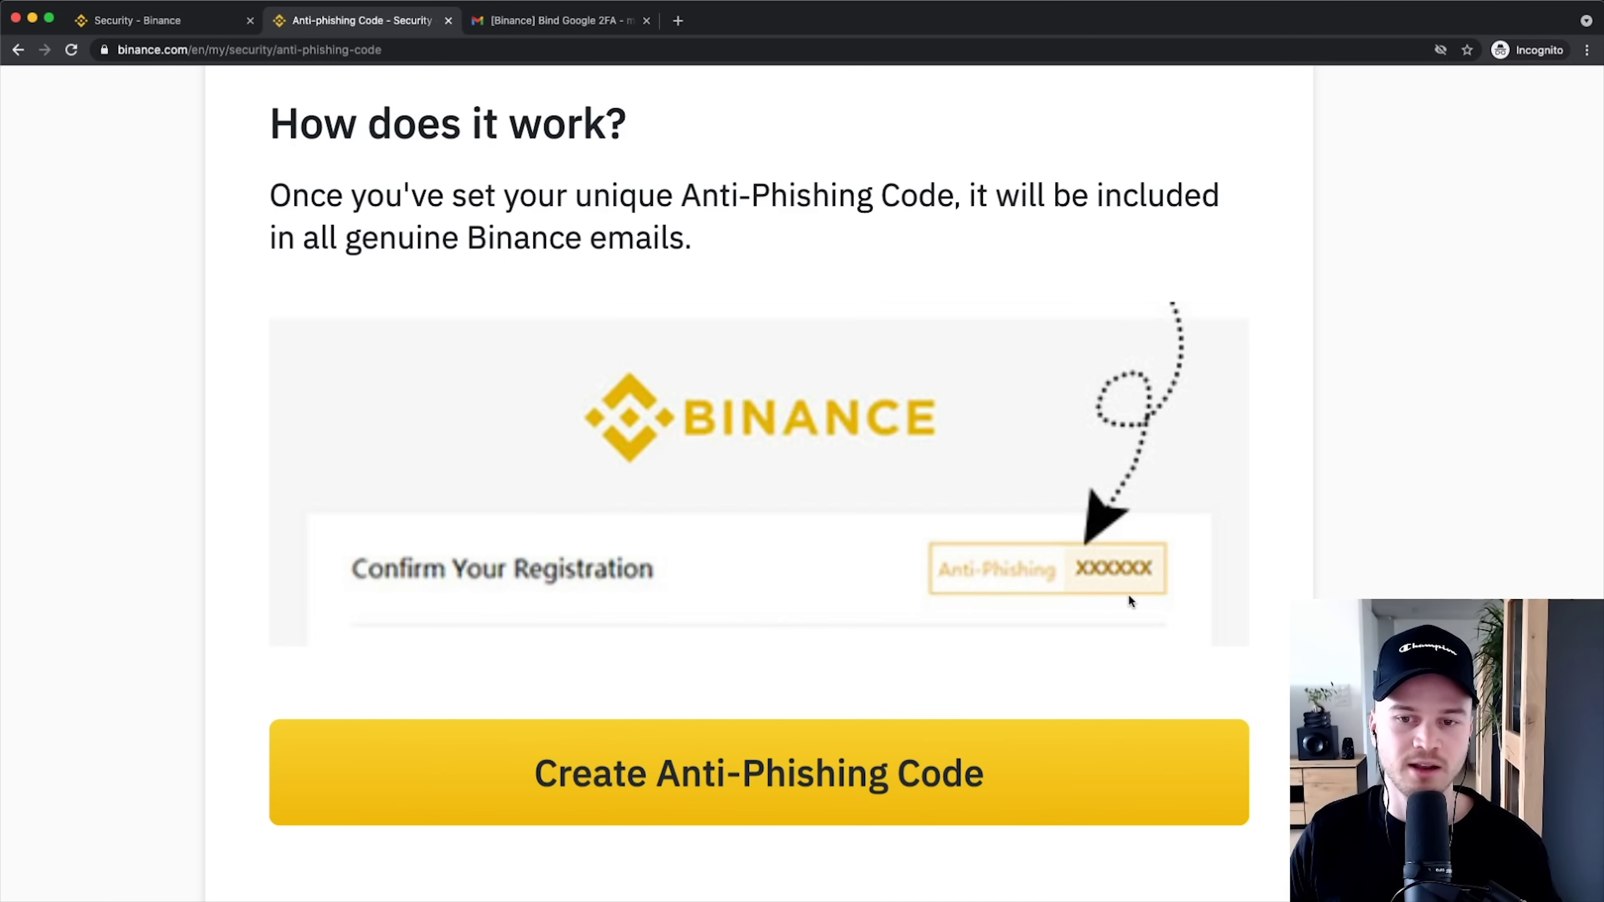
pyautogui.press('super+0')
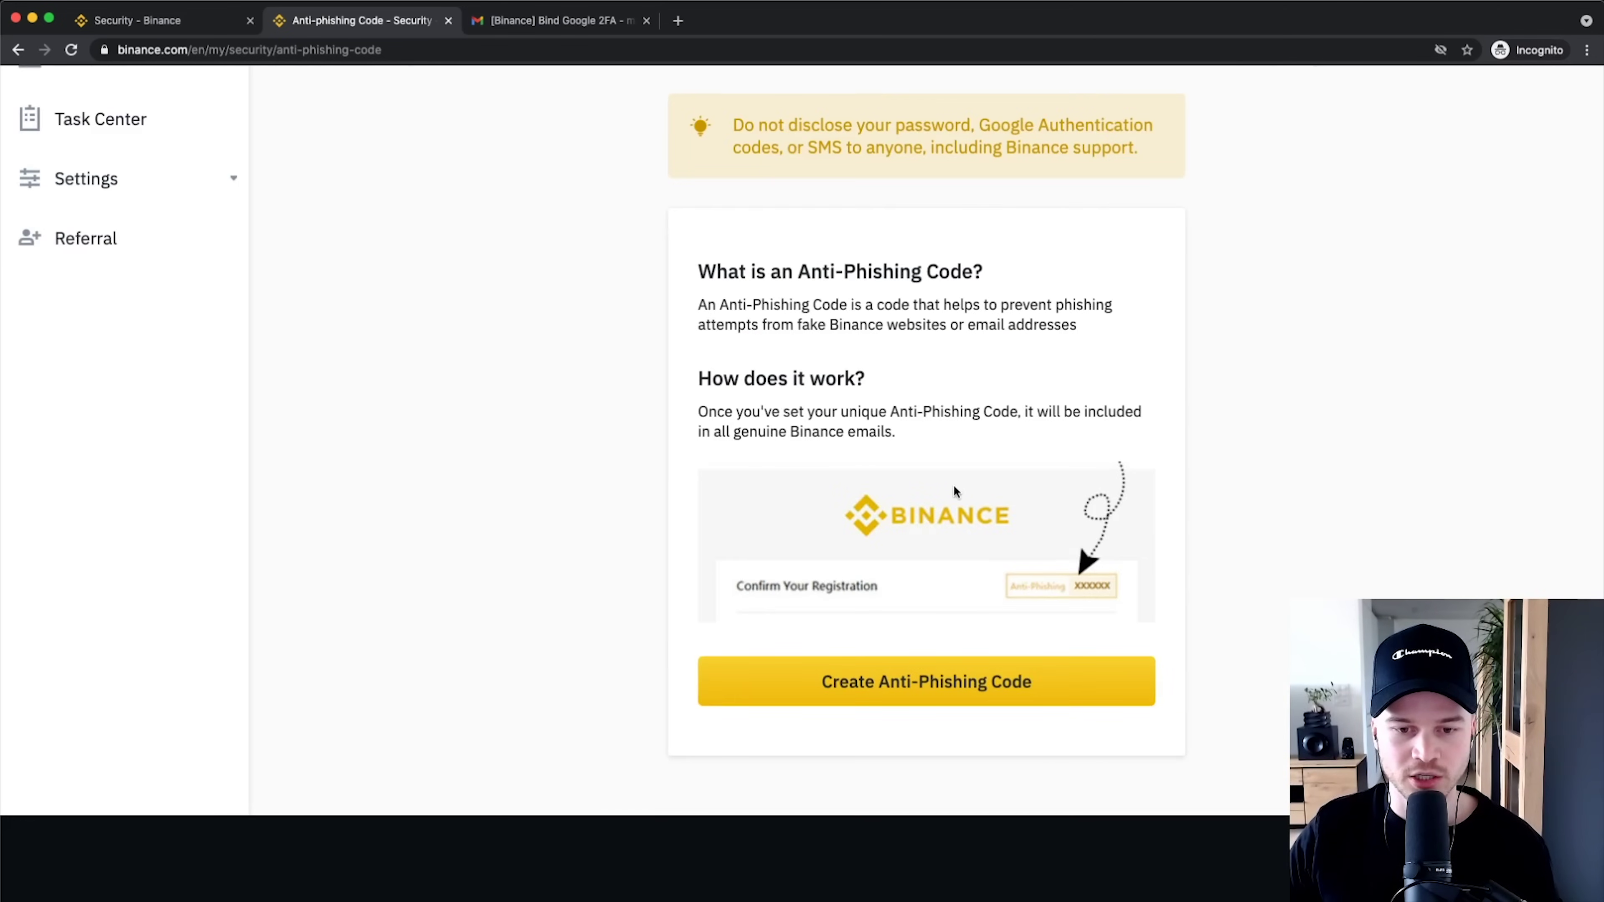
pyautogui.scroll(1, 947, 701)
# - Create a new anti-phishing code, submit it, and confirm with the Google Authenticator code
pyautogui.click(907, 717)
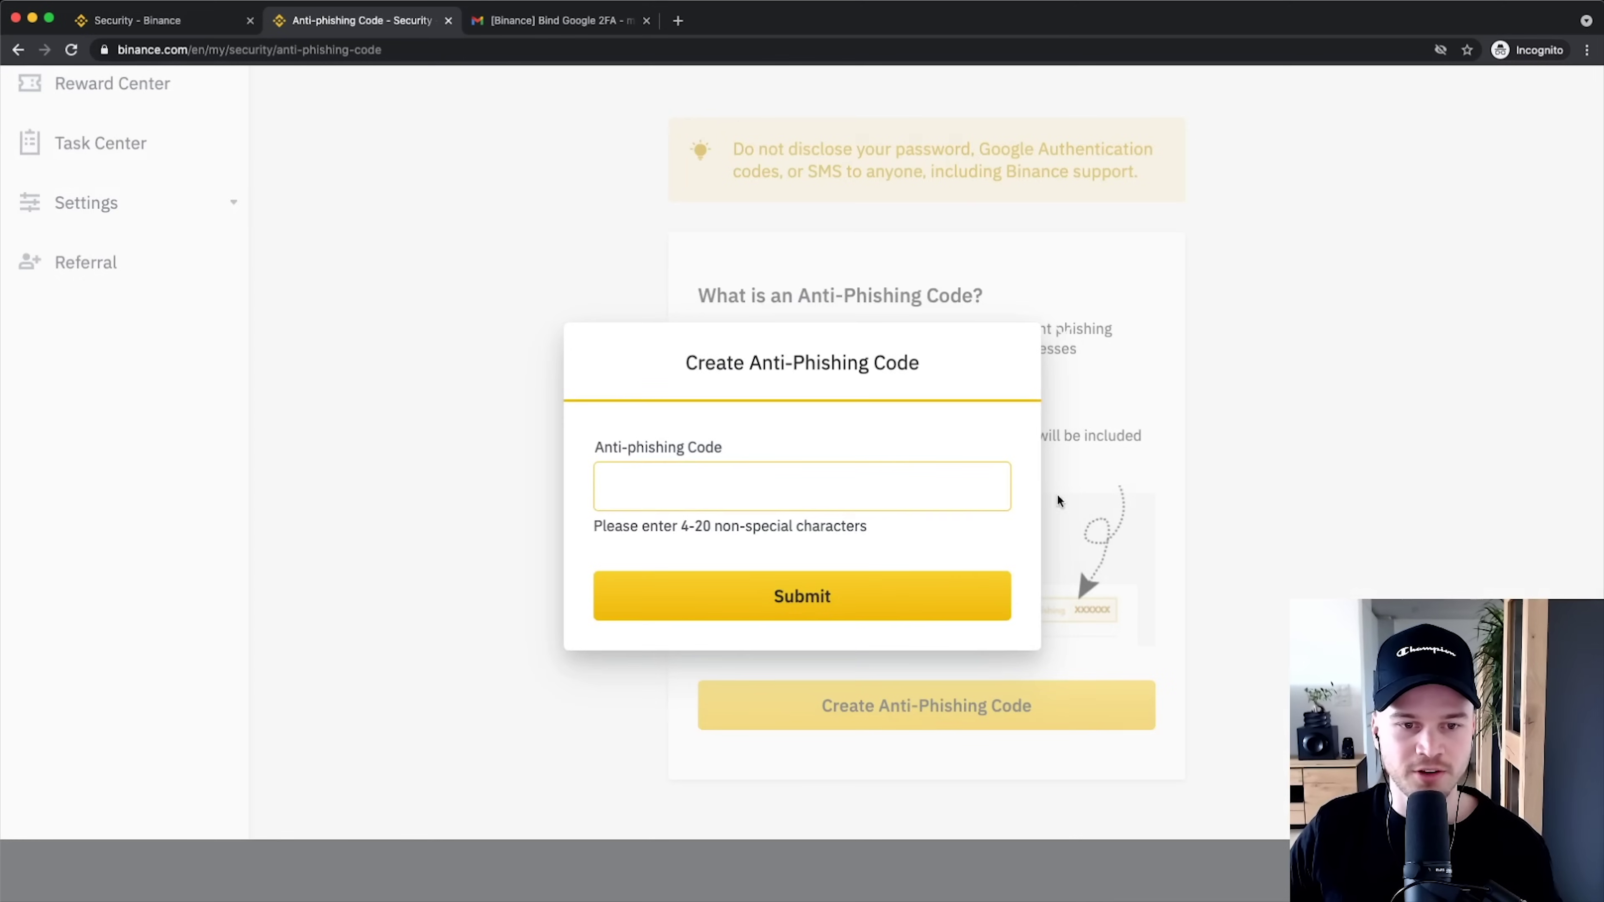
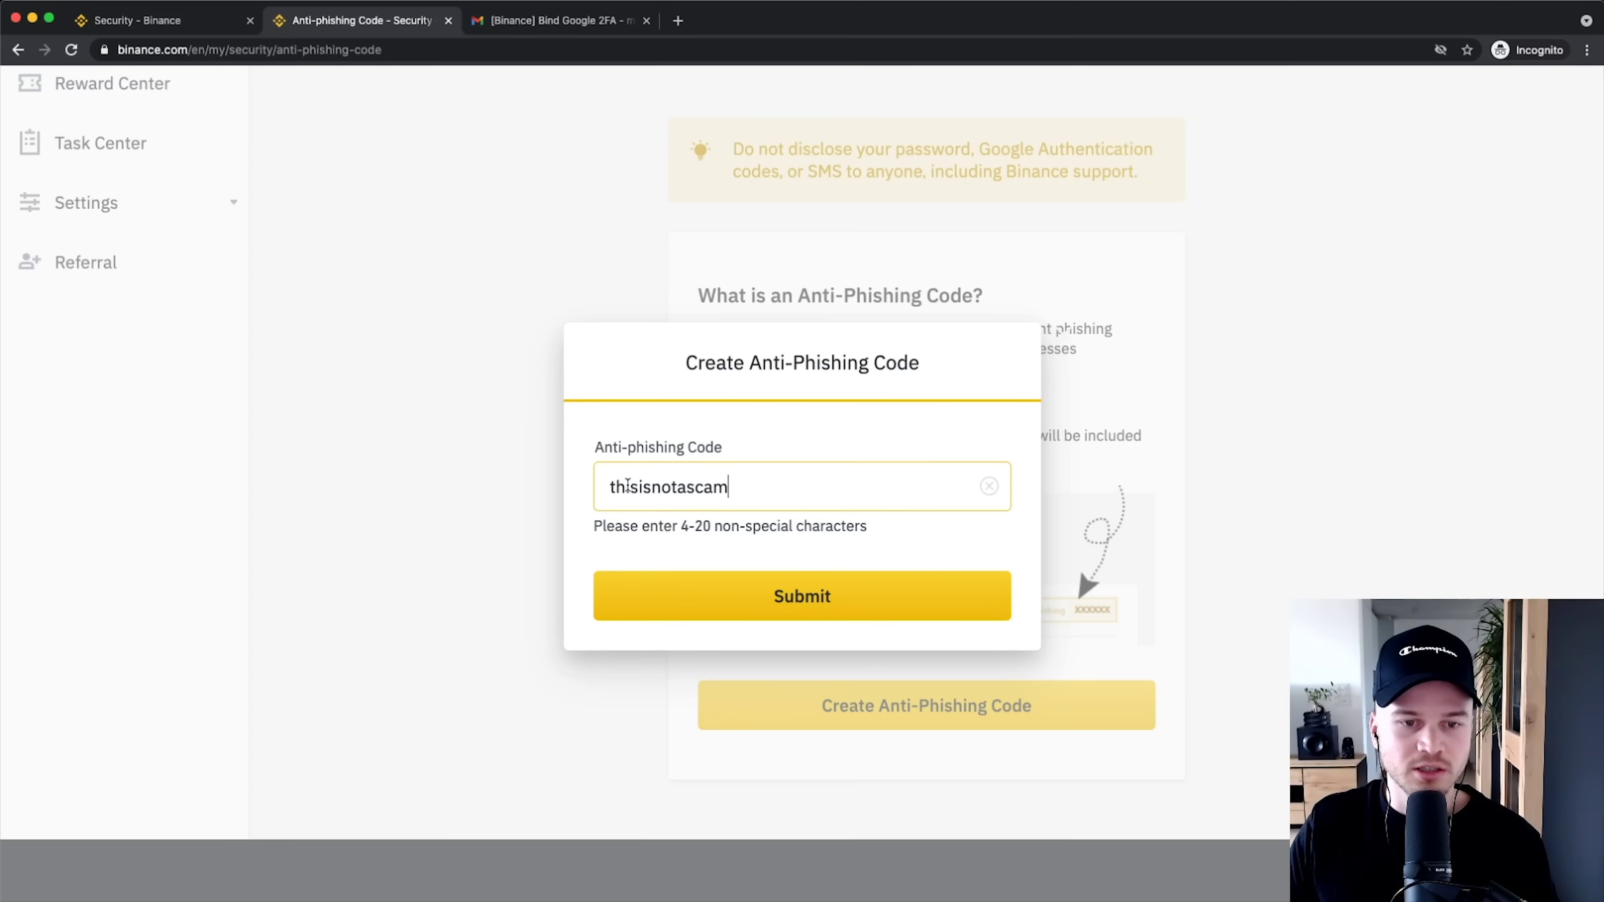
pyautogui.doubleClick(609, 487)
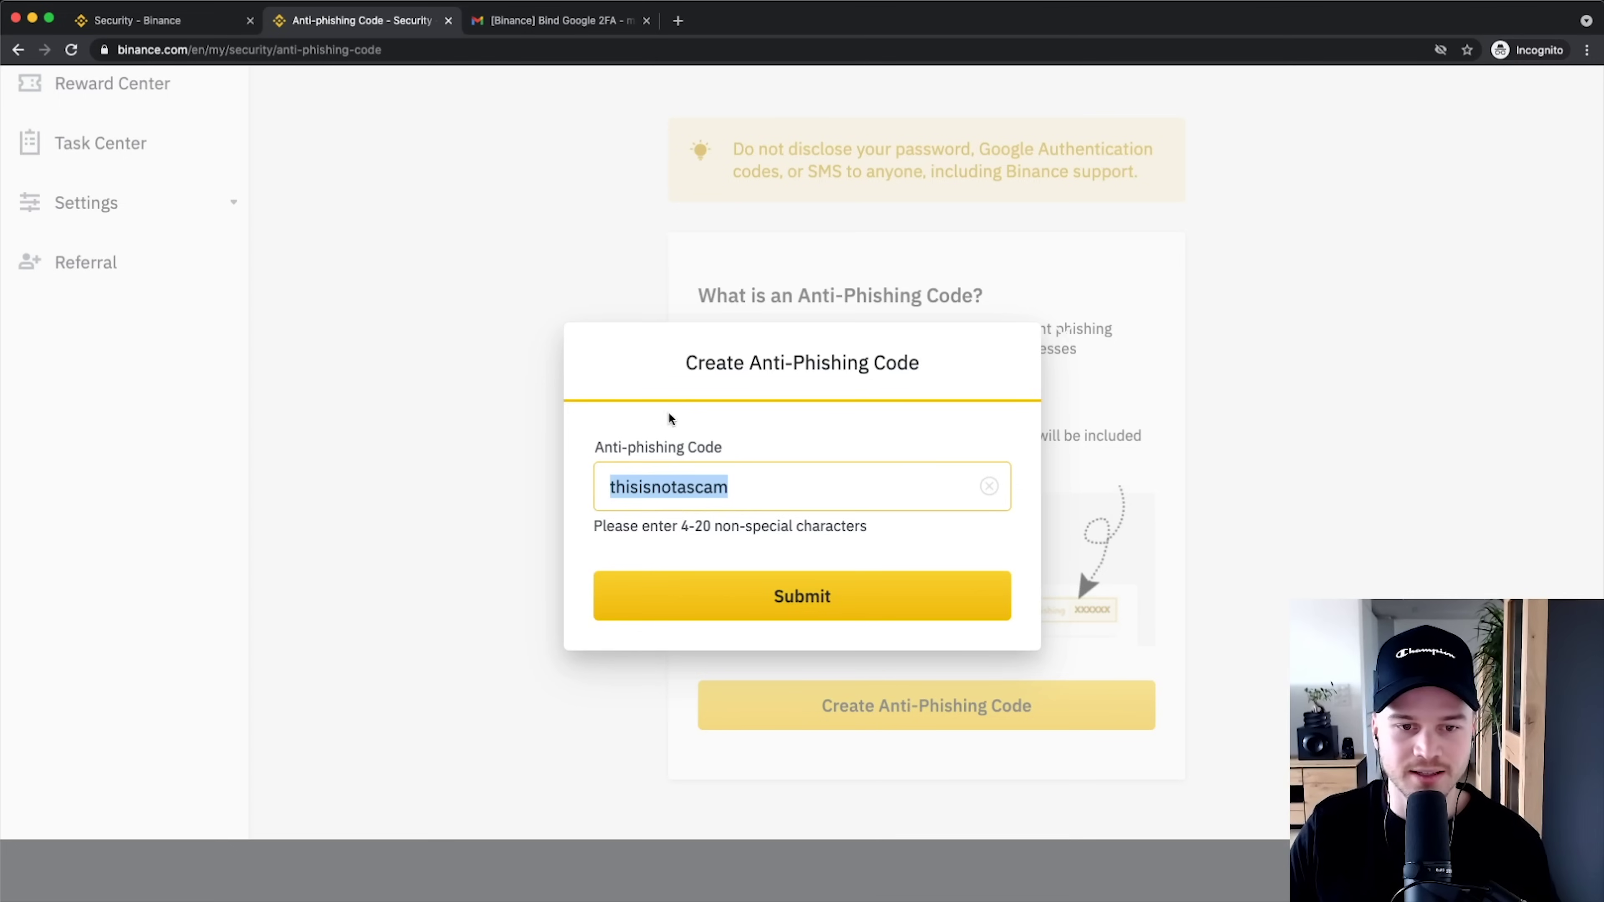
pyautogui.click(787, 596)
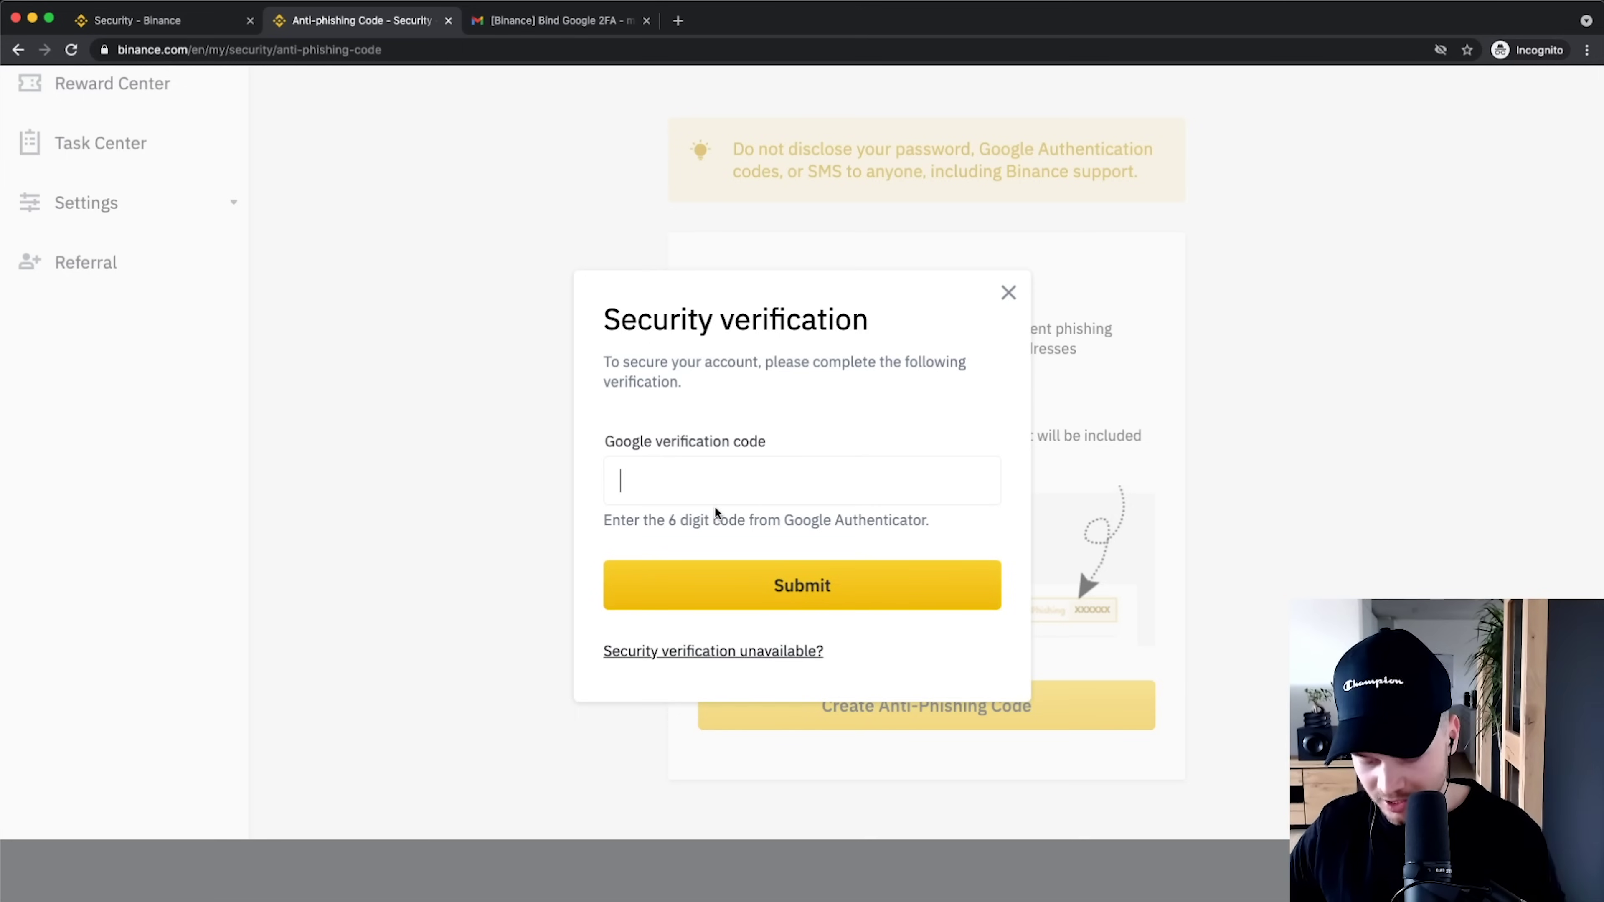
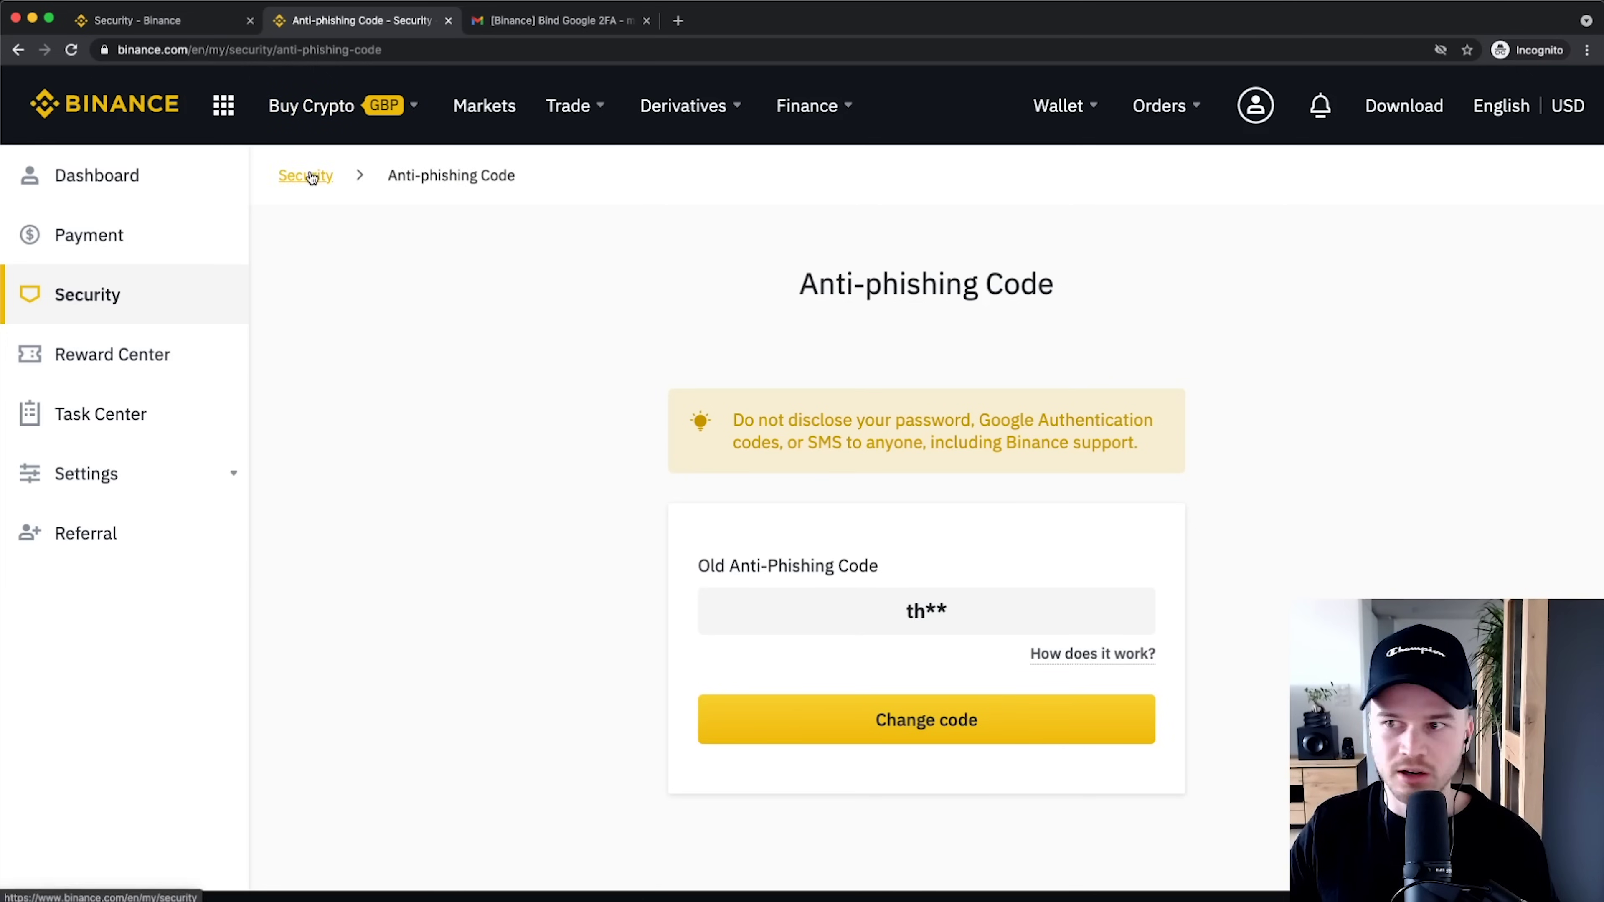
# - Return to the Security page and check the 2/4 score with anti-phishing enabled
pyautogui.click(301, 181)
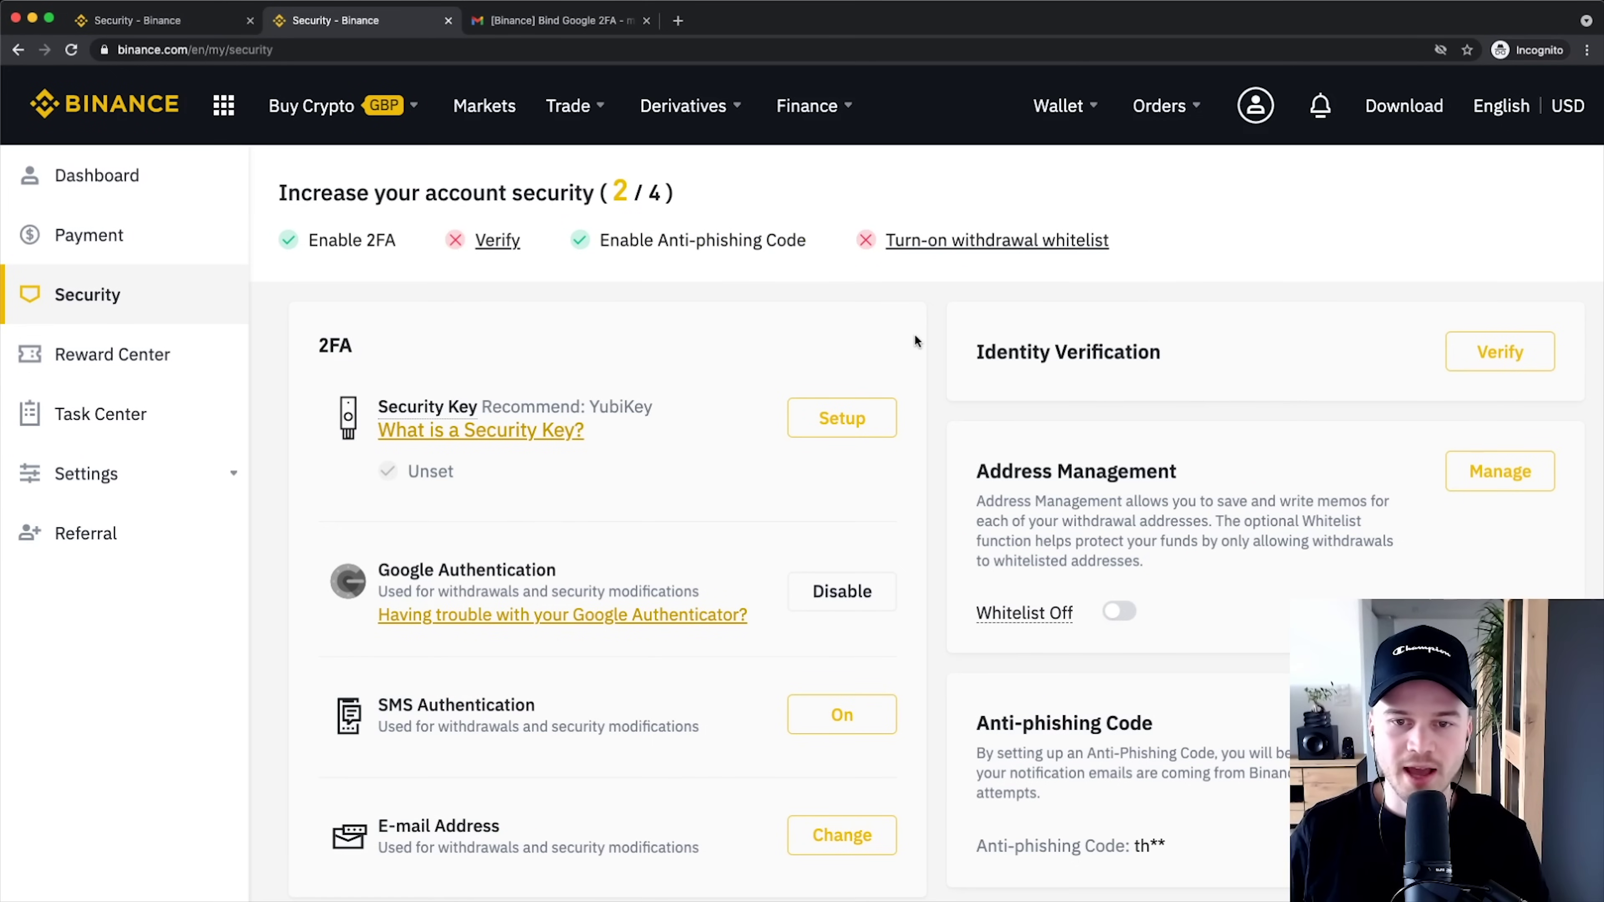
pyautogui.scroll(5, 984, 354)
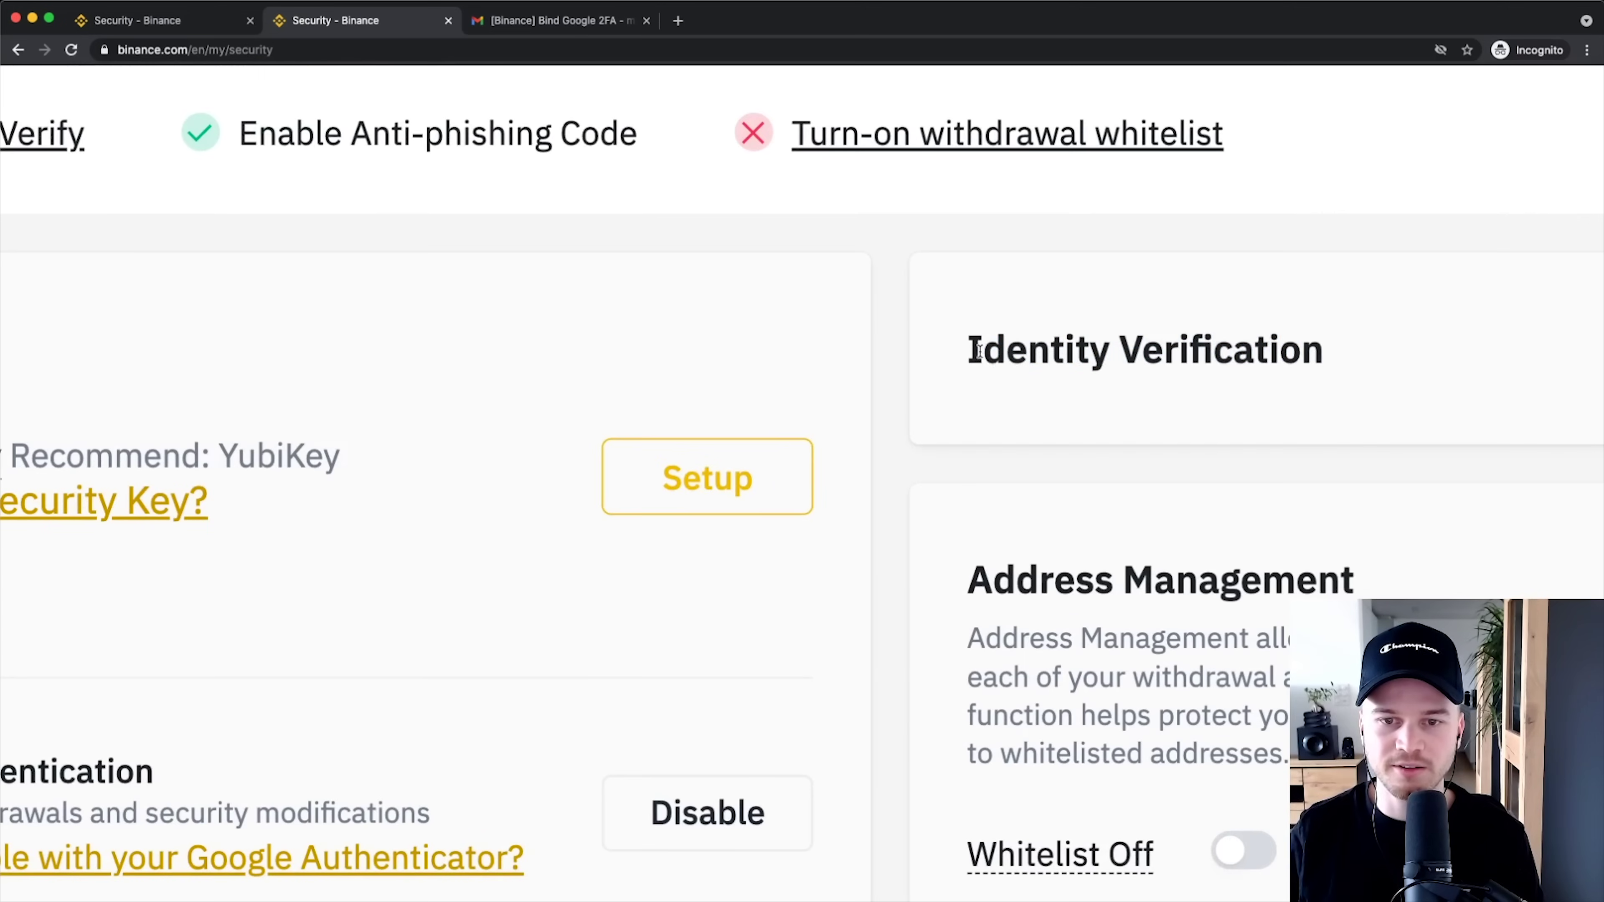
pyautogui.moveTo(977, 349); pyautogui.dragTo(1311, 355)
pyautogui.scroll(-5, 1103, 423)
pyautogui.click(1003, 408)
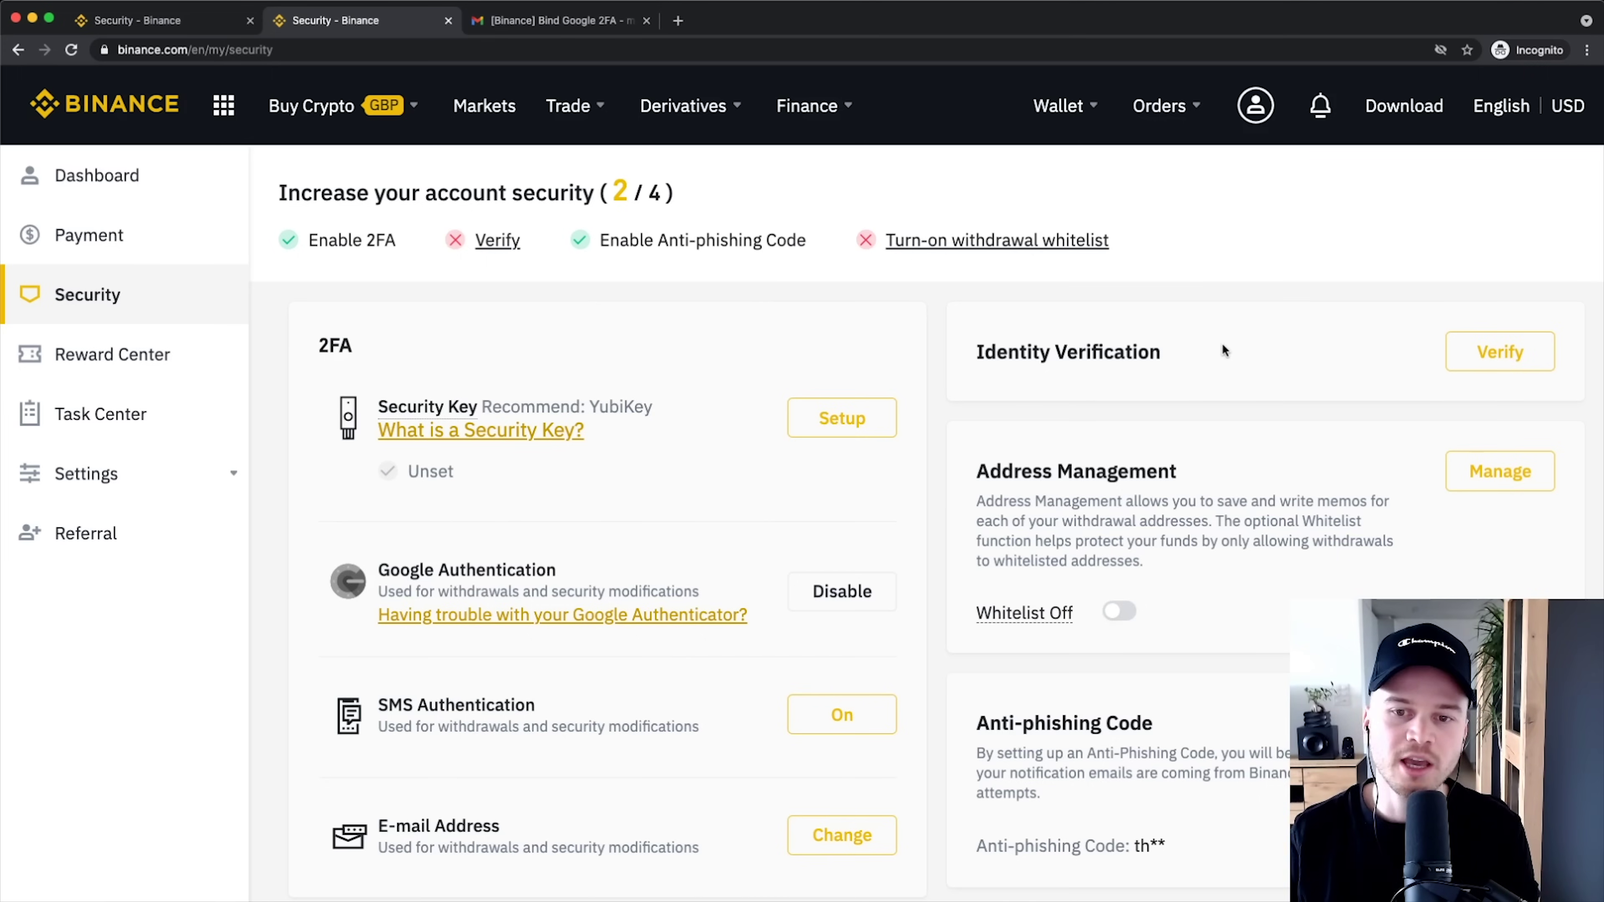
pyautogui.scroll(5, 1028, 371)
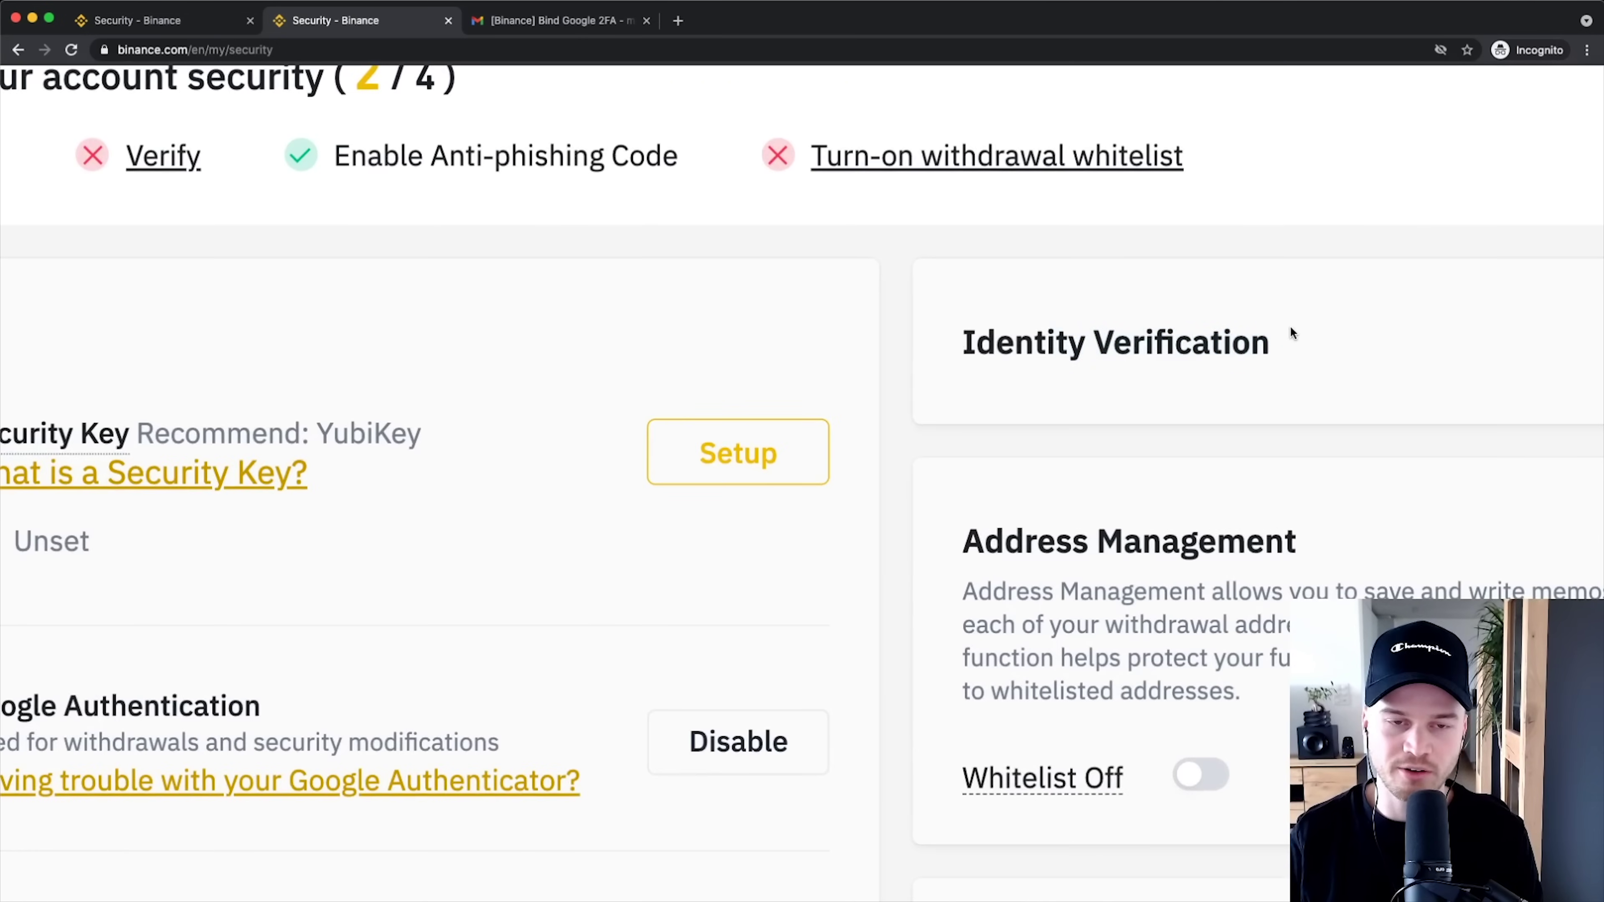
pyautogui.scroll(-5, 1290, 328)
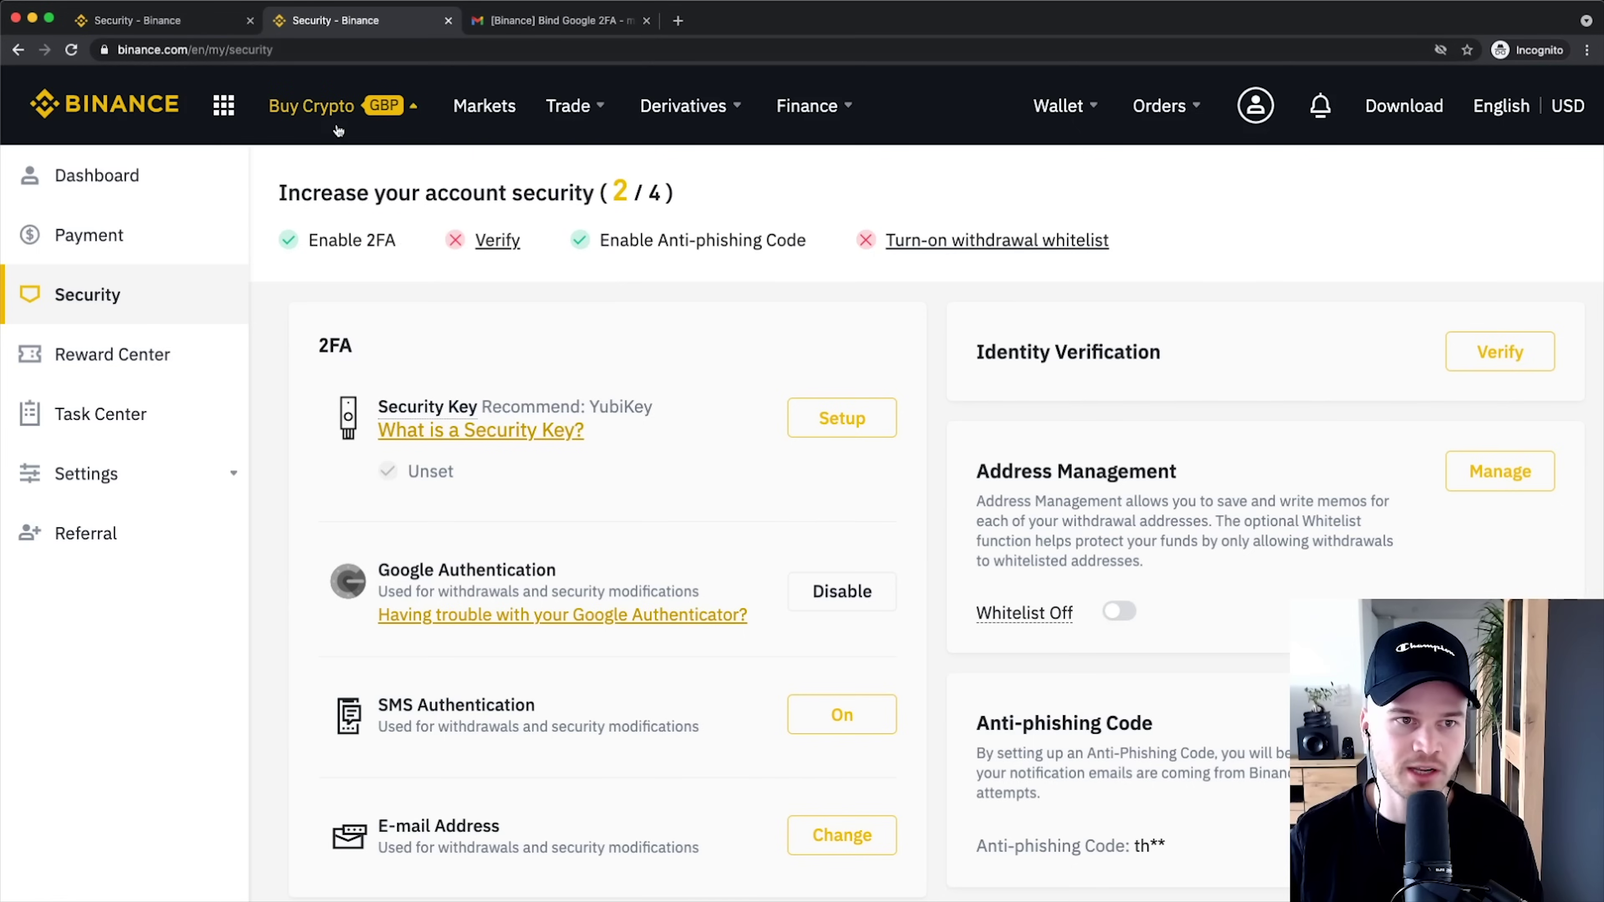
# - Start a GBP bank deposit to buy crypto
pyautogui.moveTo(322, 105)
pyautogui.click(346, 234)
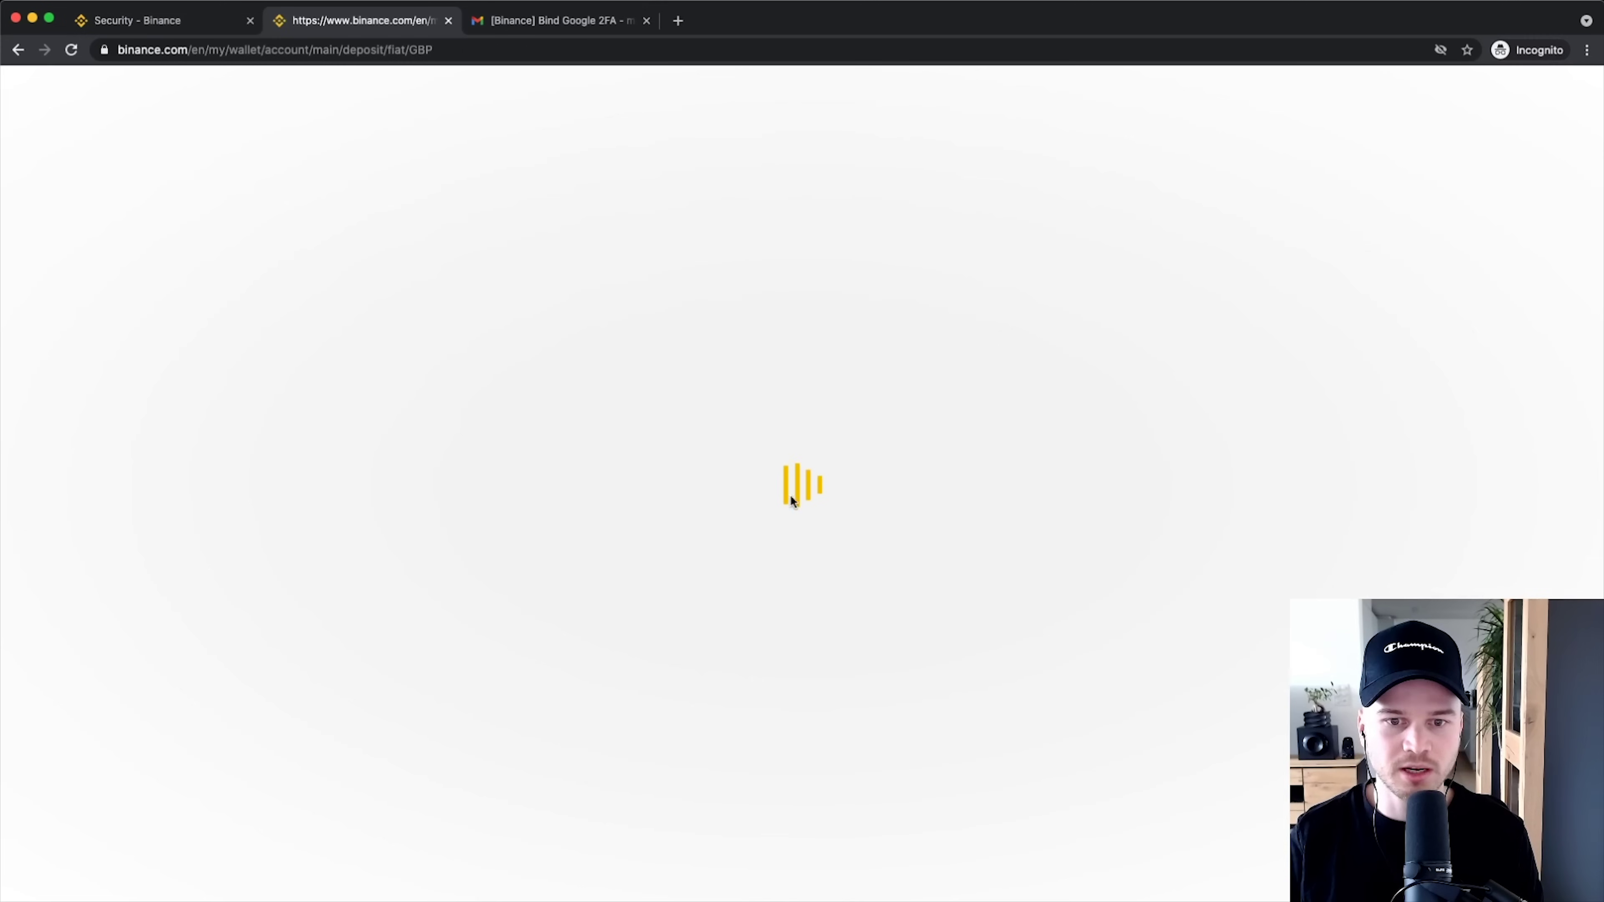
pyautogui.scroll(-3, 527, 600)
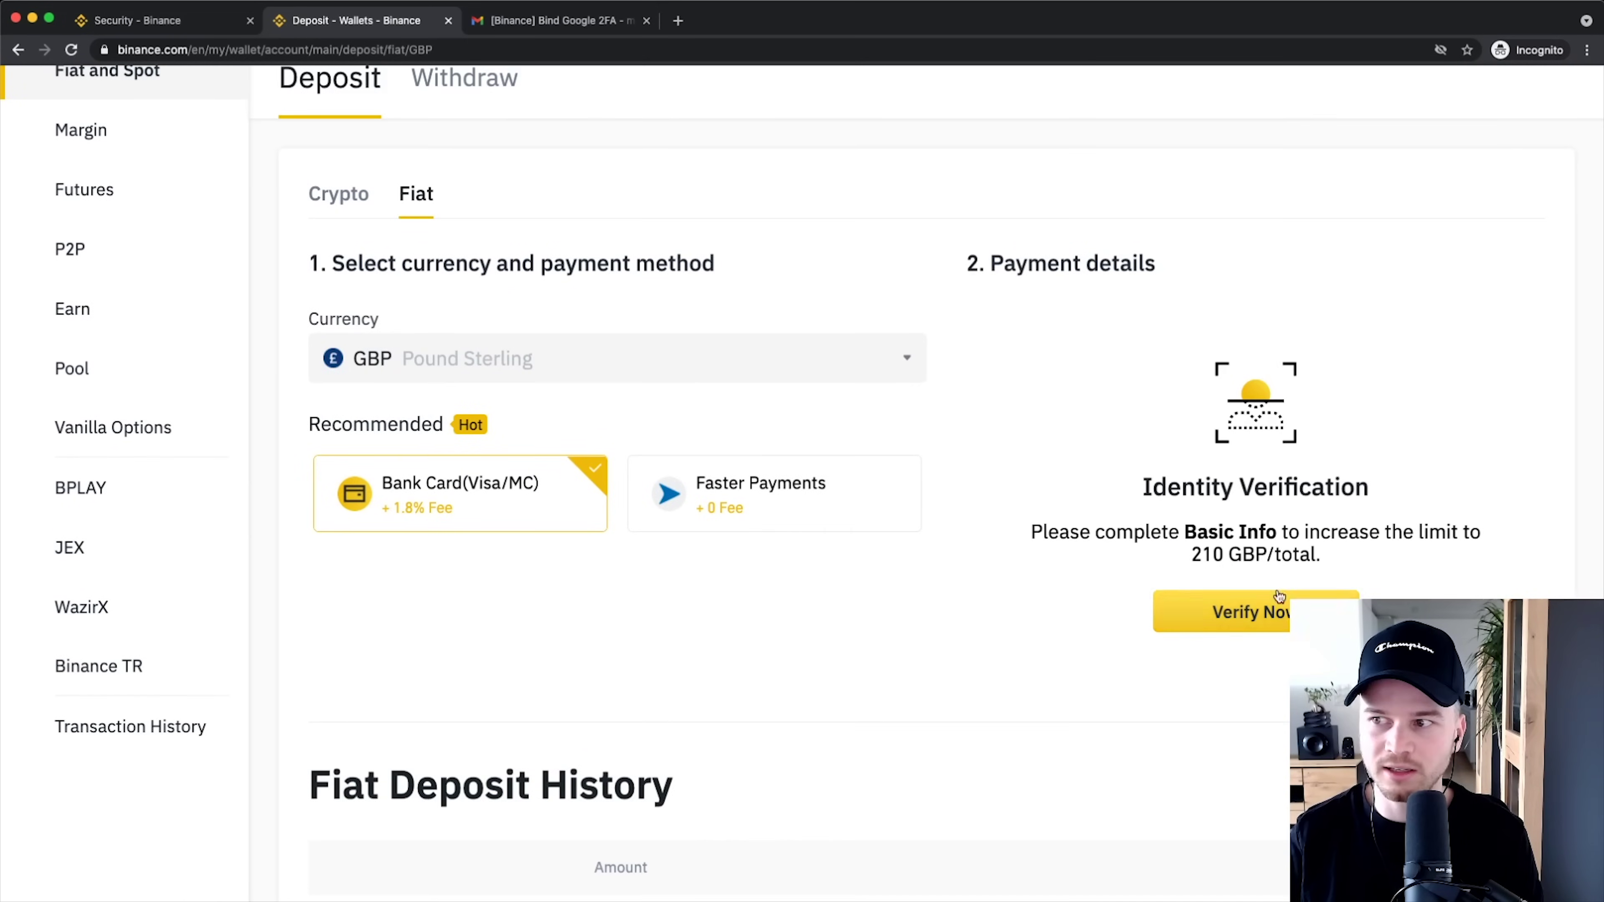
pyautogui.scroll(-2, 913, 659)
pyautogui.scroll(5, 1149, 395)
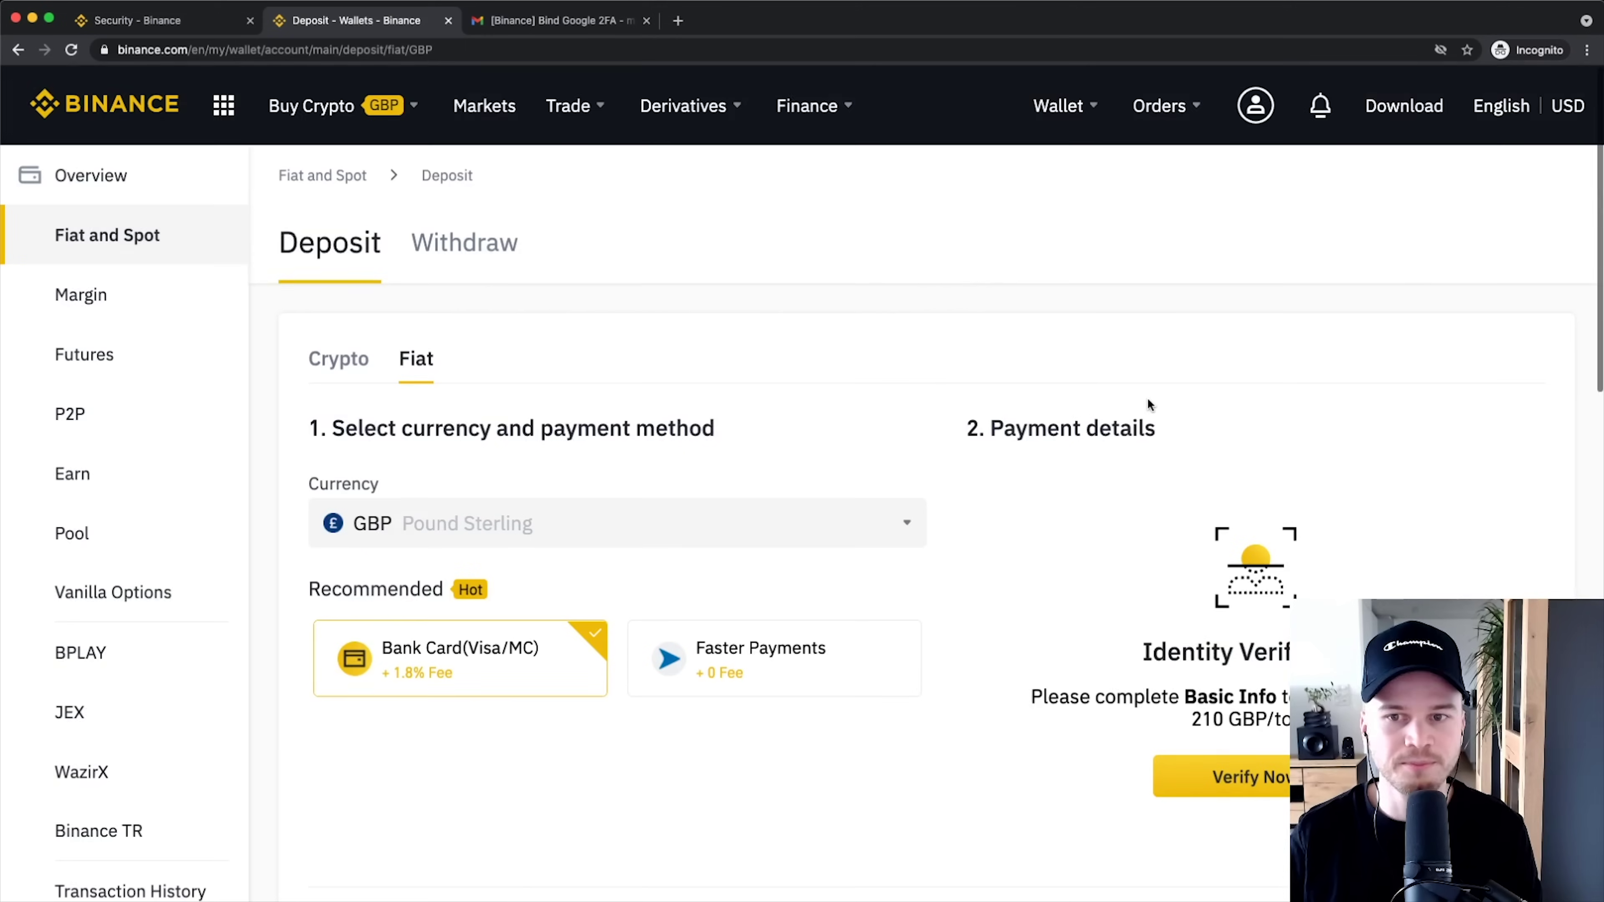
# - Open the account's Identification page from the account menu
pyautogui.moveTo(1271, 103)
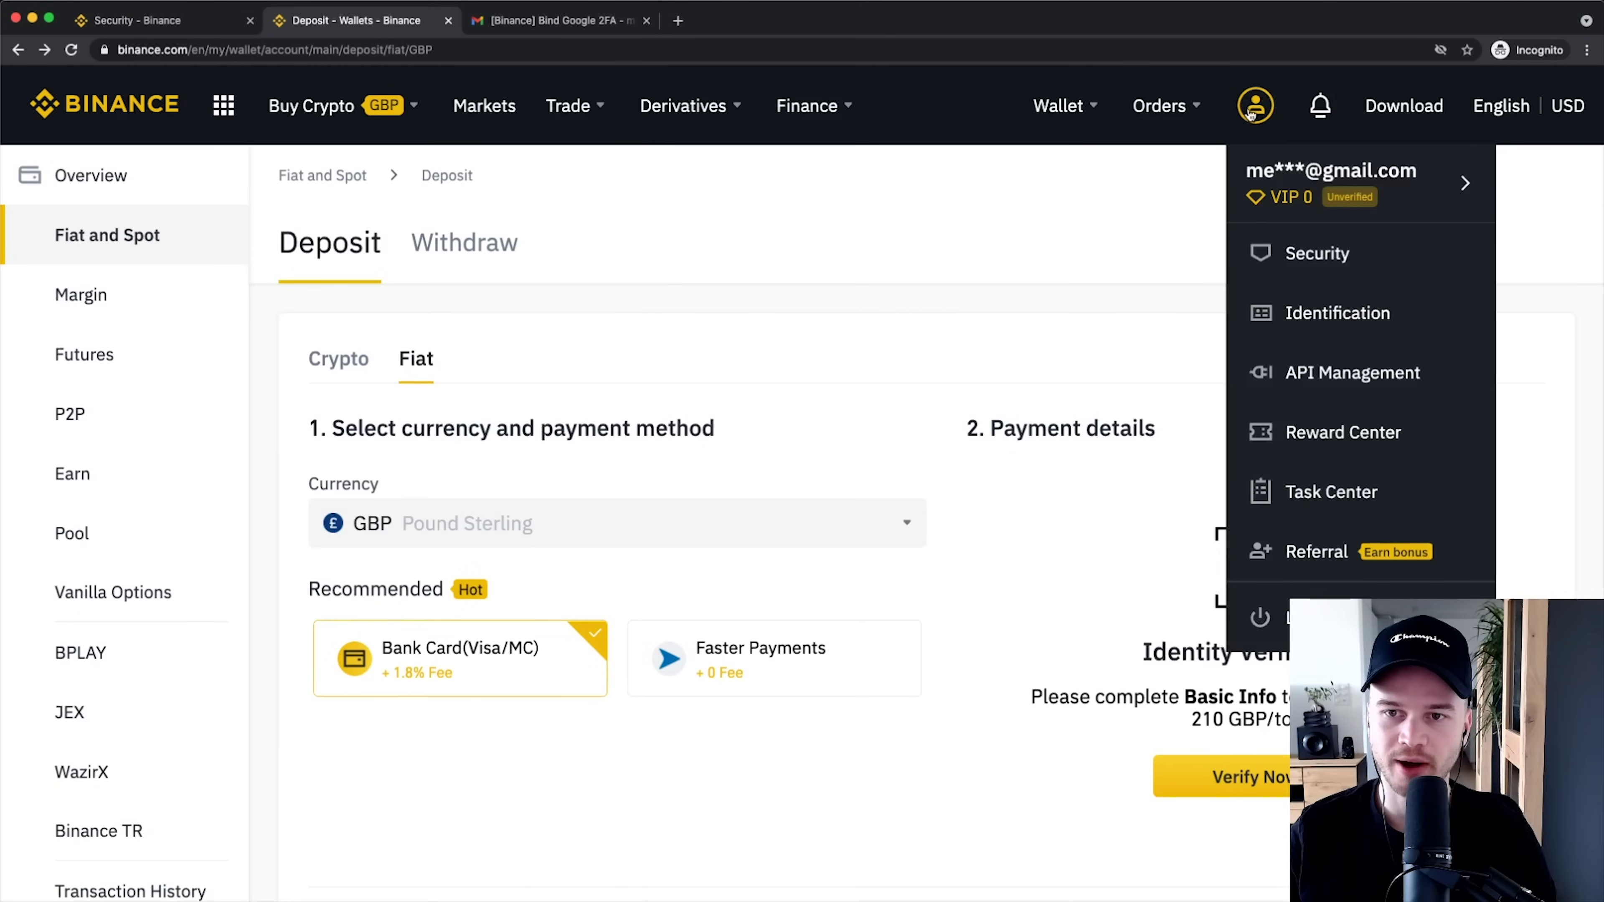
pyautogui.scroll(5, 1258, 109)
pyautogui.scroll(-1, 1258, 109)
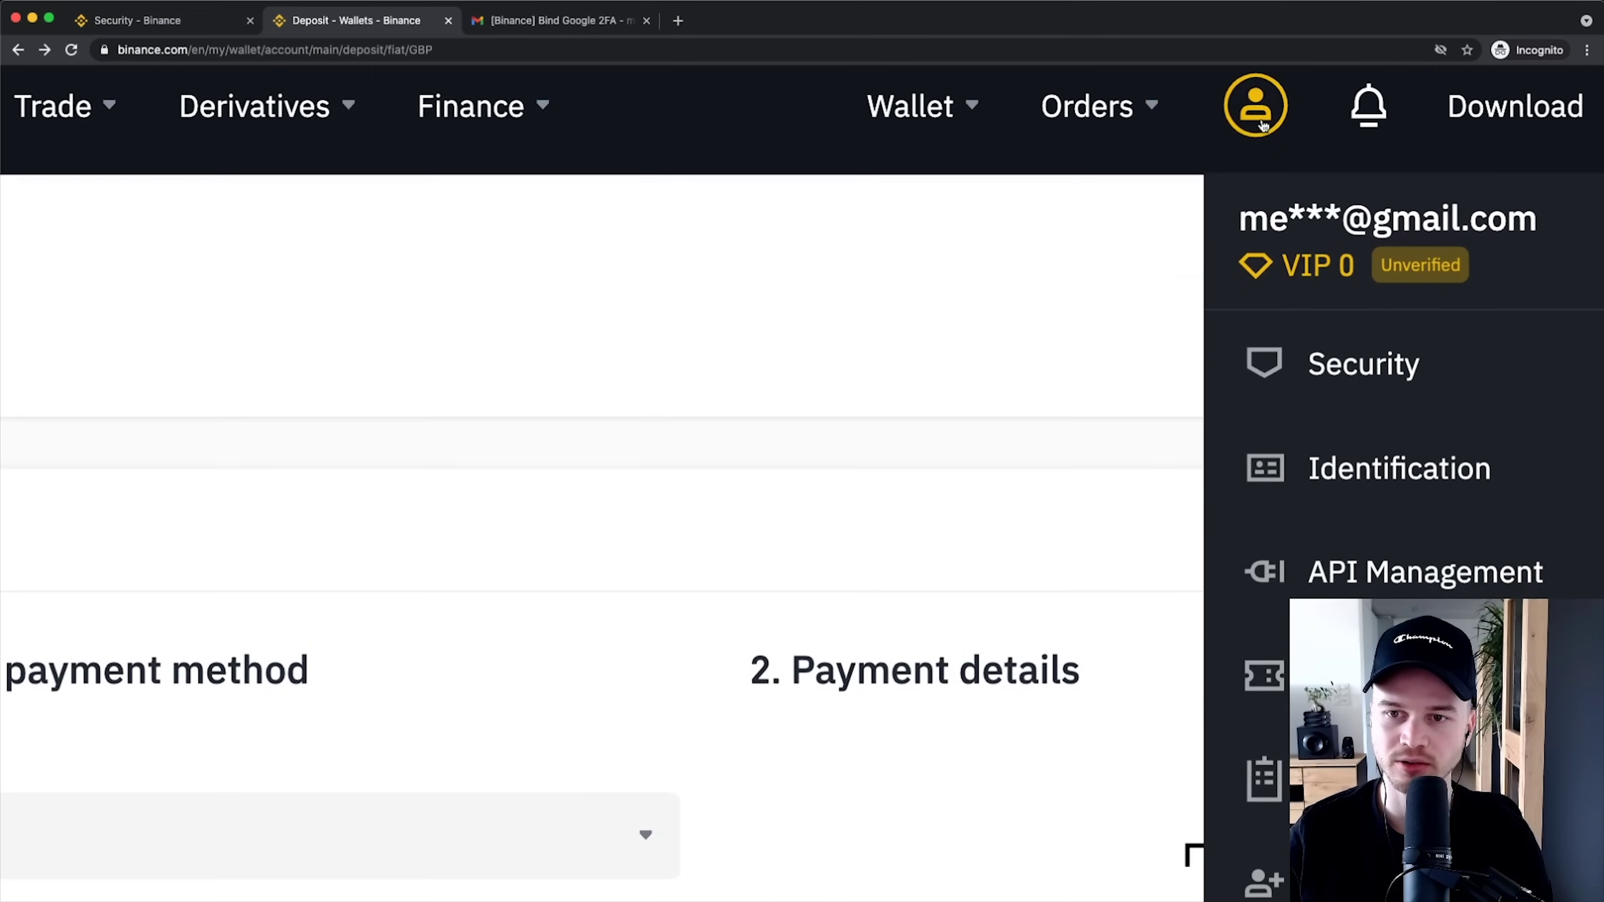
pyautogui.scroll(-1, 1357, 442)
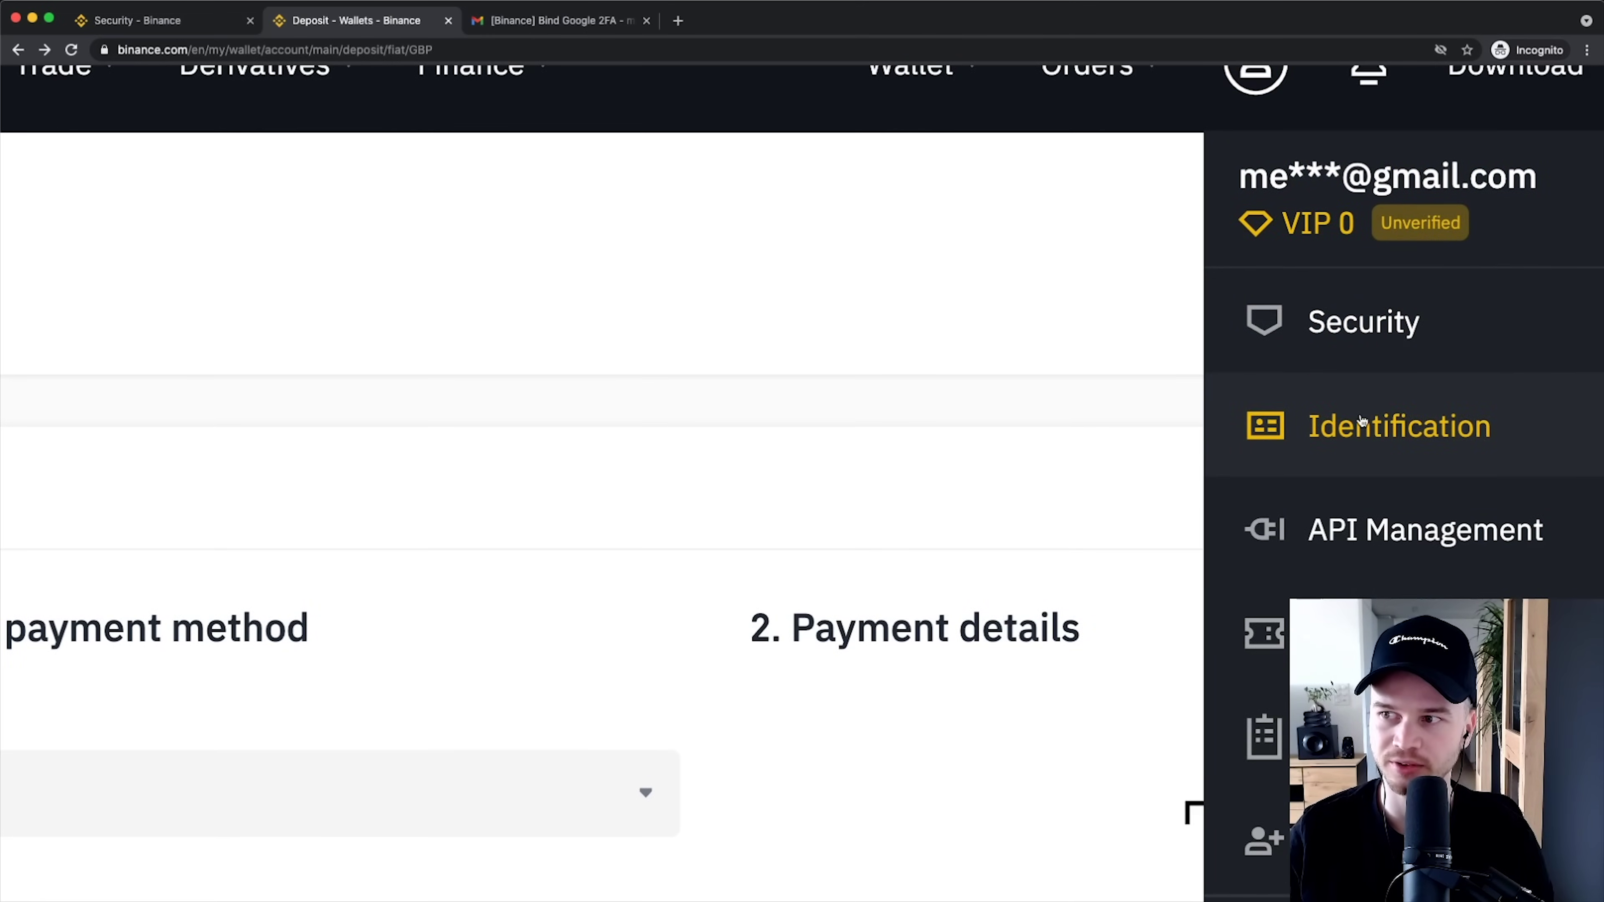
pyautogui.click(1366, 412)
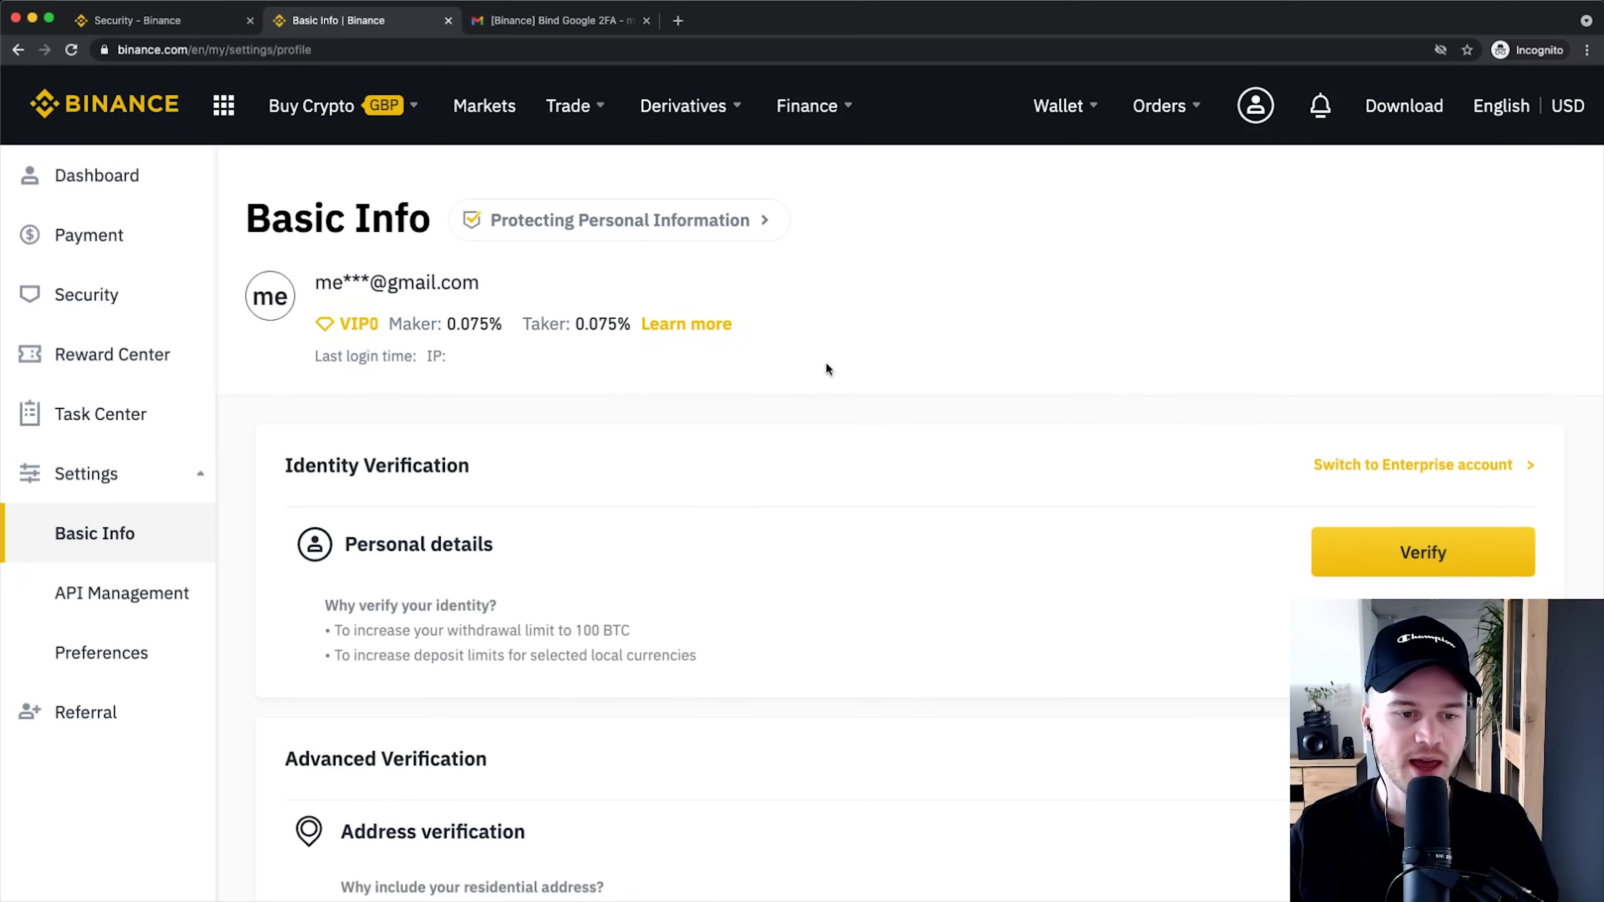
pyautogui.scroll(-3, 858, 379)
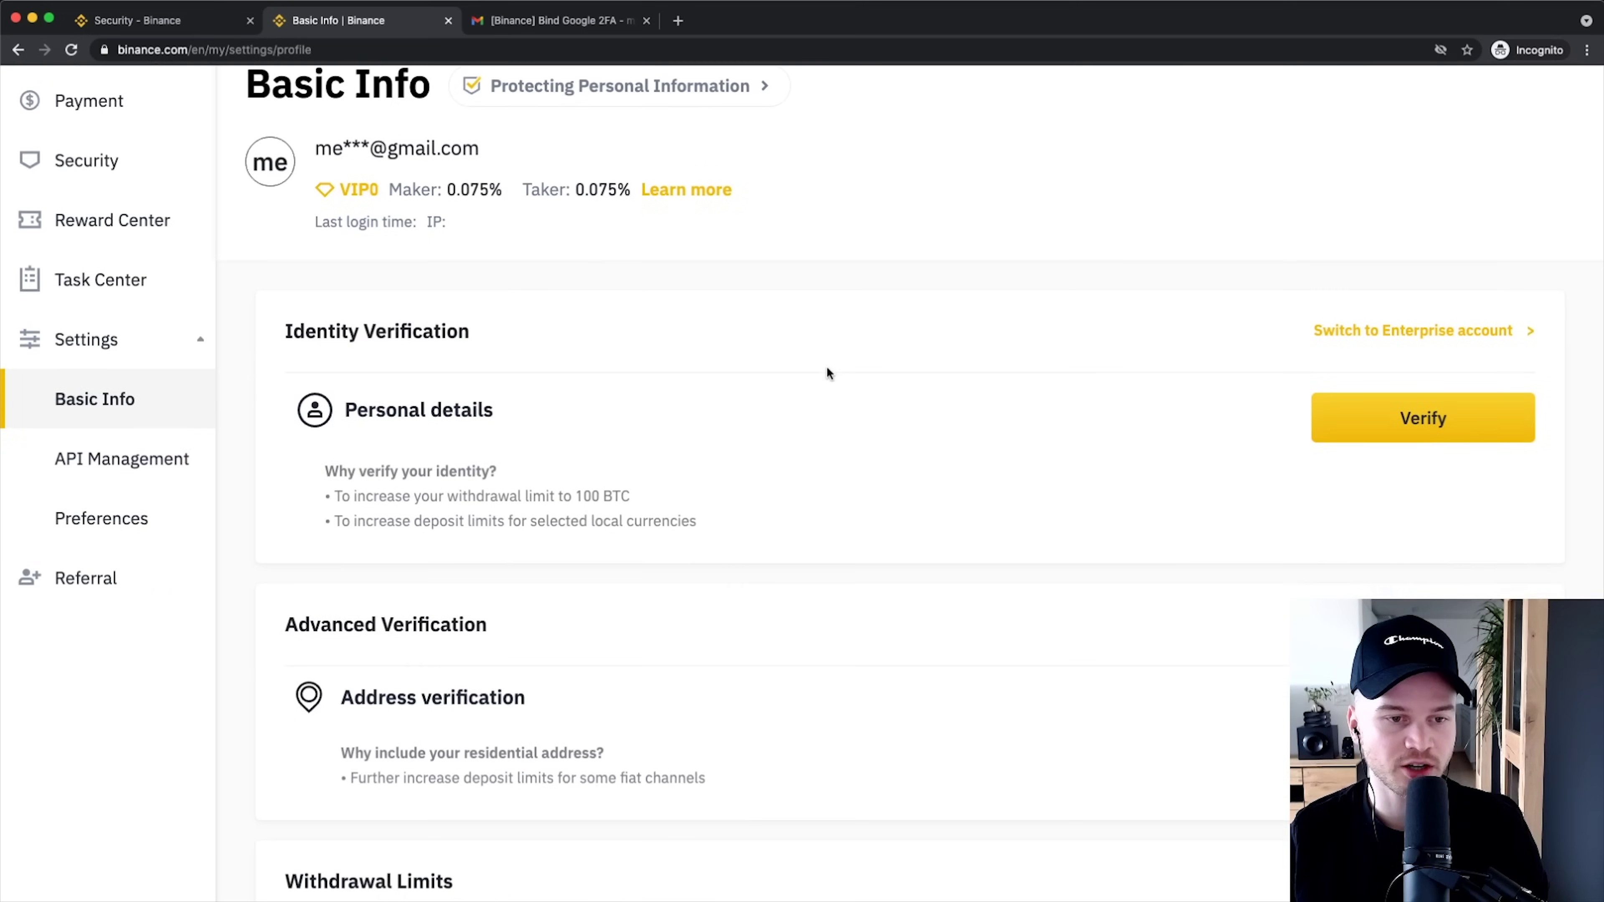
pyautogui.scroll(-2, 827, 373)
pyautogui.moveTo(285, 238); pyautogui.dragTo(569, 243)
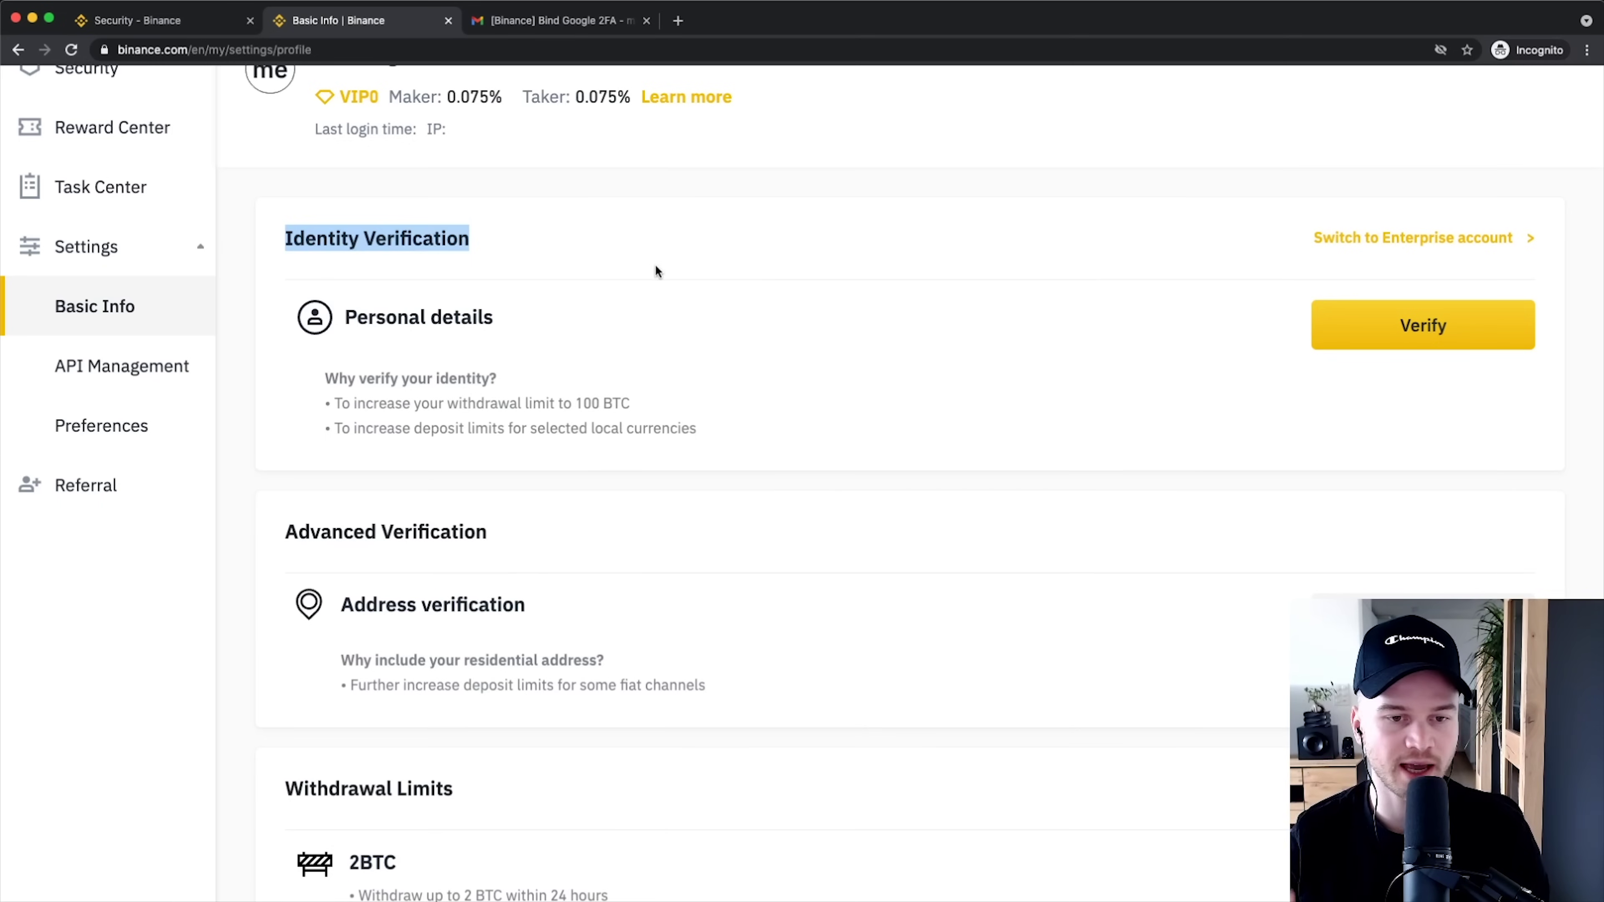
pyautogui.scroll(-2, 655, 268)
pyautogui.scroll(1, 656, 268)
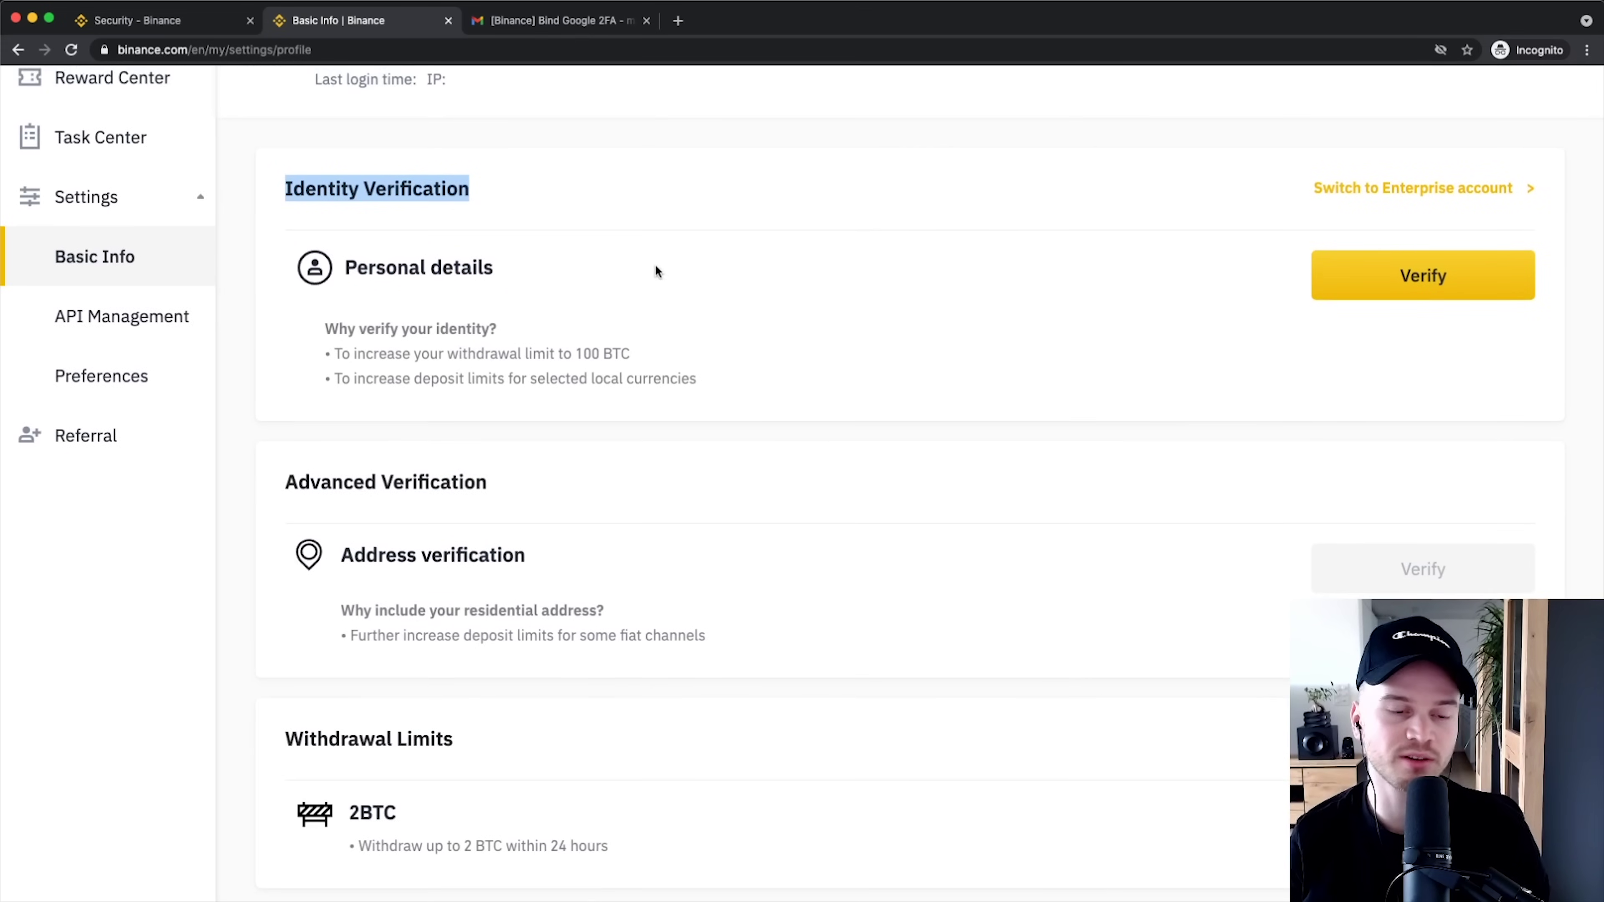
pyautogui.scroll(-3, 662, 262)
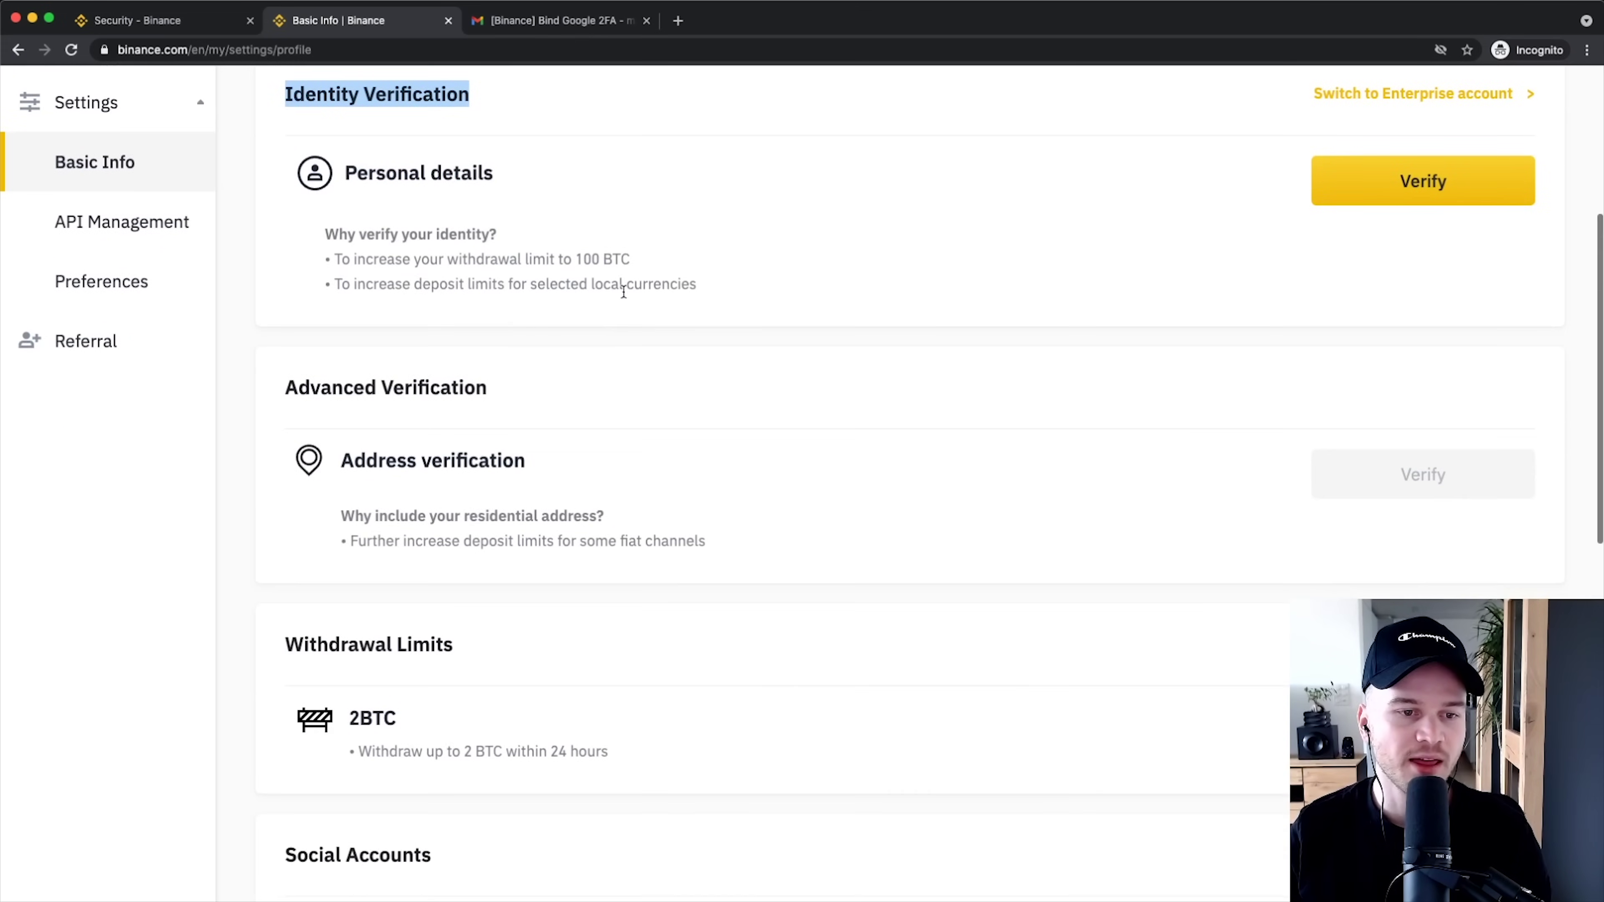
pyautogui.scroll(5, 328, 354)
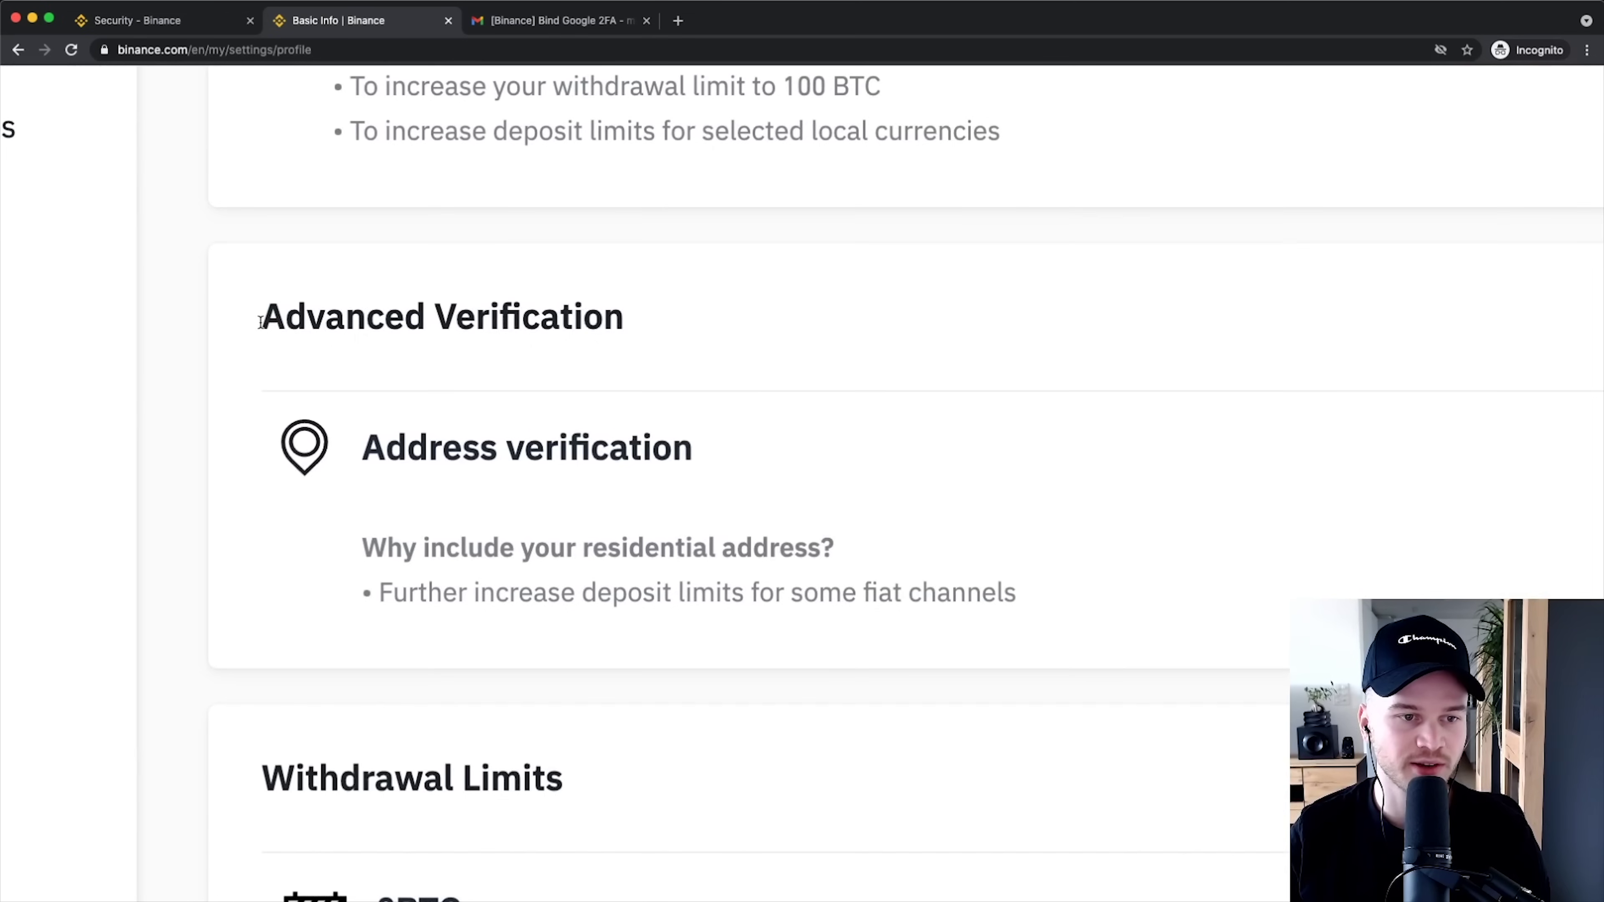
pyautogui.moveTo(257, 317); pyautogui.dragTo(726, 320)
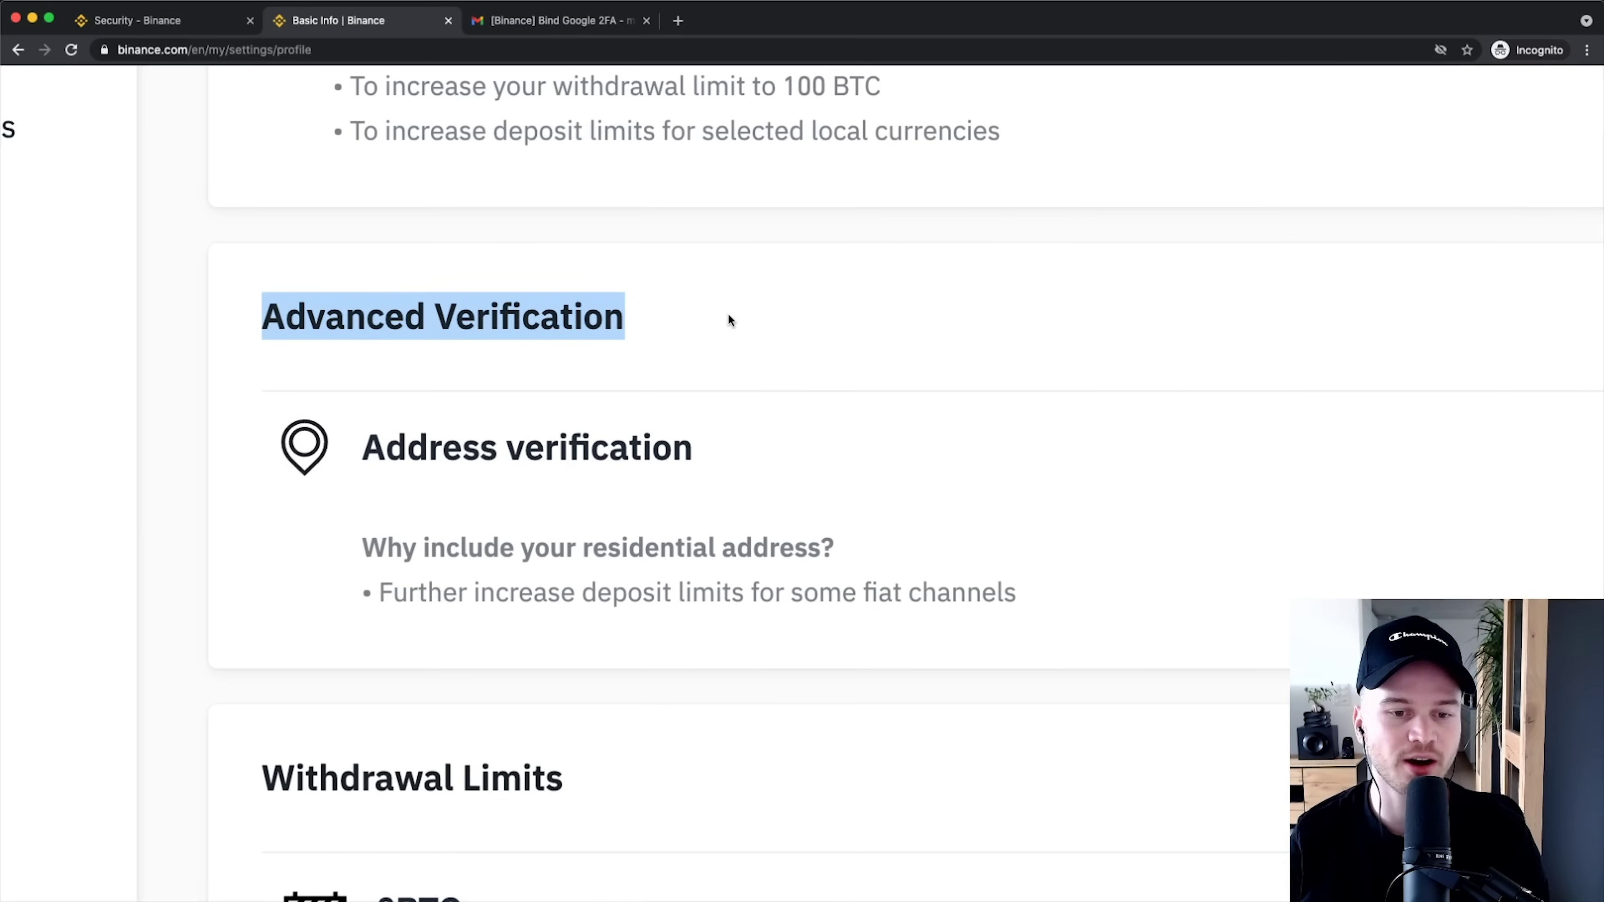
pyautogui.scroll(-1, 600, 541)
pyautogui.moveTo(582, 508); pyautogui.dragTo(808, 491)
pyautogui.scroll(-5, 809, 491)
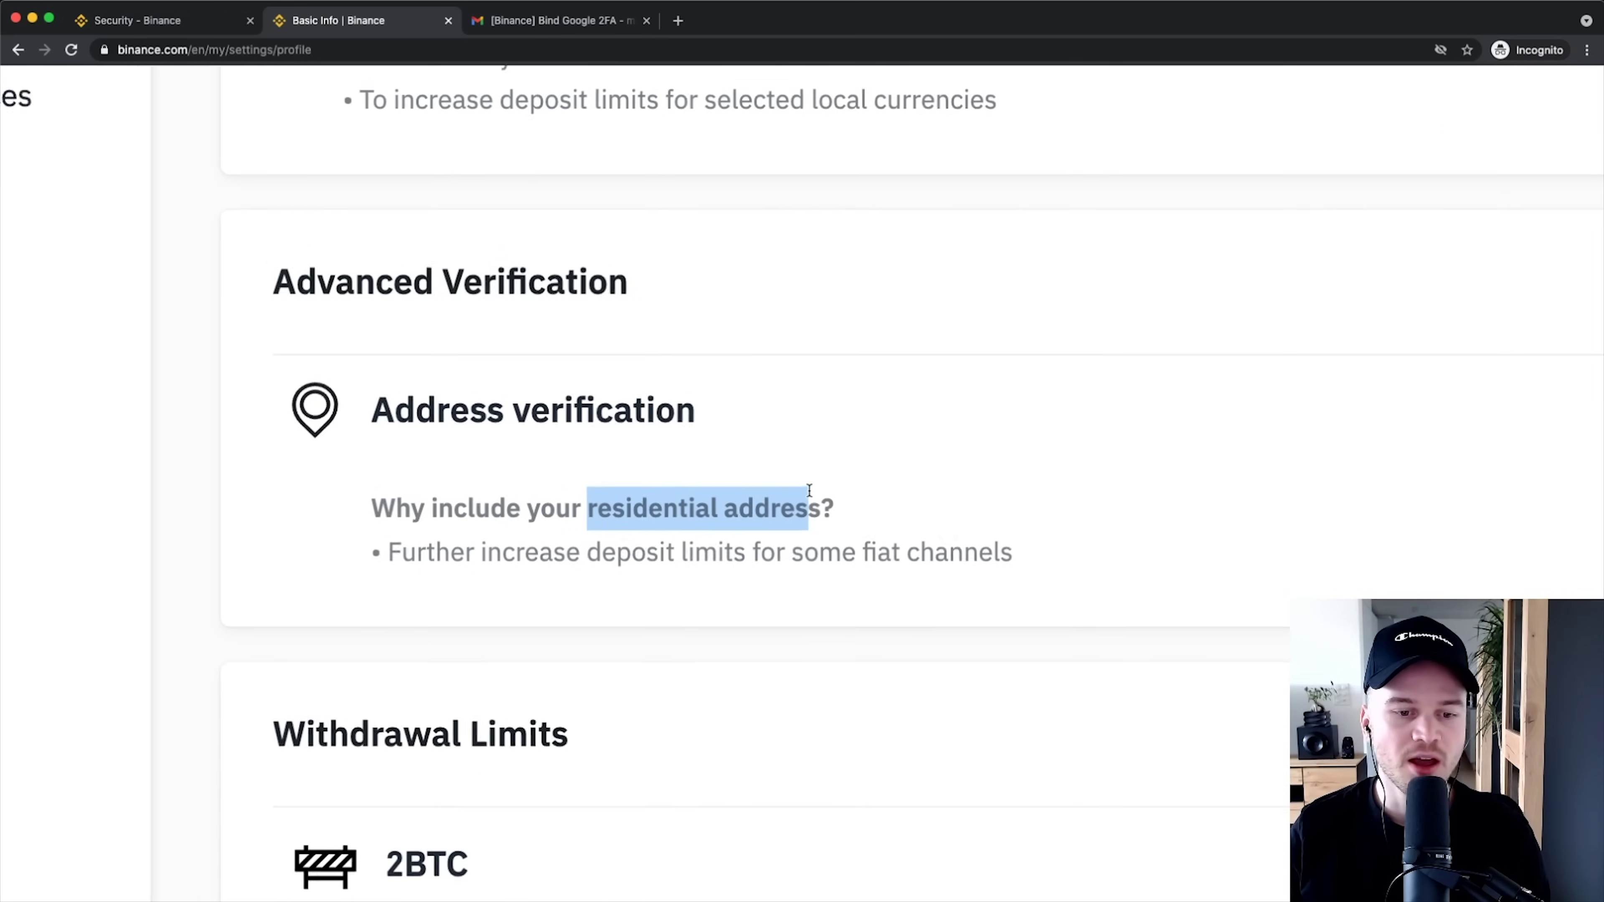
pyautogui.scroll(-2, 707, 451)
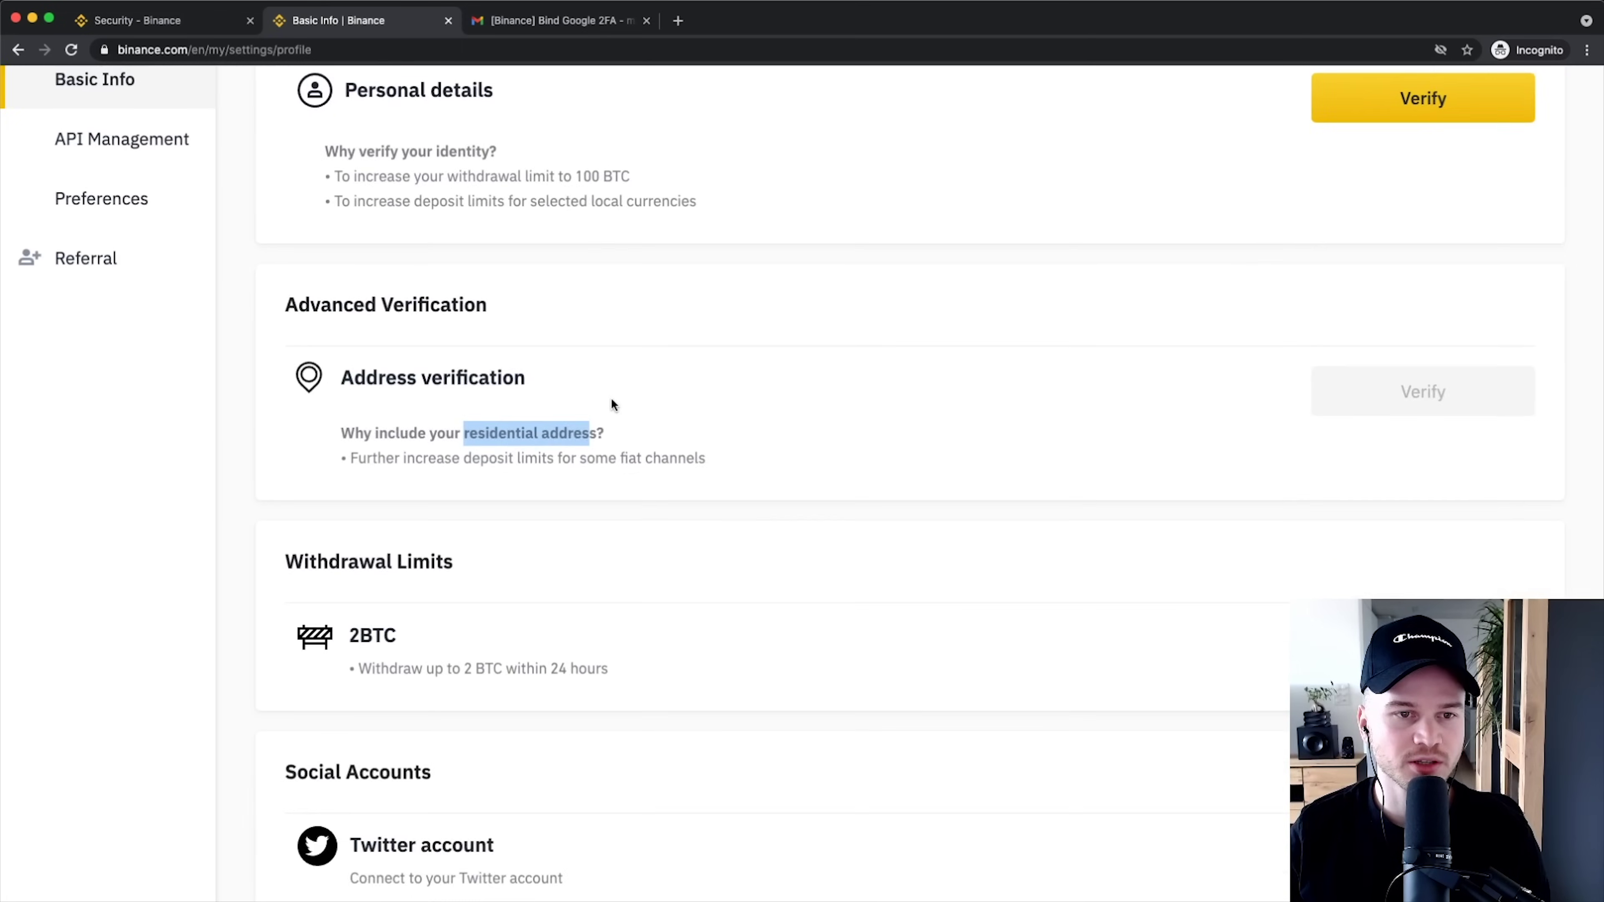
pyautogui.scroll(3, 297, 174)
pyautogui.moveTo(285, 172); pyautogui.dragTo(505, 176)
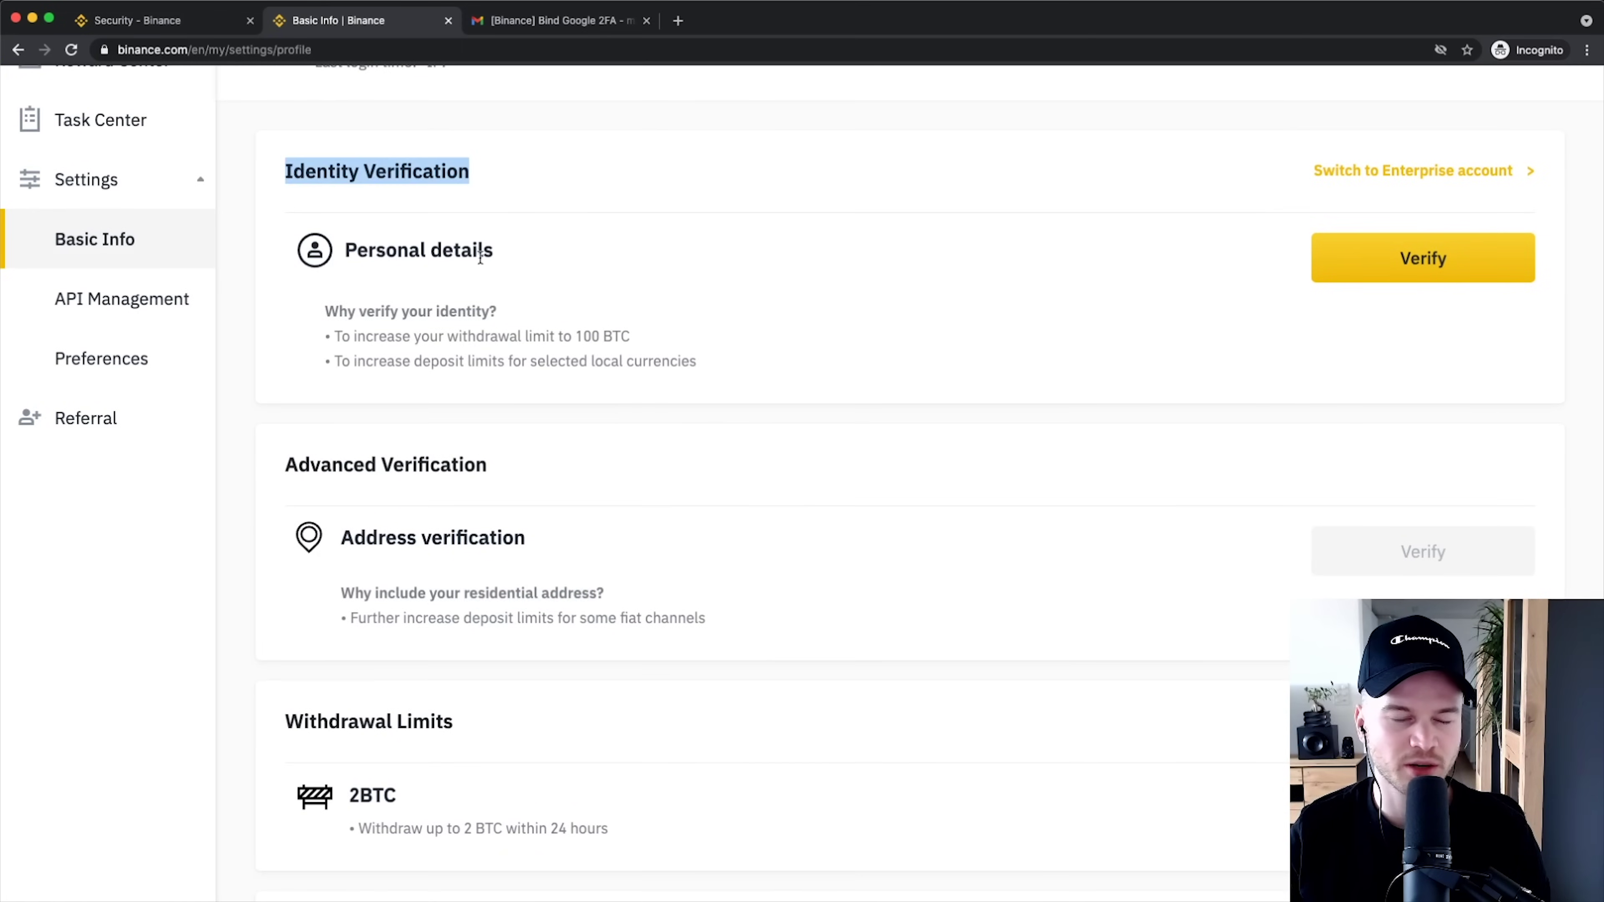
pyautogui.scroll(2, 486, 259)
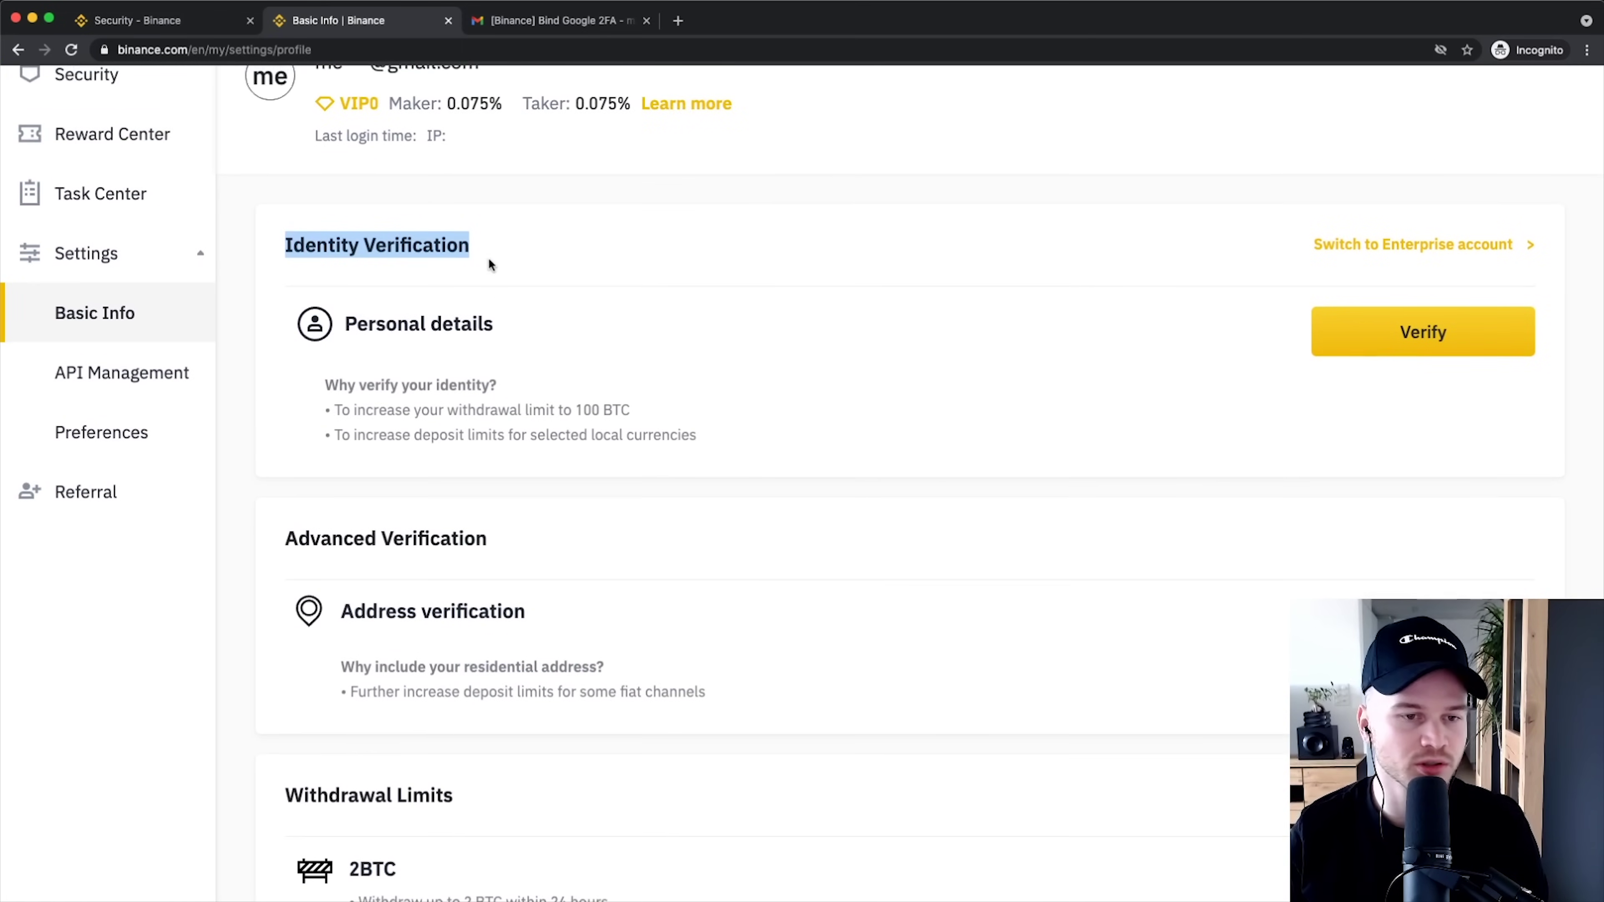
pyautogui.scroll(5, 609, 371)
pyautogui.click(609, 370)
pyautogui.scroll(-3, 697, 378)
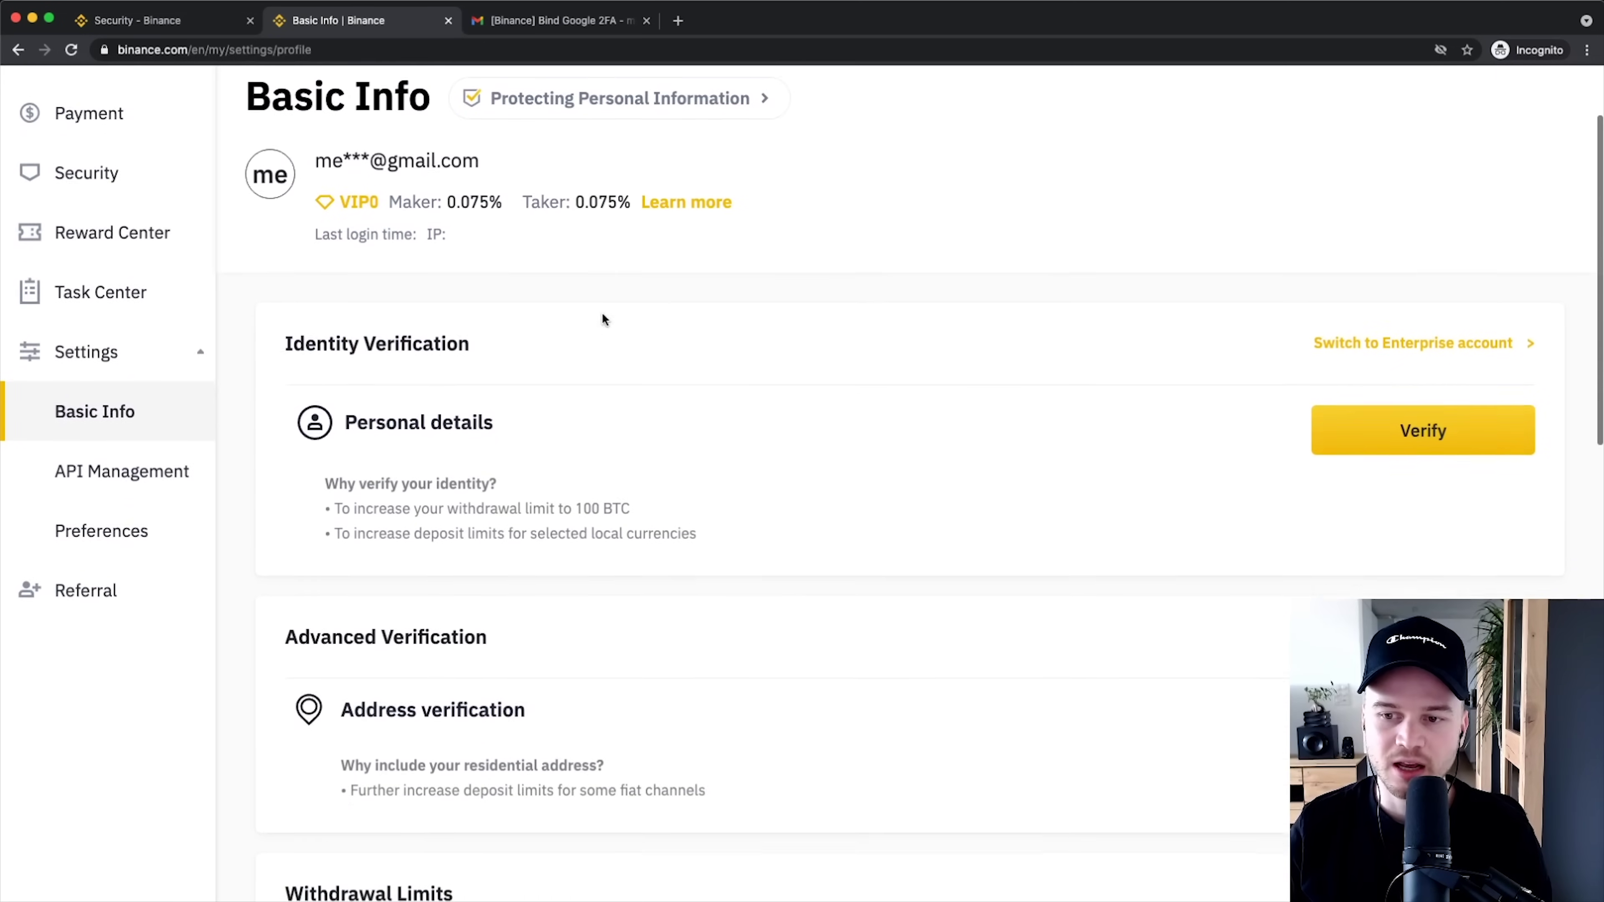
# - Begin personal details verification for Switzerland and start filling in the first name
pyautogui.click(1402, 407)
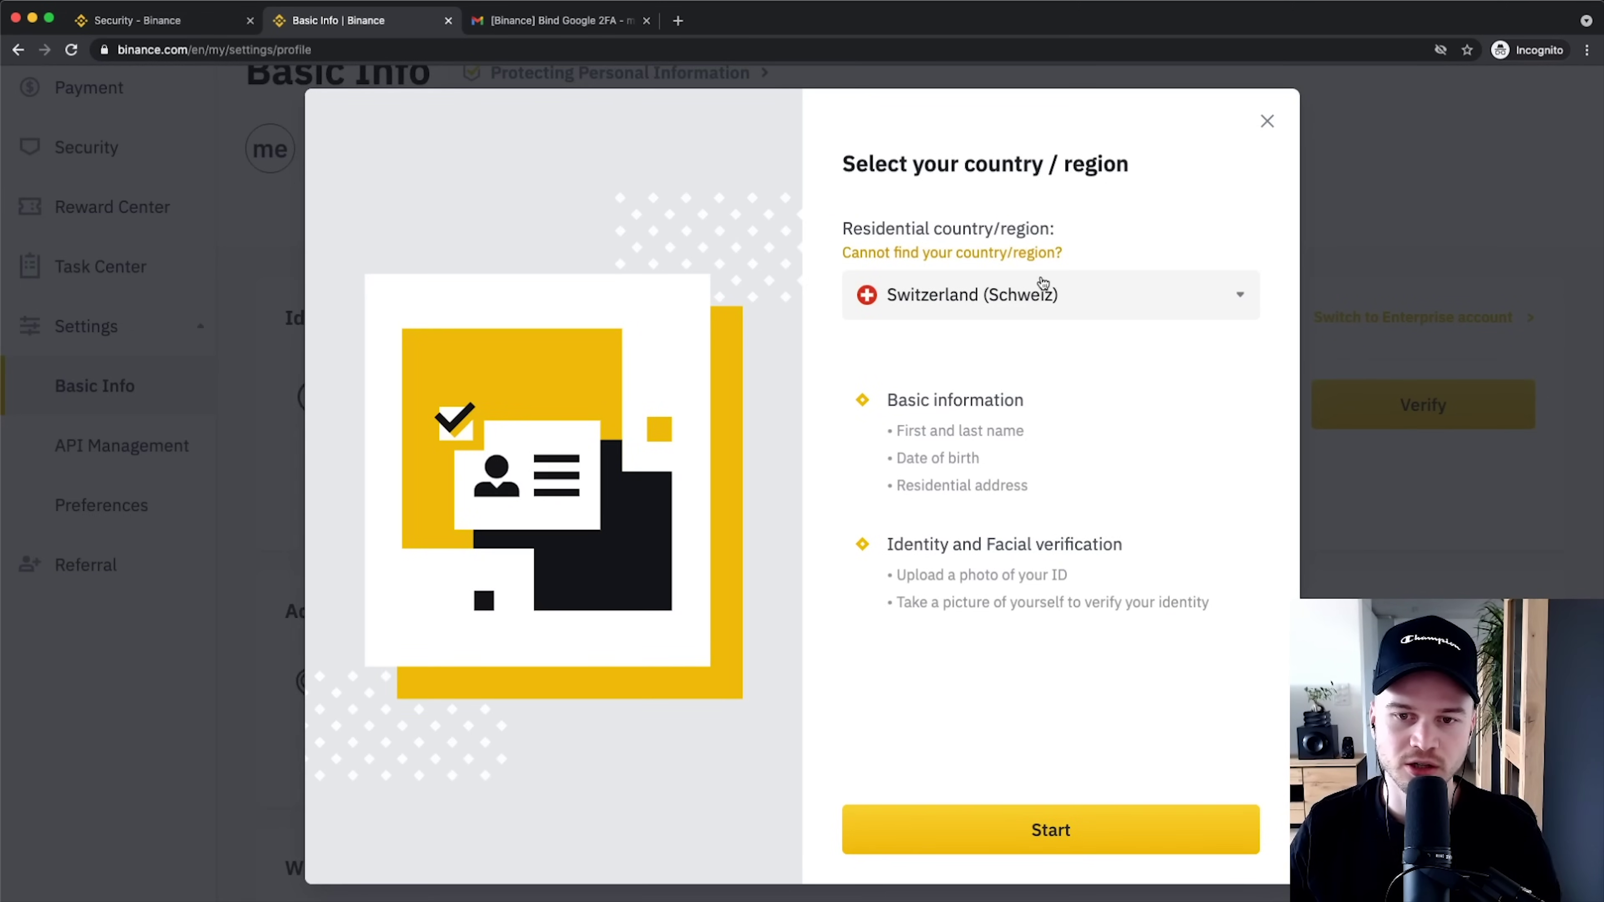
pyautogui.click(1049, 833)
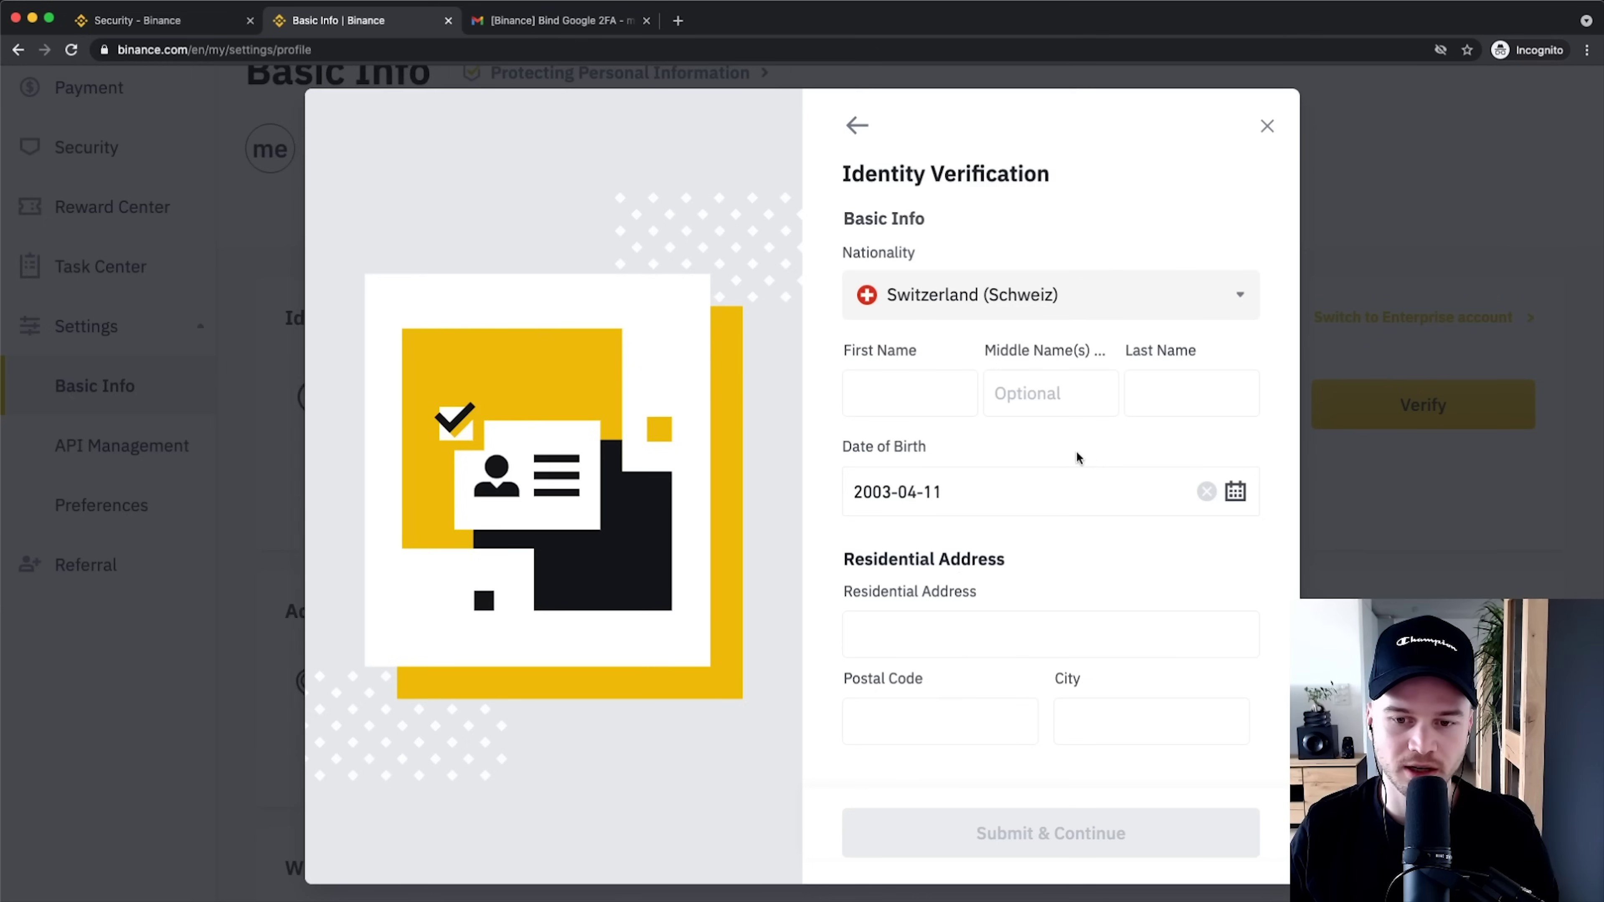
pyautogui.click(966, 399)
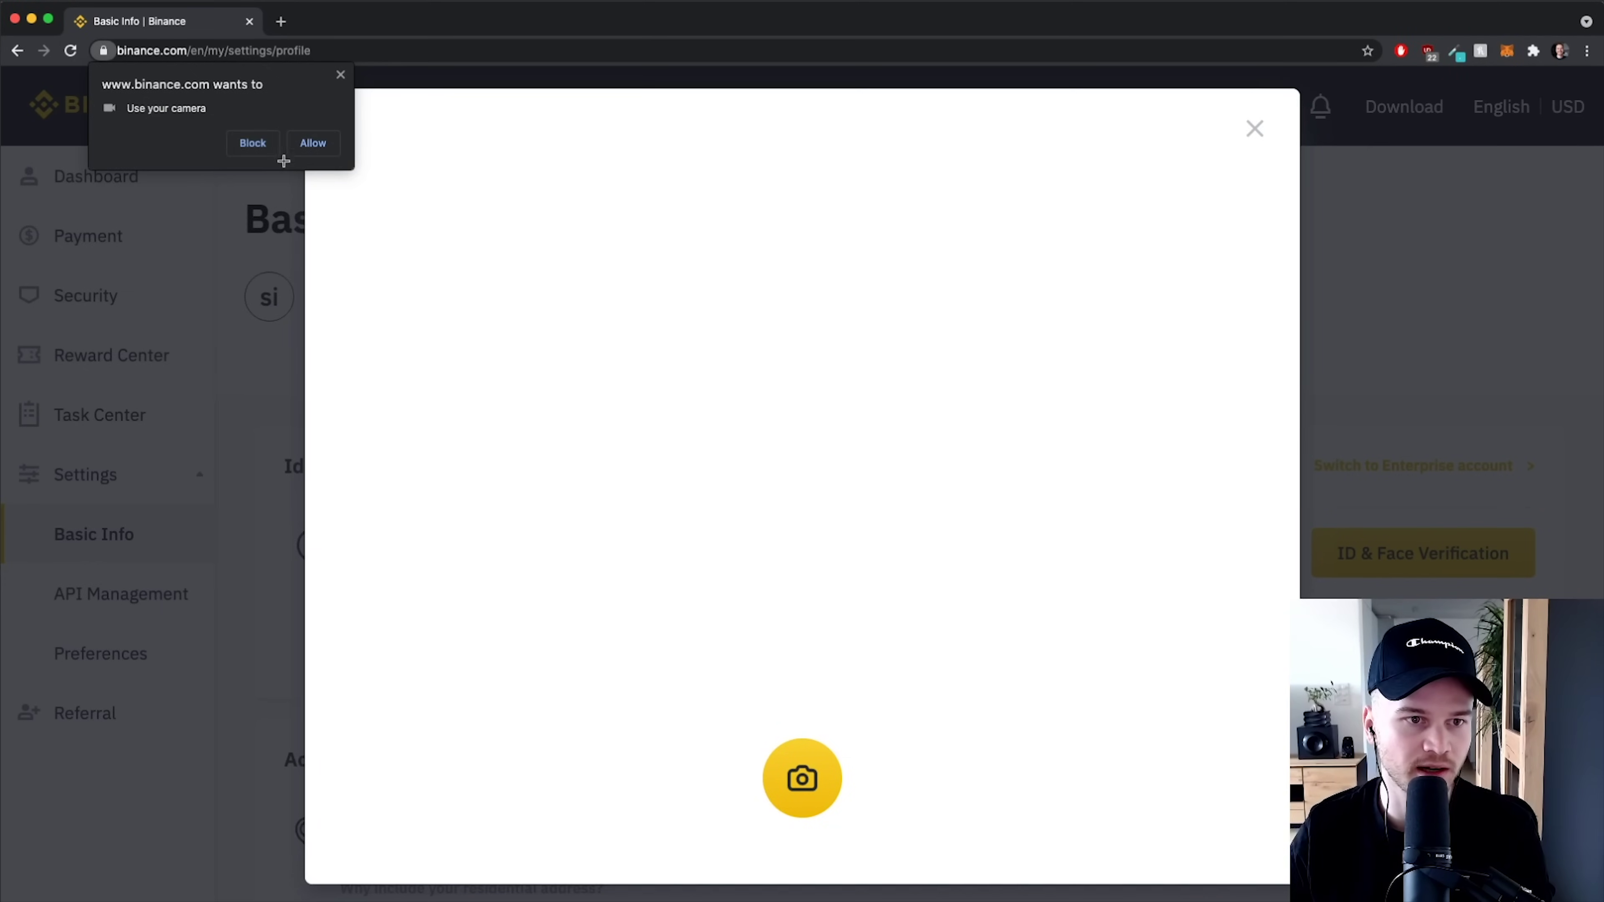
# - Allow camera access and capture the photo of the ID document
pyautogui.click(313, 143)
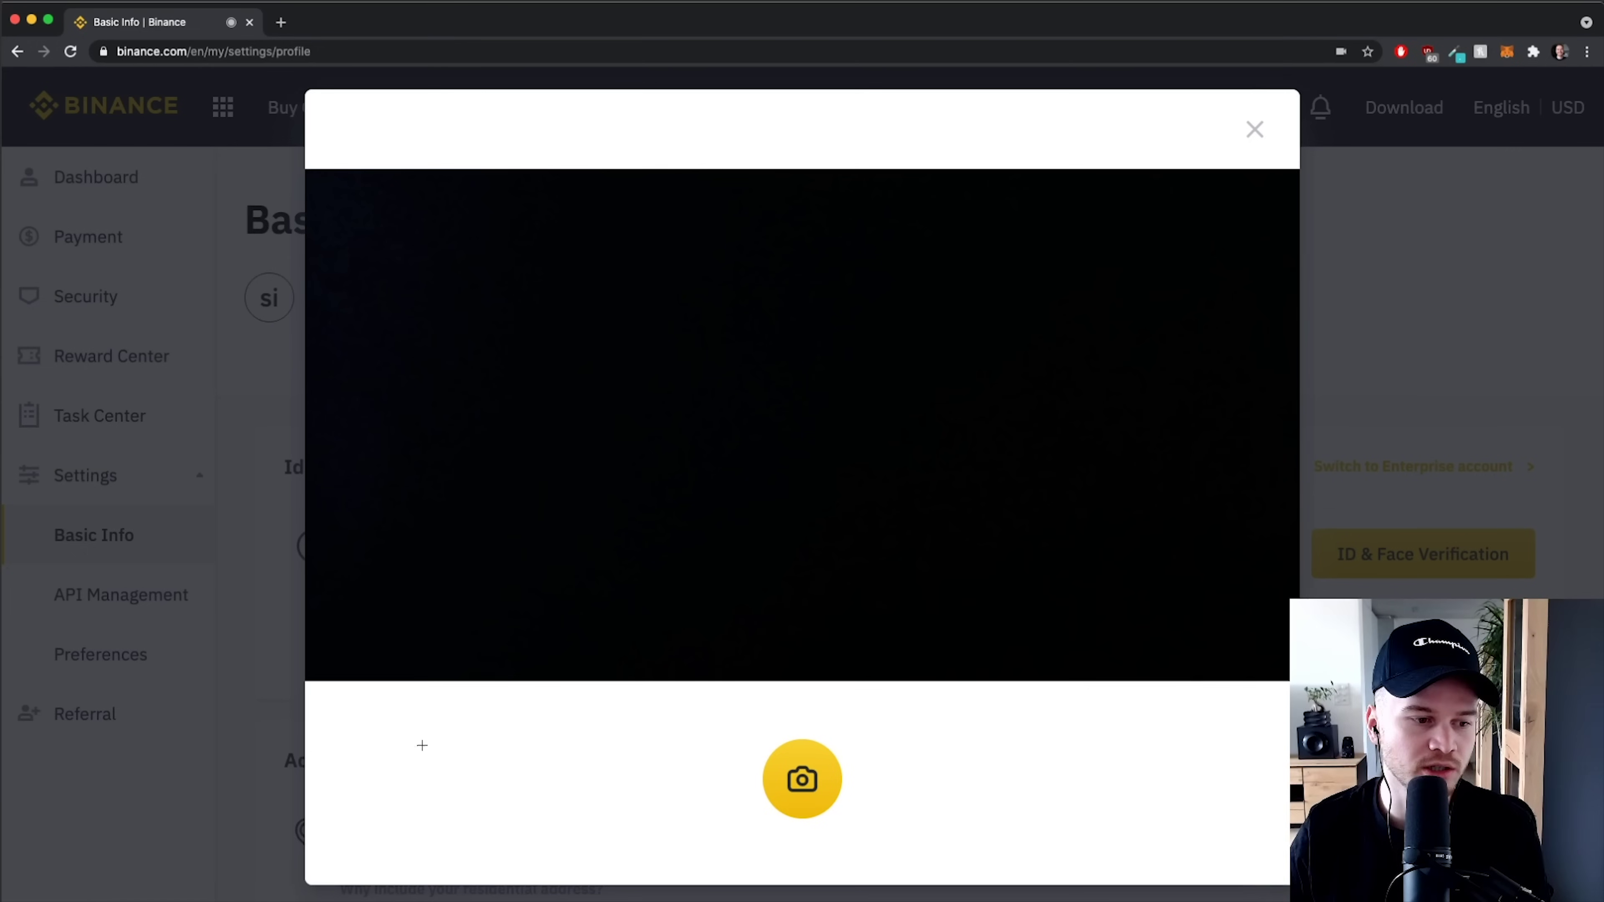
pyautogui.click(802, 779)
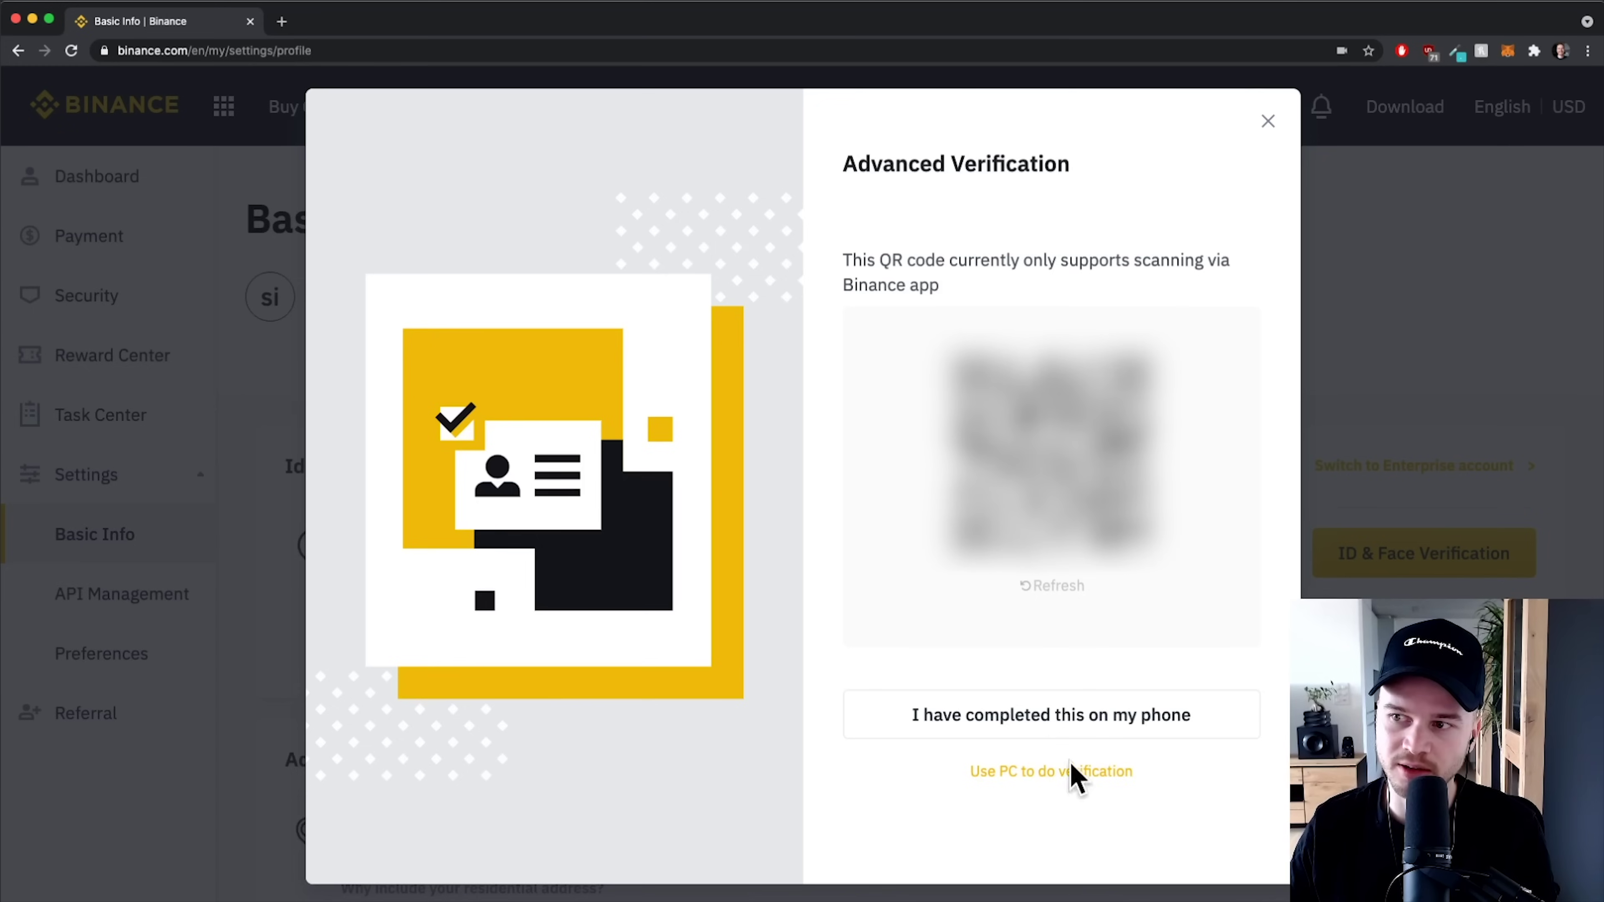
# - Choose 'Use PC to do verification' to complete the face check on this computer
pyautogui.click(1051, 771)
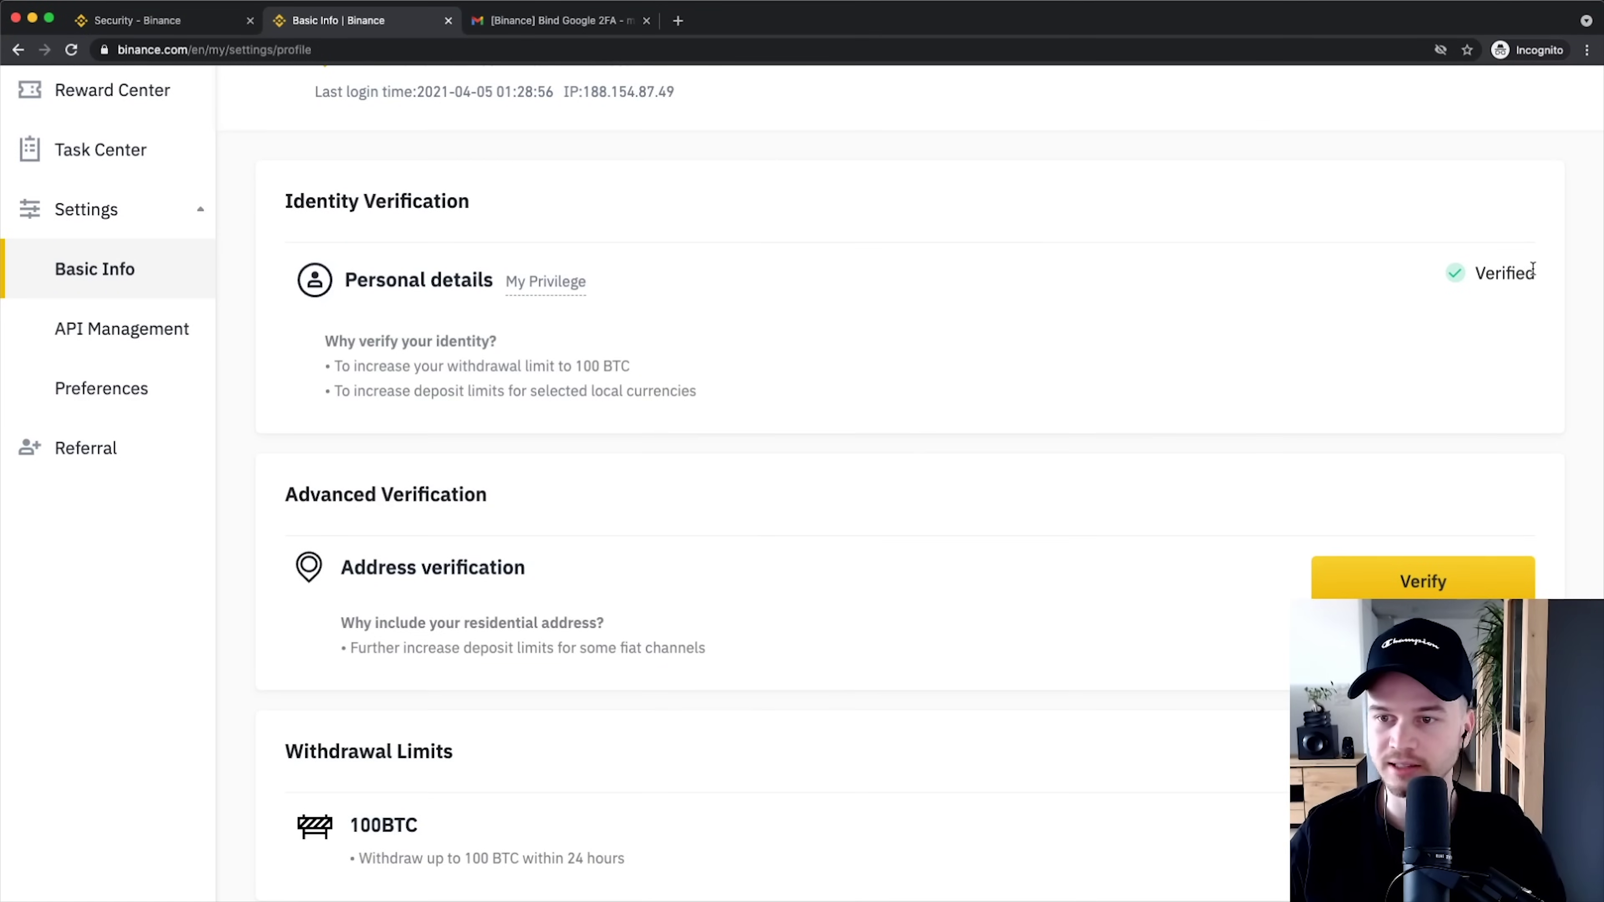
pyautogui.scroll(1, 1533, 273)
pyautogui.scroll(2, 1533, 273)
pyautogui.scroll(-3, 1321, 322)
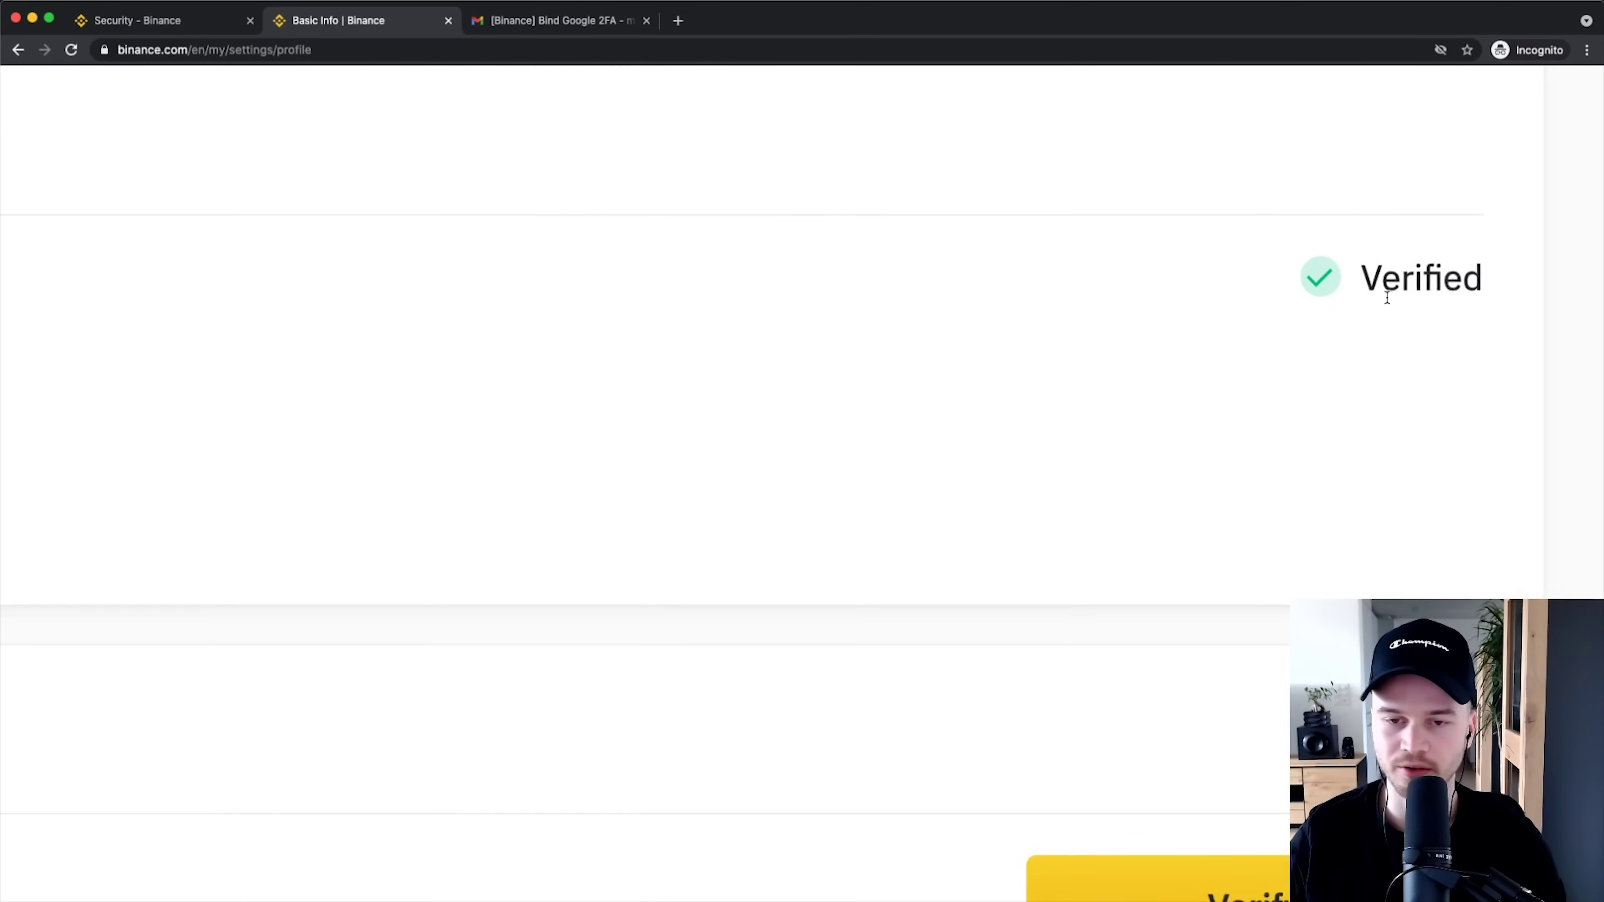
pyautogui.scroll(1, 222, 304)
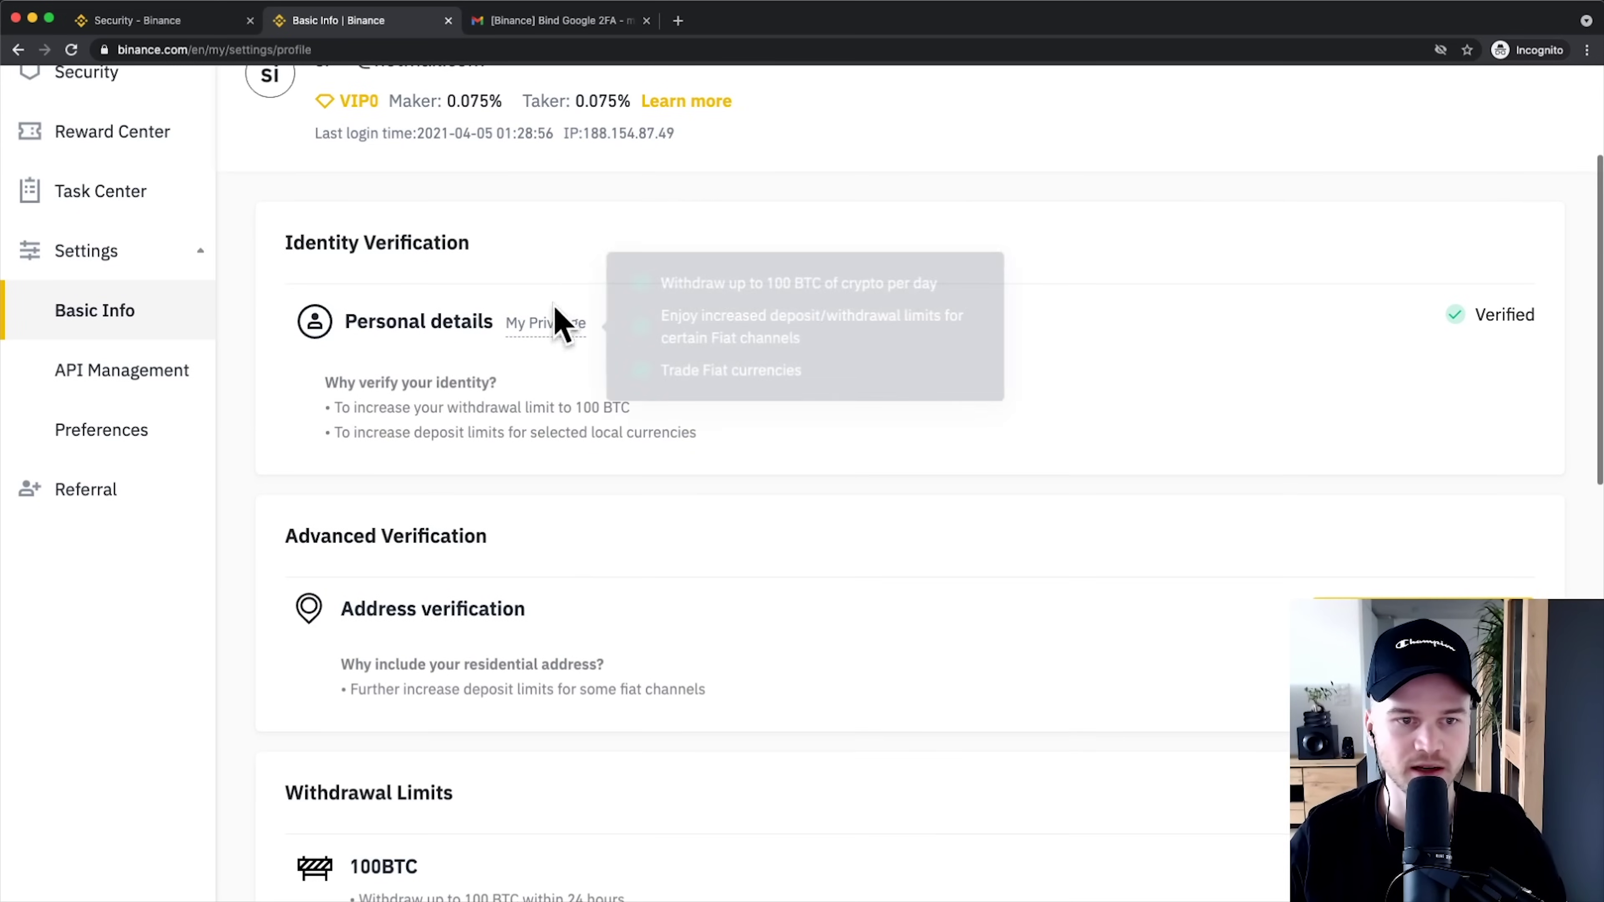
pyautogui.scroll(1, 1329, 317)
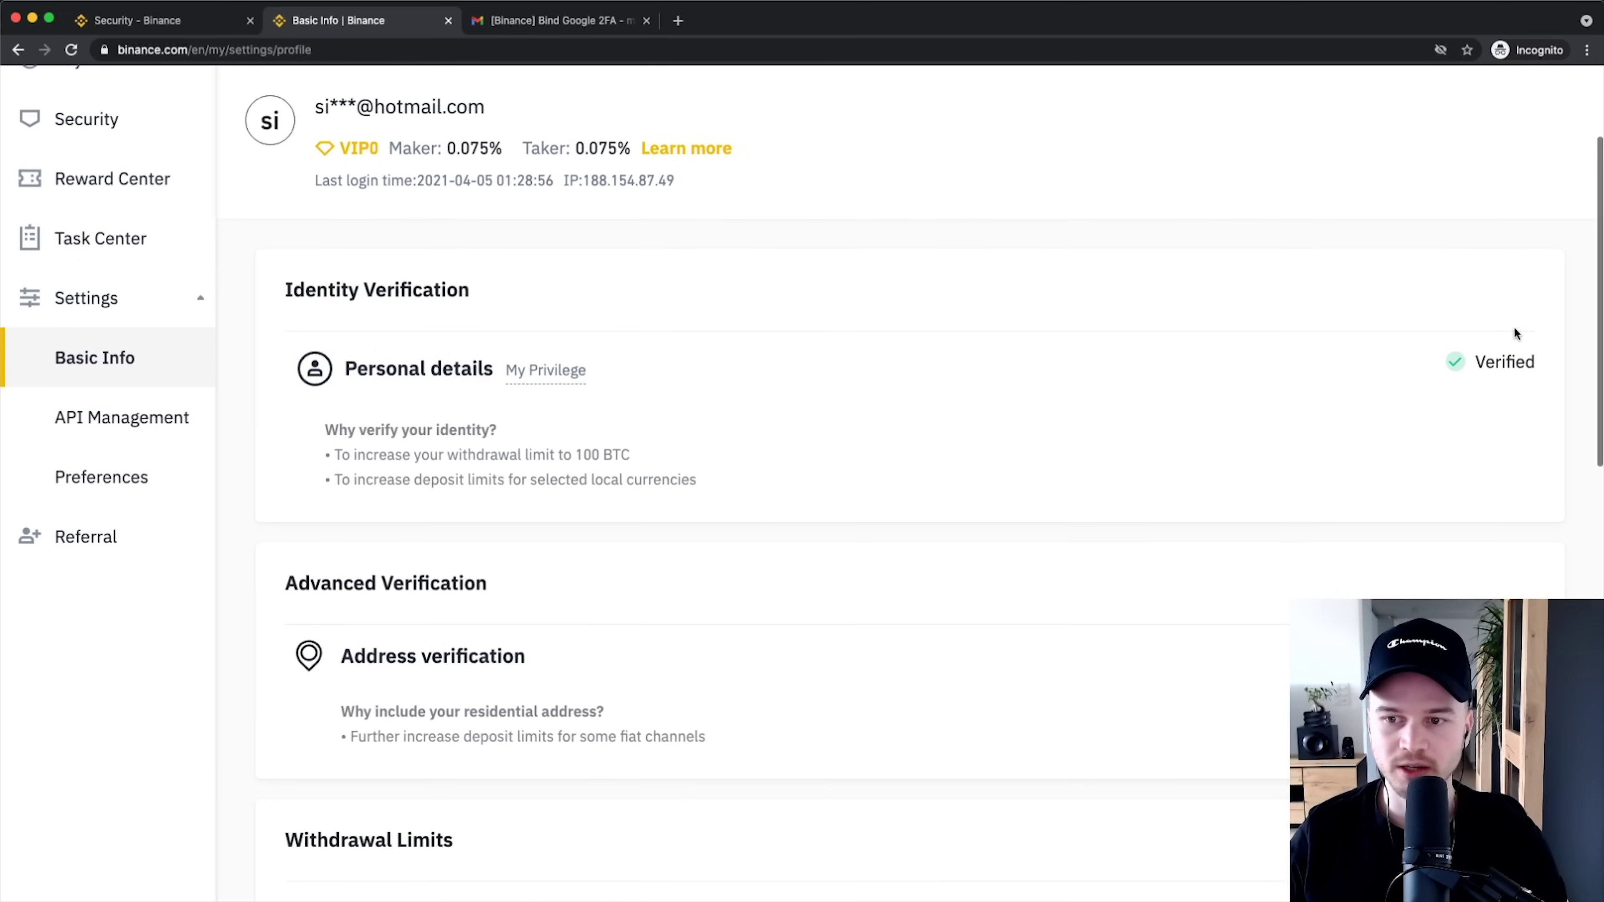
pyautogui.scroll(3, 1093, 465)
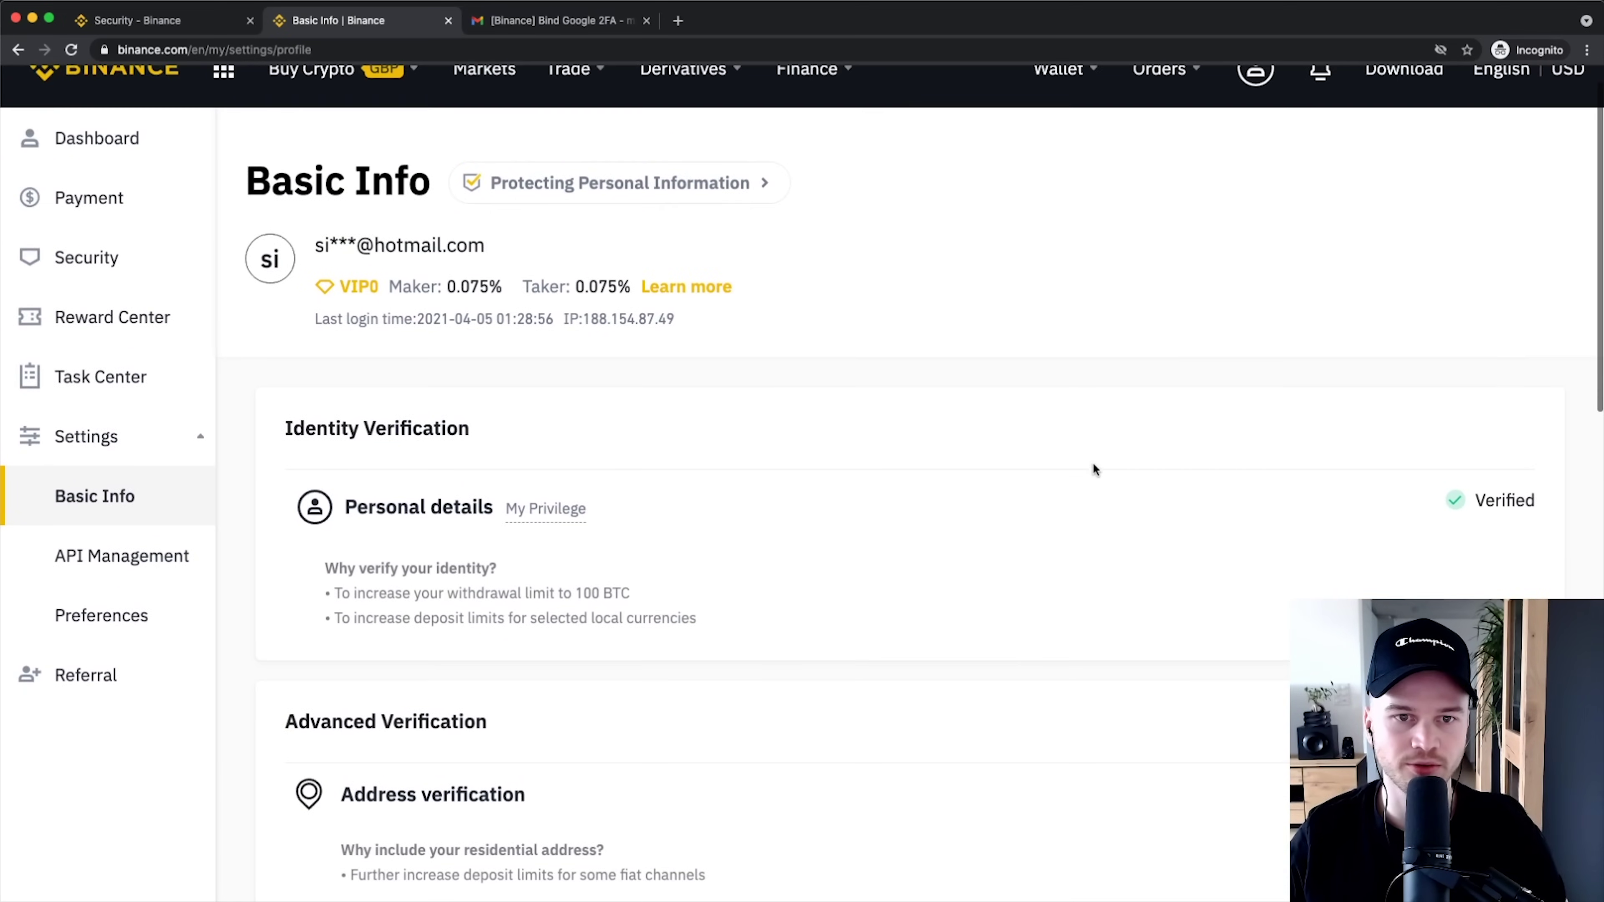
pyautogui.scroll(-1, 1094, 469)
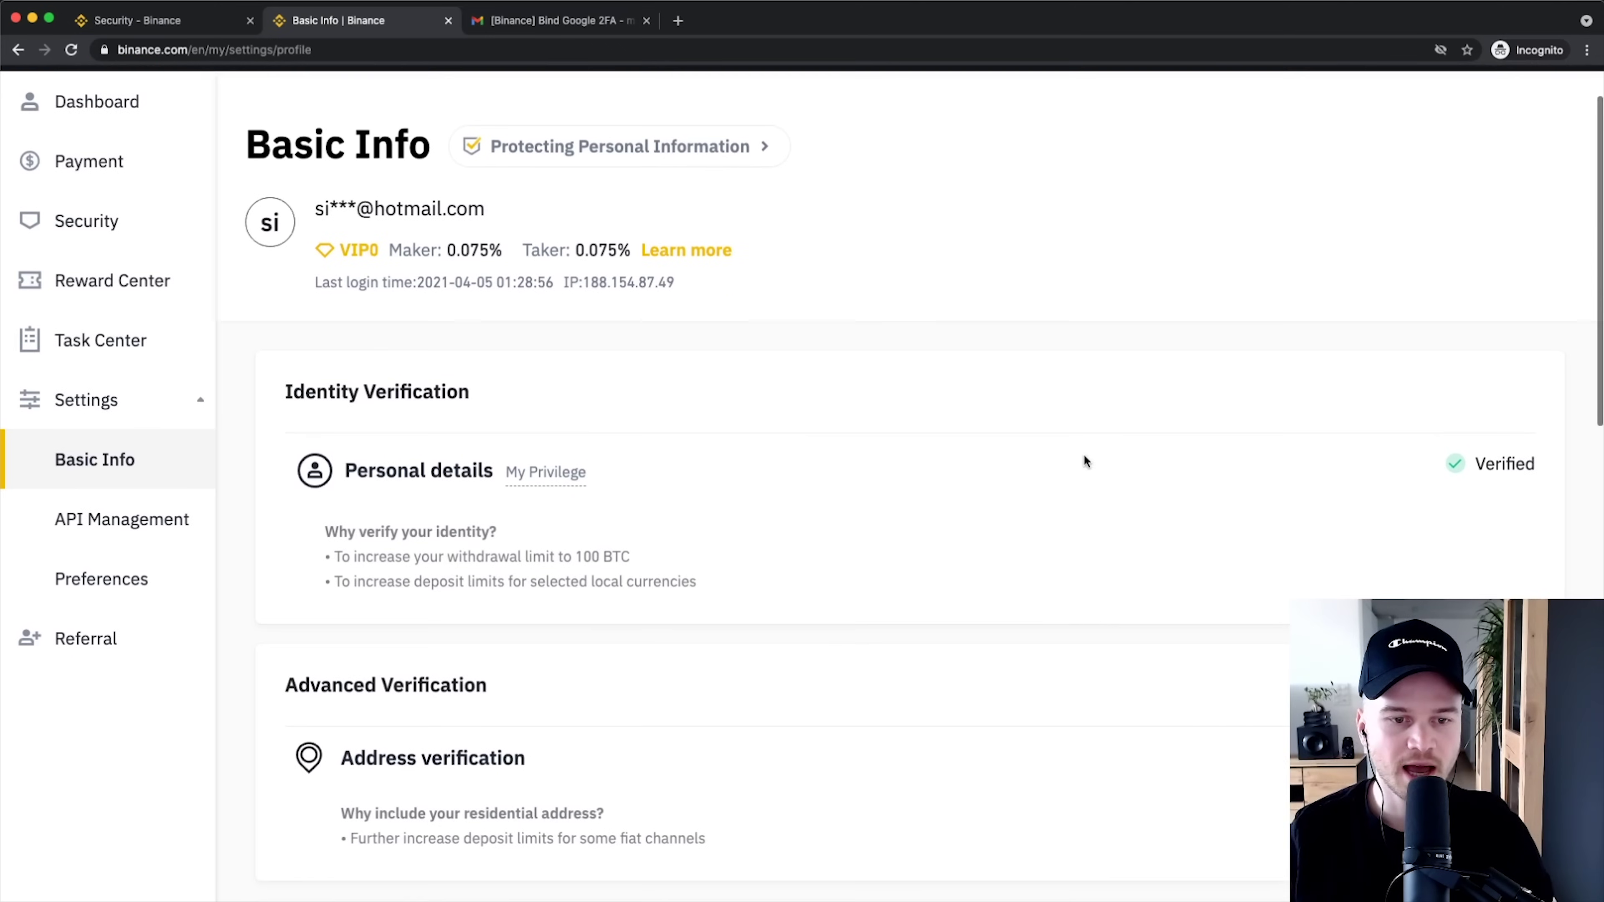